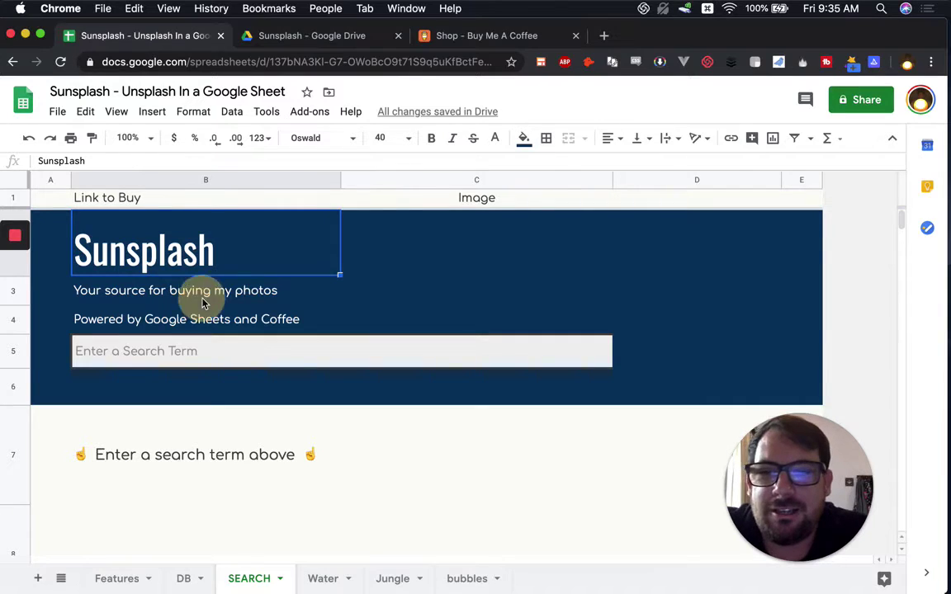
Step: Enter jungle as the search term in cell B5
click(192, 354)
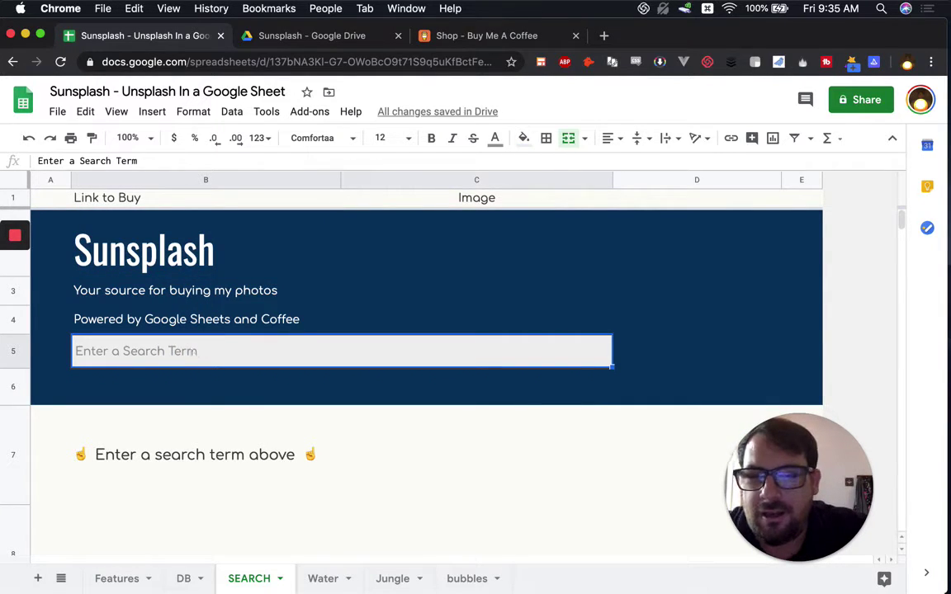
text(jungle)
key(Return)
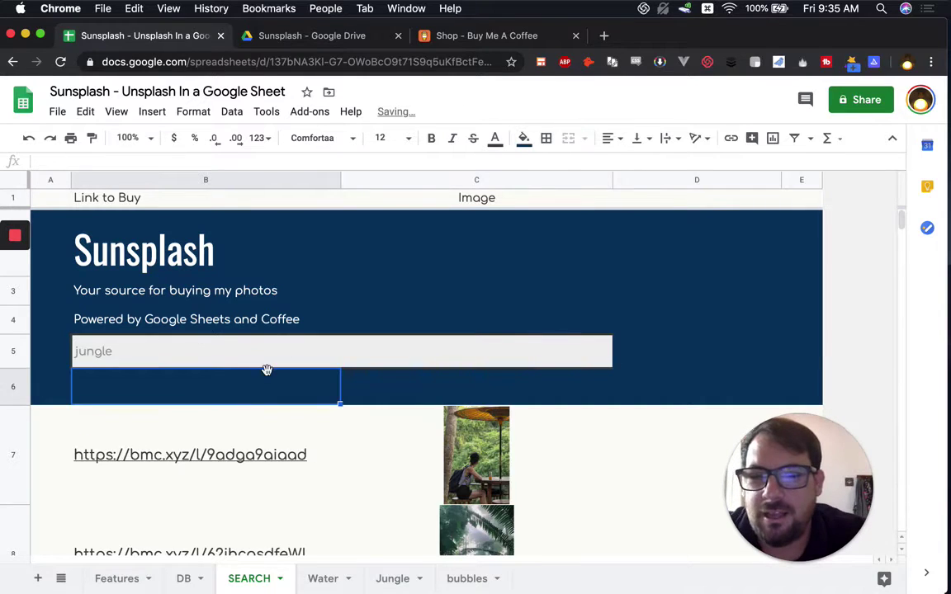
Step: Inspect the INDEX/MATCH thumbnail formula in C7 and the QUERY buy-link formula in B7
click(468, 454)
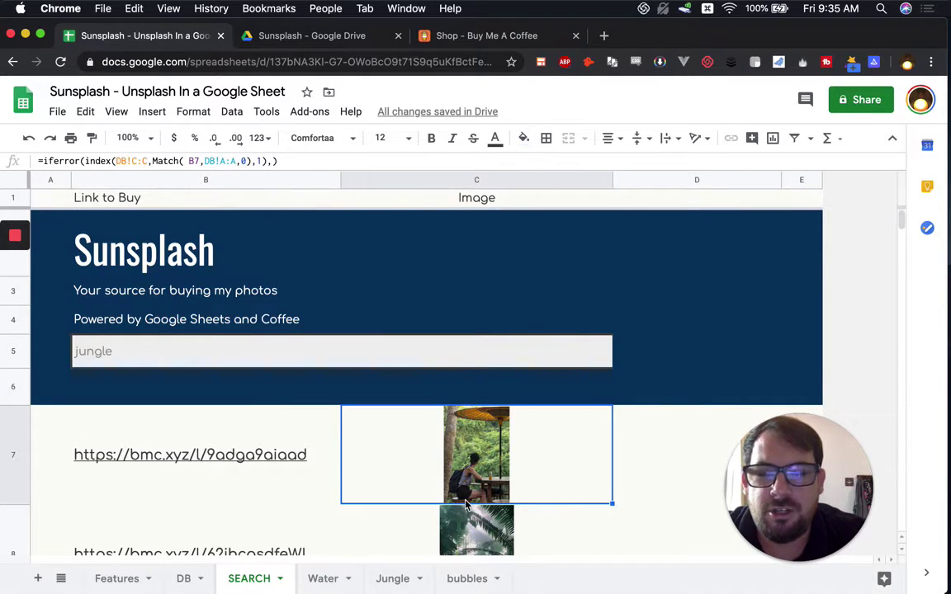
scroll(462, 462, down, 2)
scroll(462, 470, up, 2)
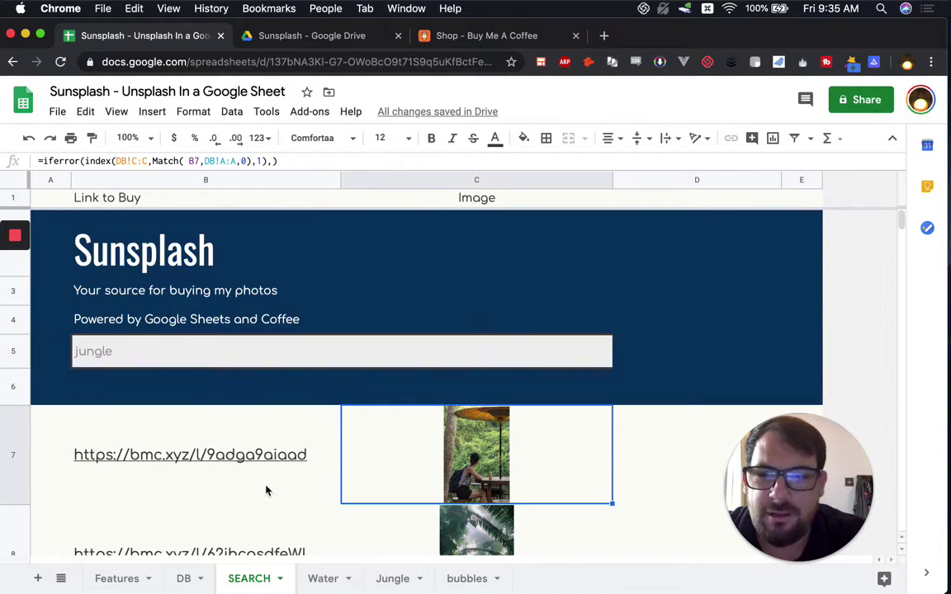
click(213, 454)
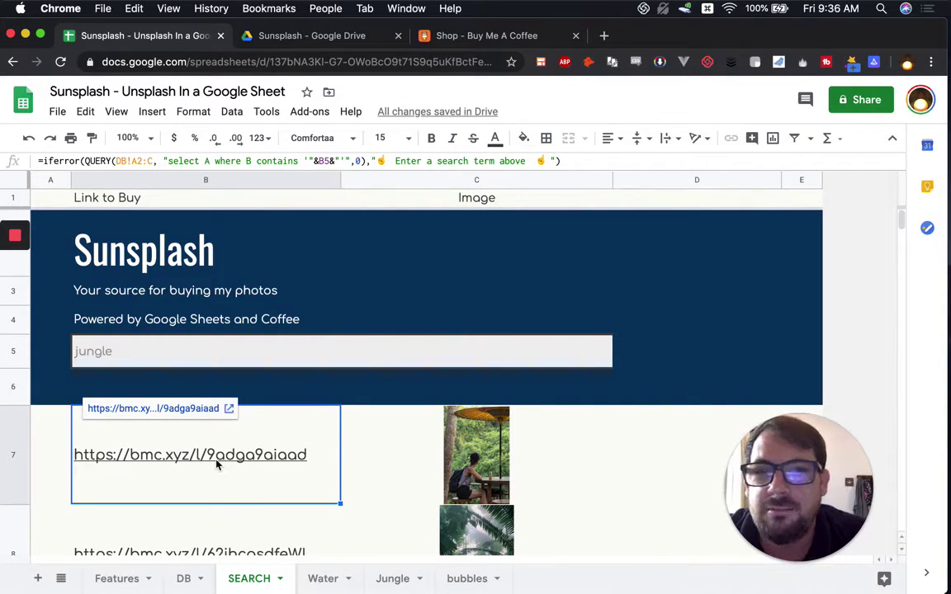
click(97, 204)
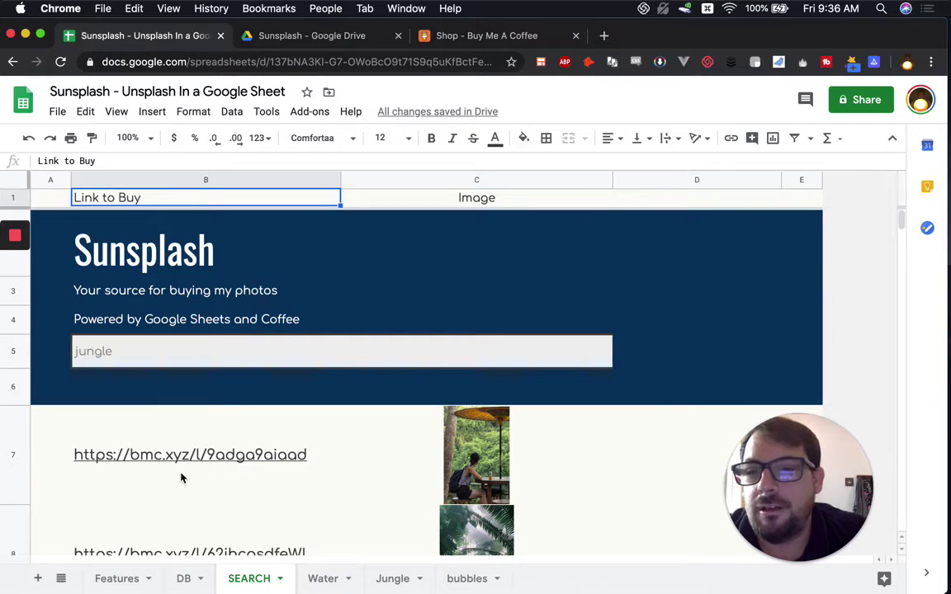
mouse_move(213, 446)
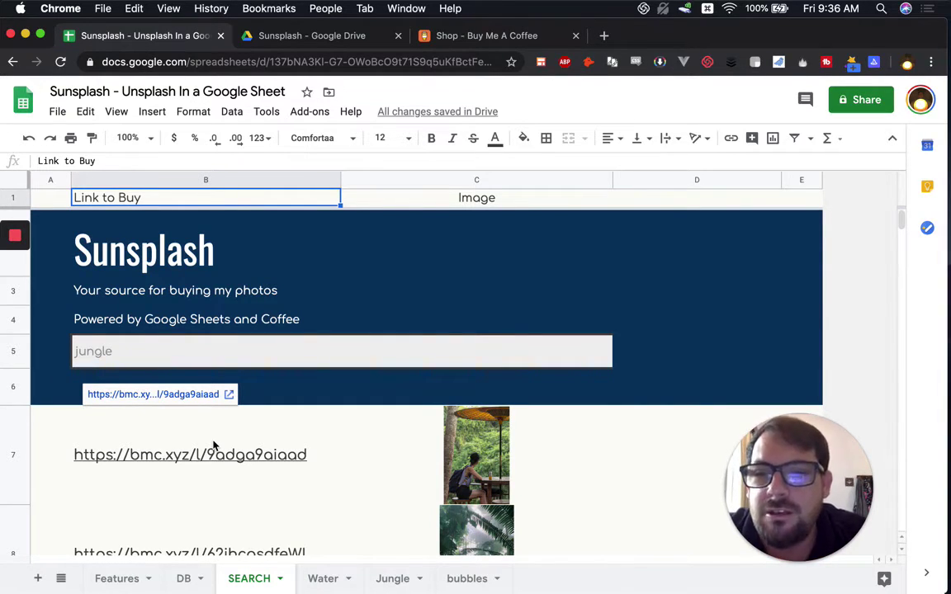
click(191, 365)
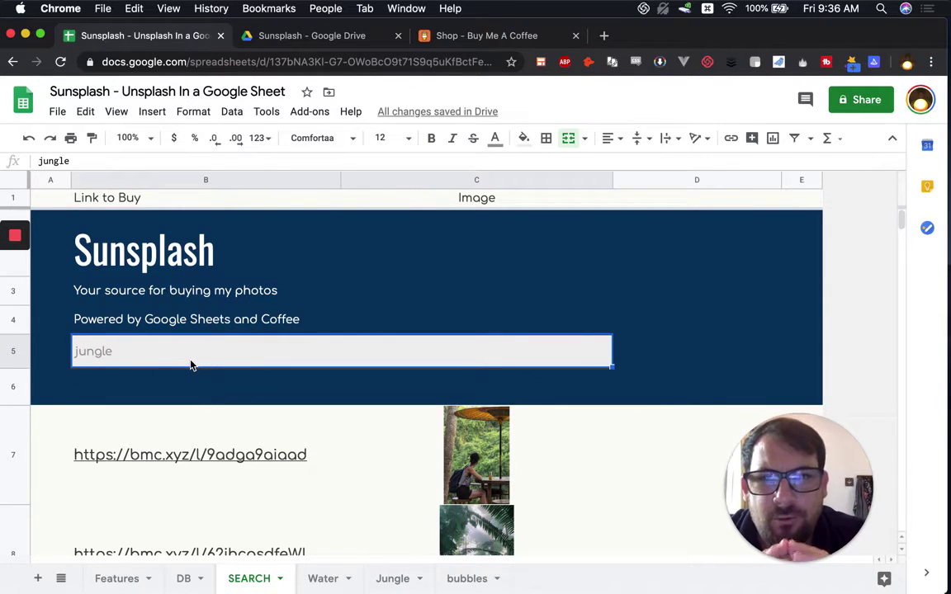
Step: On the Features checklist, toggle the Database checkbox on and off and review Photo URLS
click(120, 579)
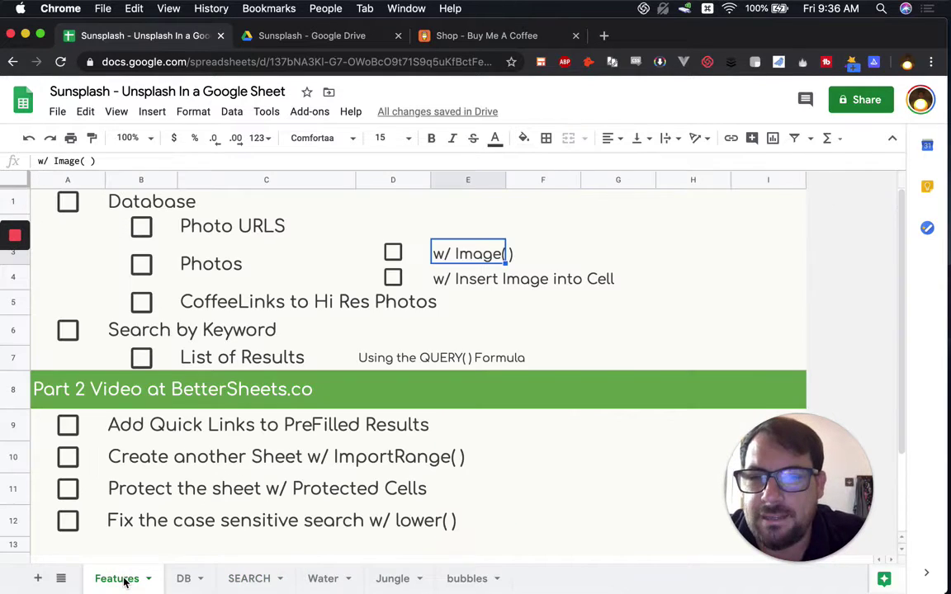
click(70, 207)
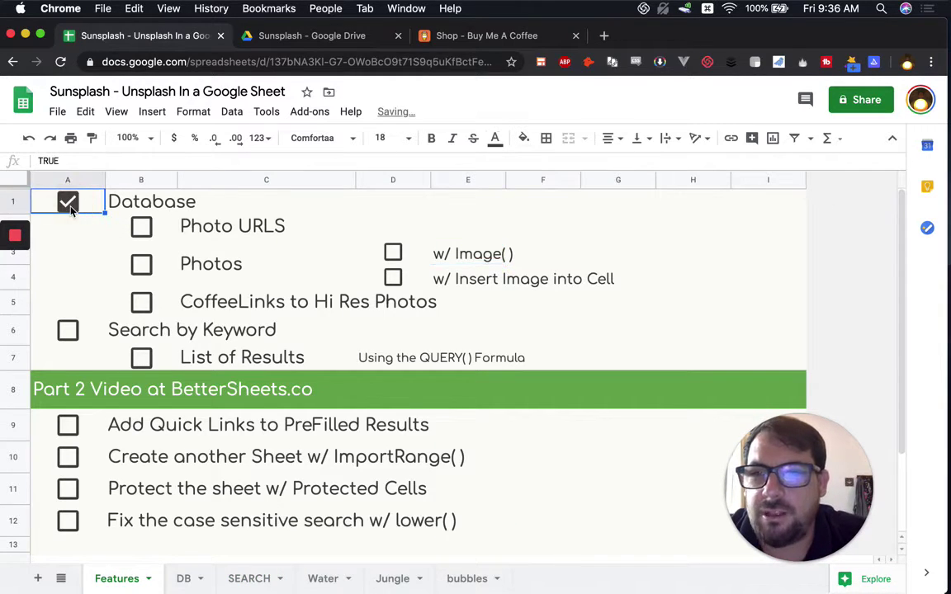
click(70, 203)
click(218, 226)
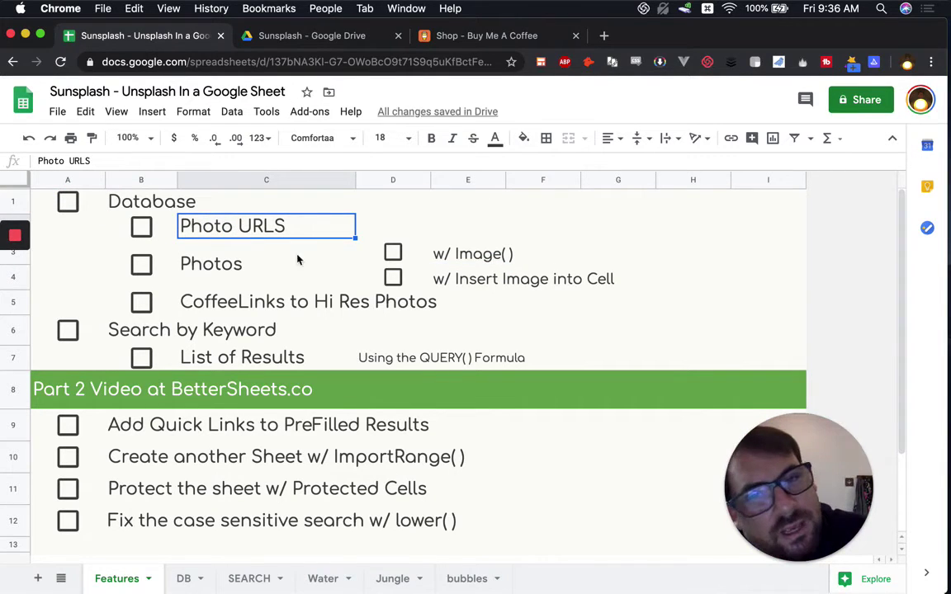
click(424, 260)
key(Right)
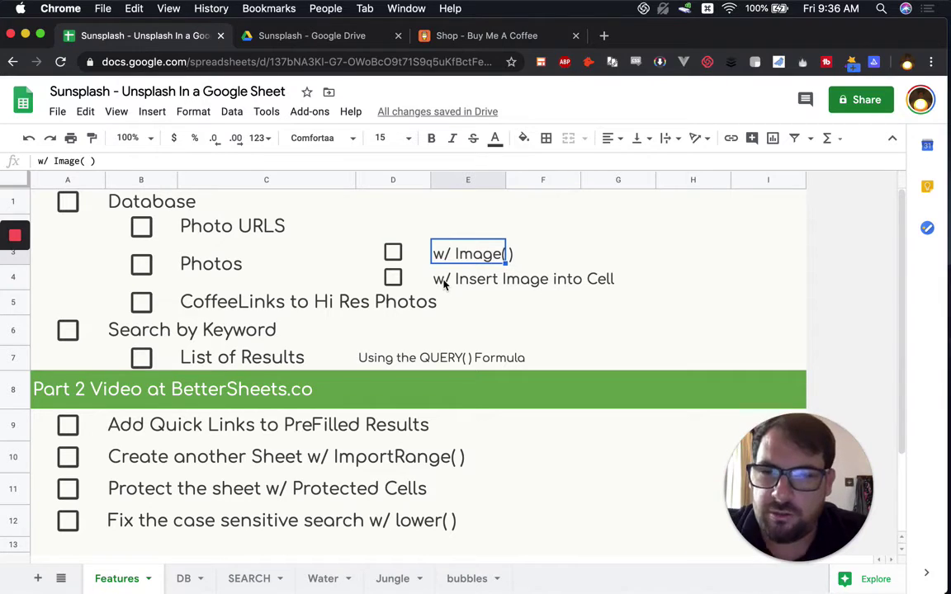
Step: Review checklist items from CoffeeLinks to Hi Res Photos through Add Quick Links to PreFilled Results
click(240, 310)
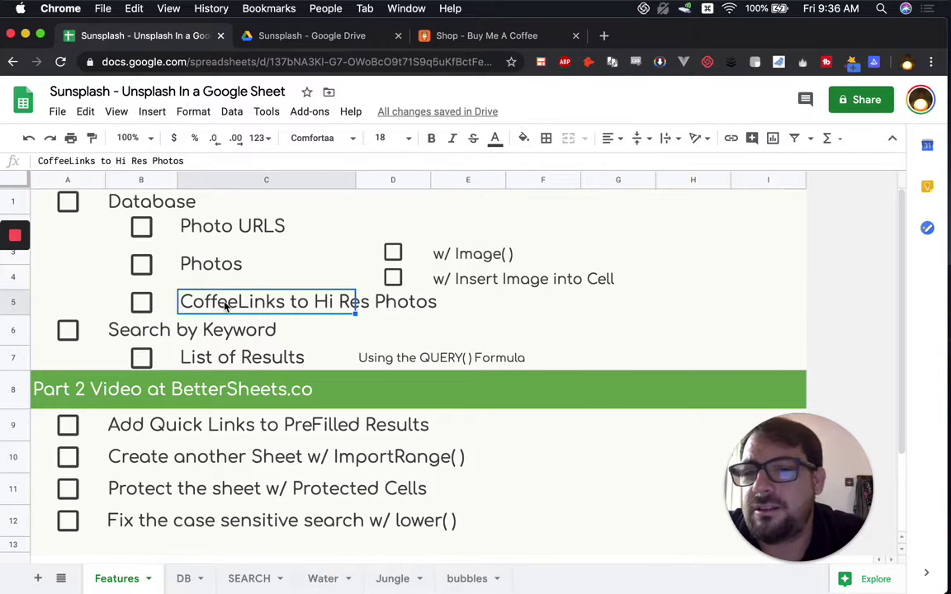
click(186, 331)
click(154, 338)
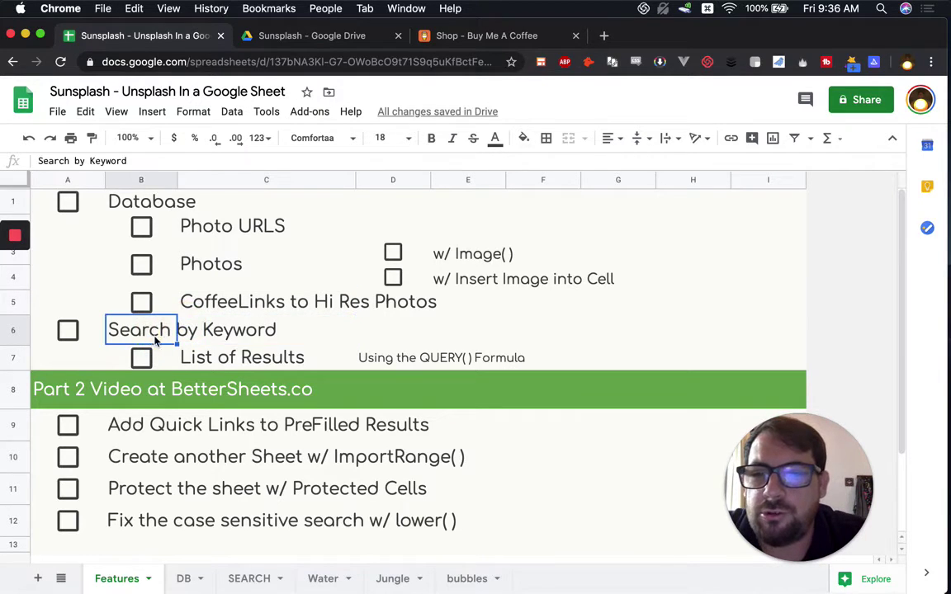
click(371, 357)
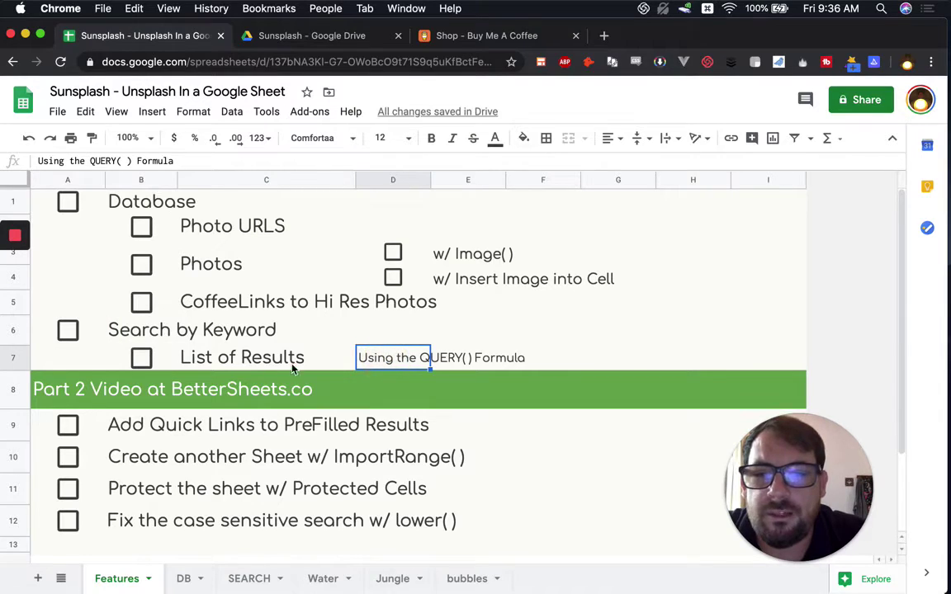
click(188, 358)
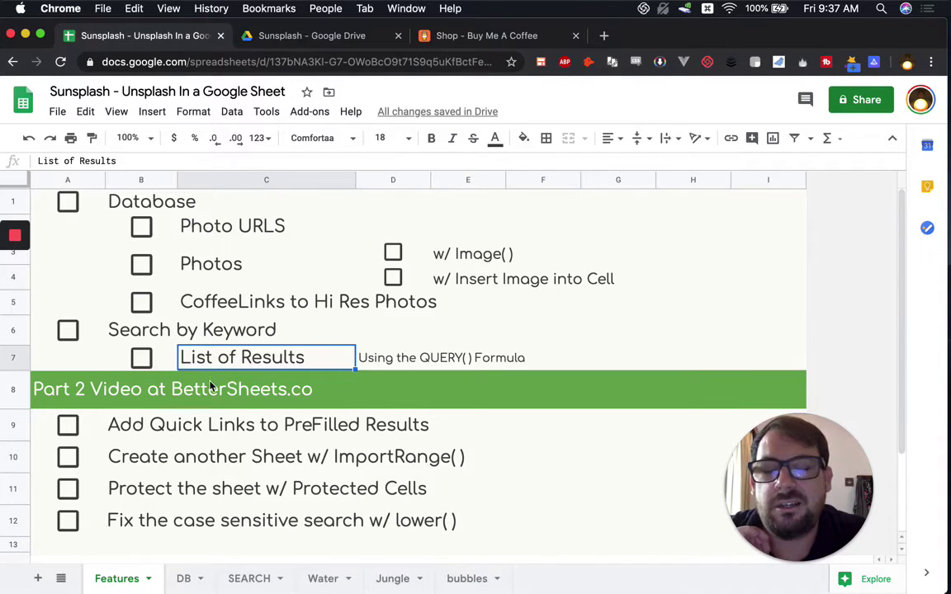
click(196, 426)
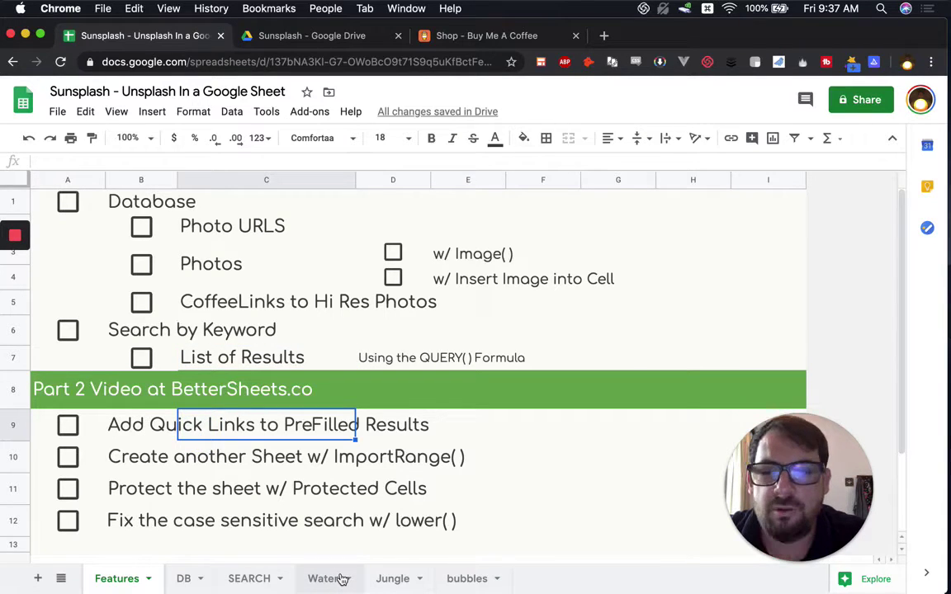
click(339, 579)
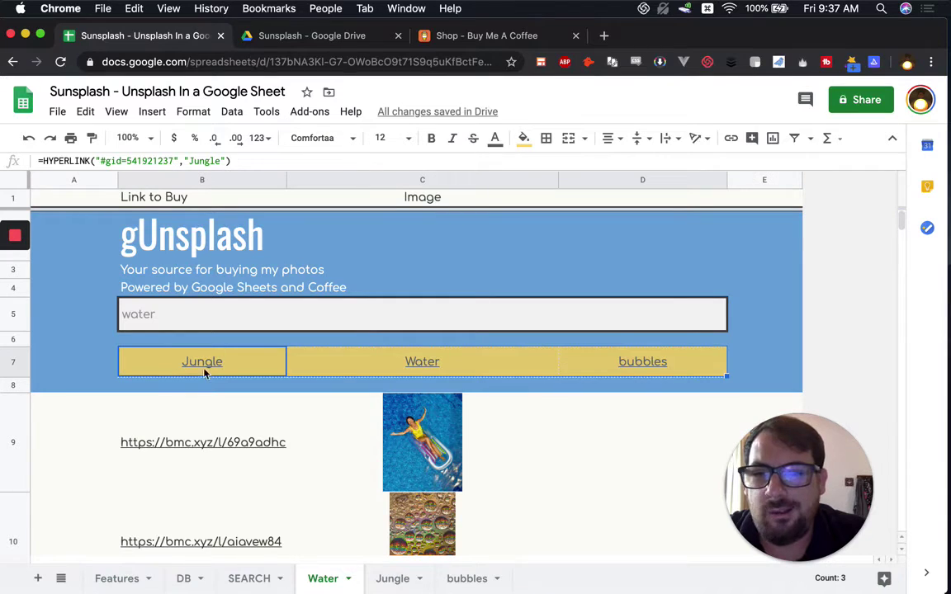
Step: Follow the Water sheet's quick links to the bubbles sheet, then to the Jungle sheet
click(440, 368)
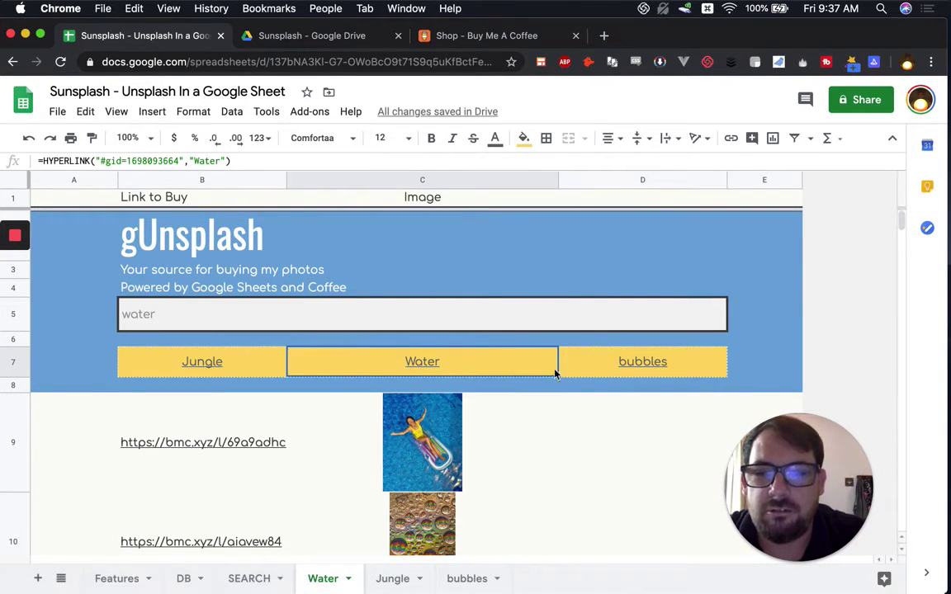
click(622, 369)
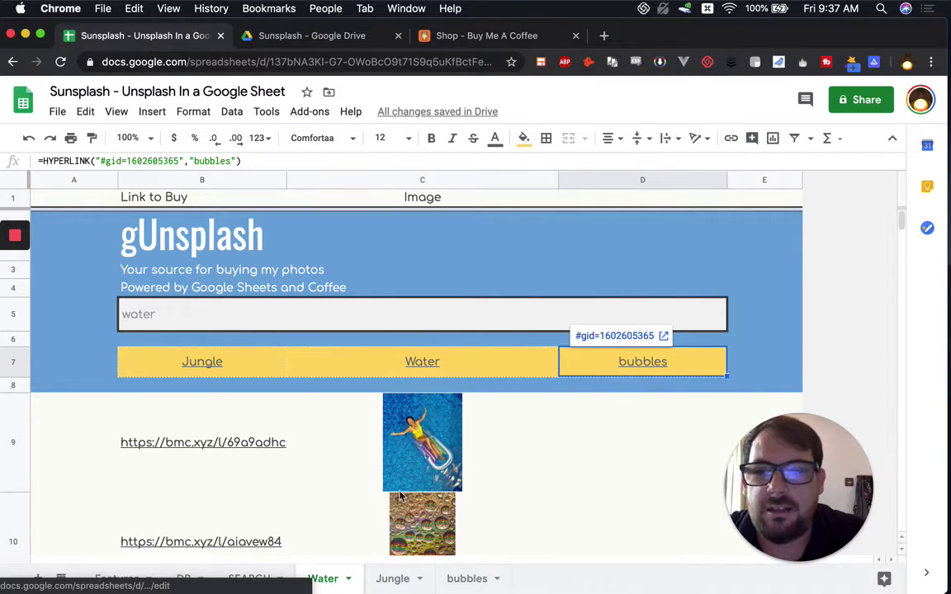
click(627, 337)
click(159, 313)
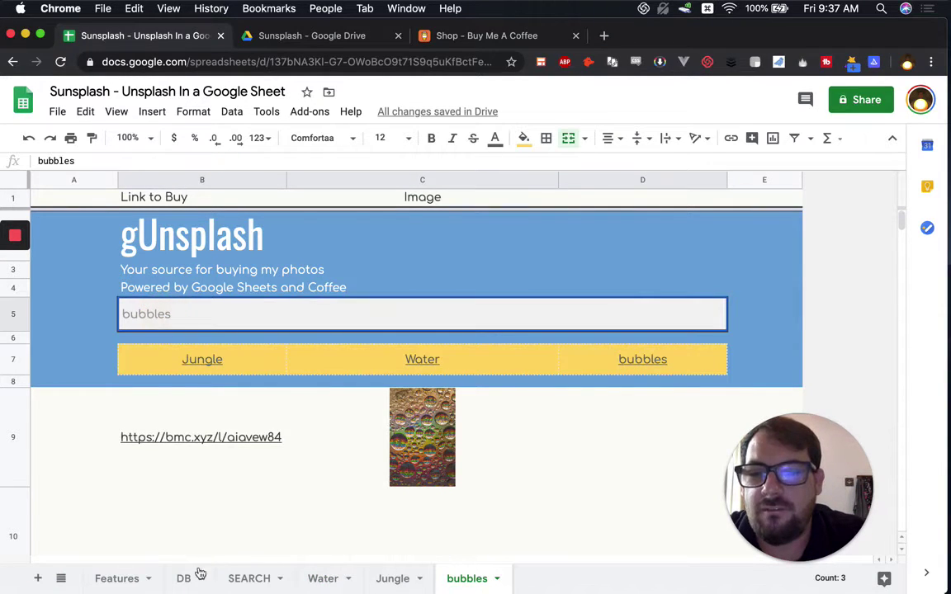
click(188, 359)
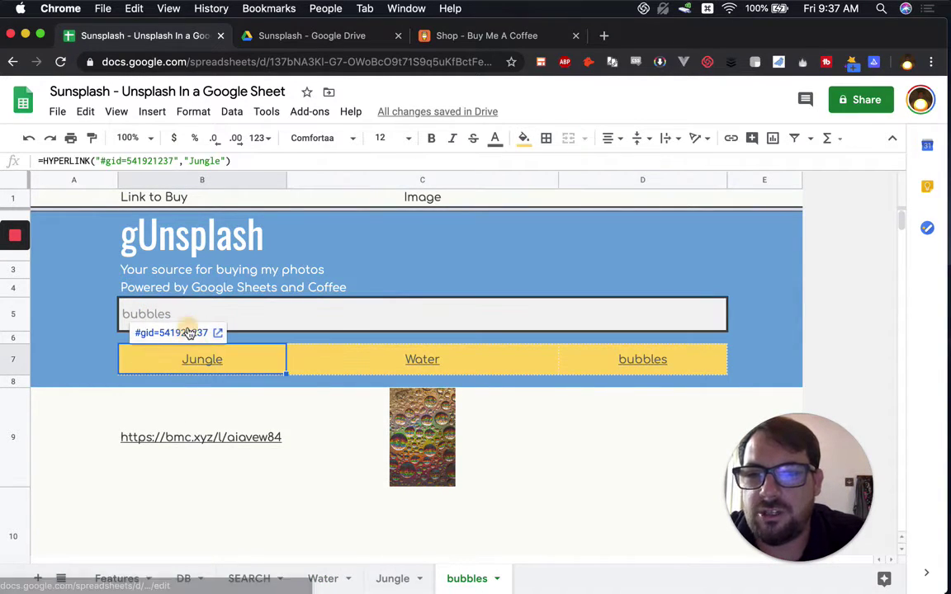
click(186, 334)
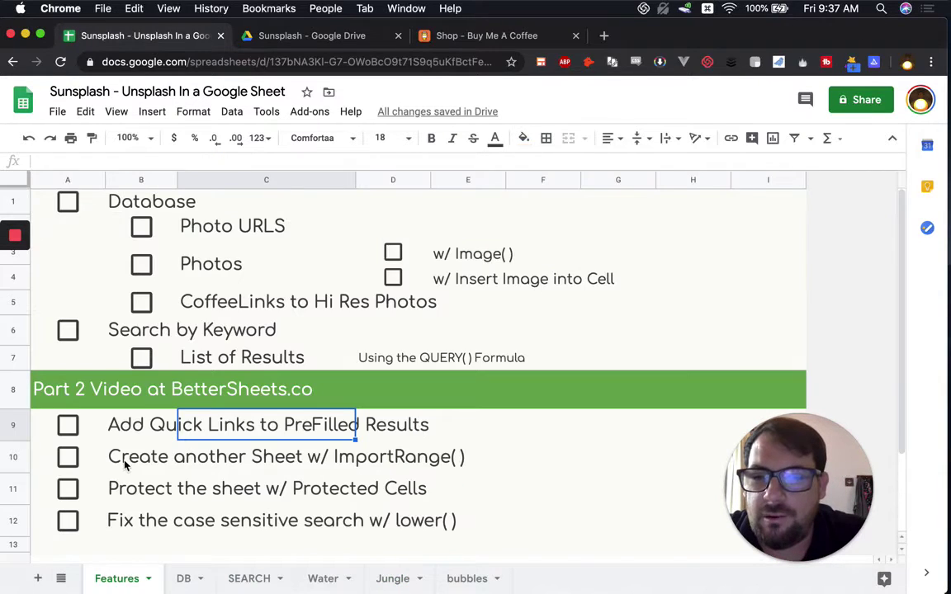
Step: Review the Part 2 items on Protected Cells and case-insensitive search with lower( )
click(145, 459)
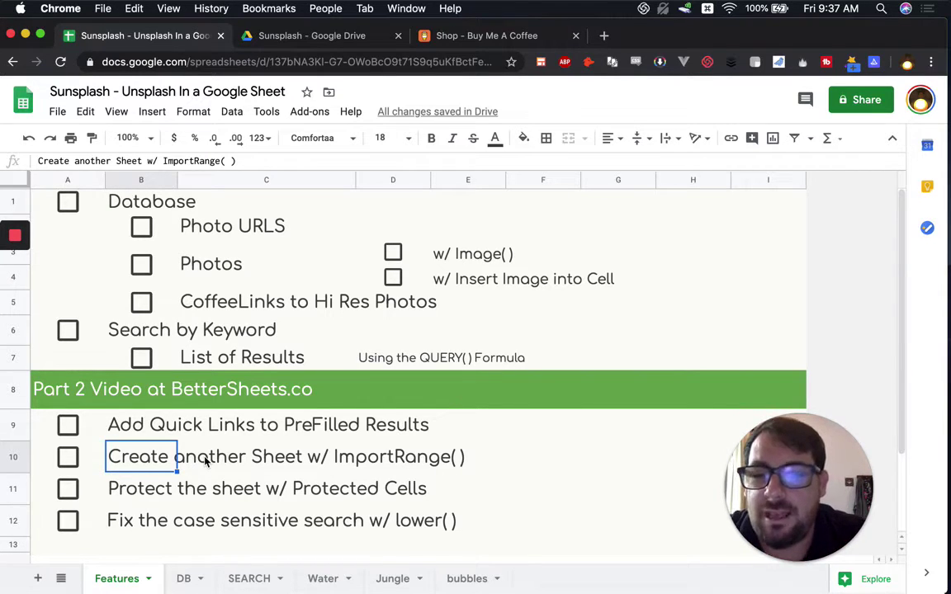
click(152, 498)
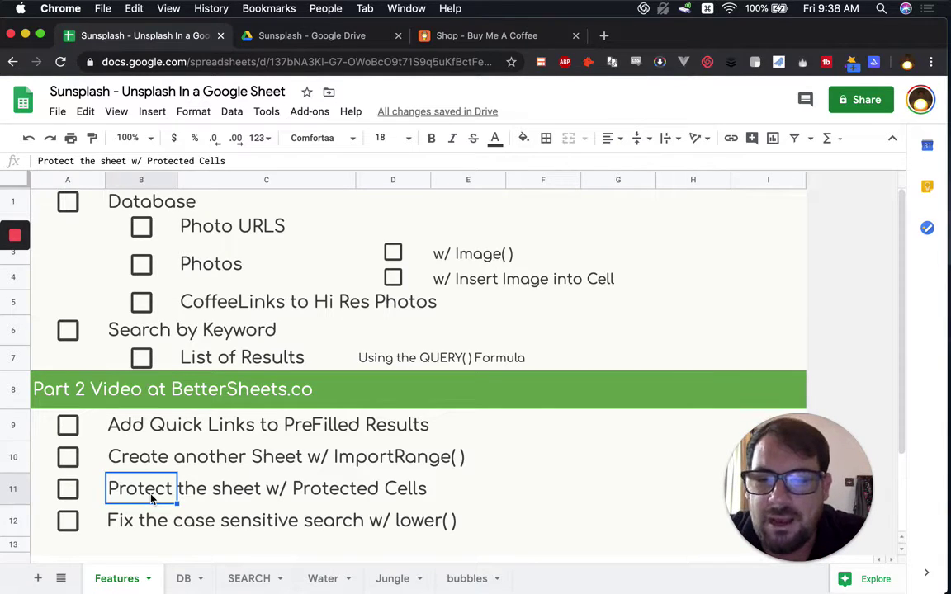
click(144, 519)
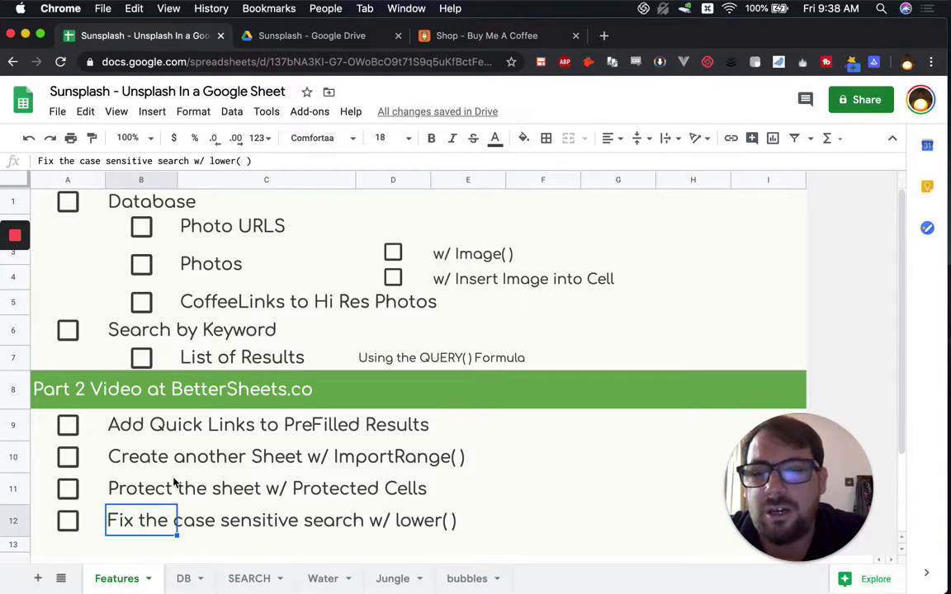
click(248, 579)
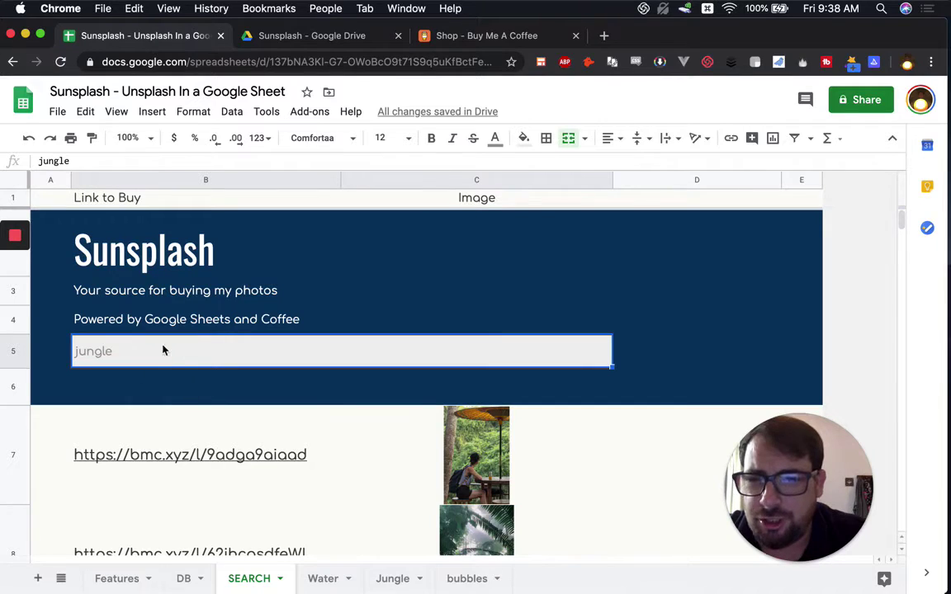
Step: Delete the stray image in cell E3 of the DB sheet
mouse_move(170, 428)
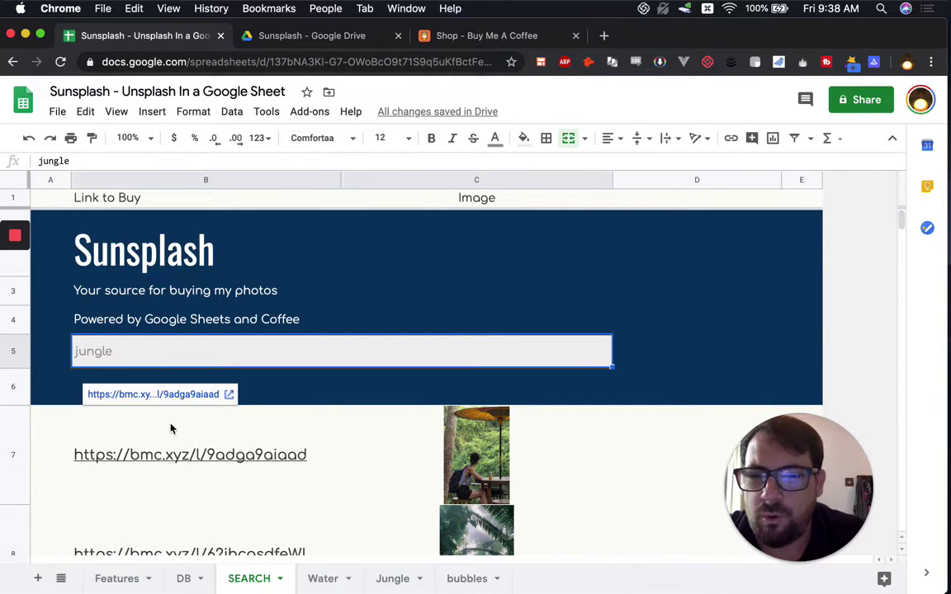
click(462, 430)
click(235, 161)
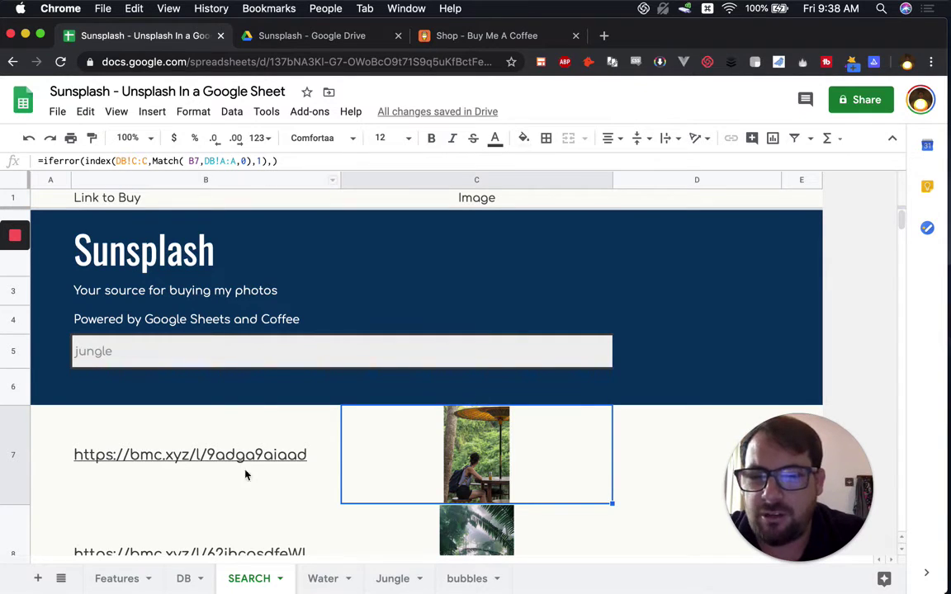
click(196, 587)
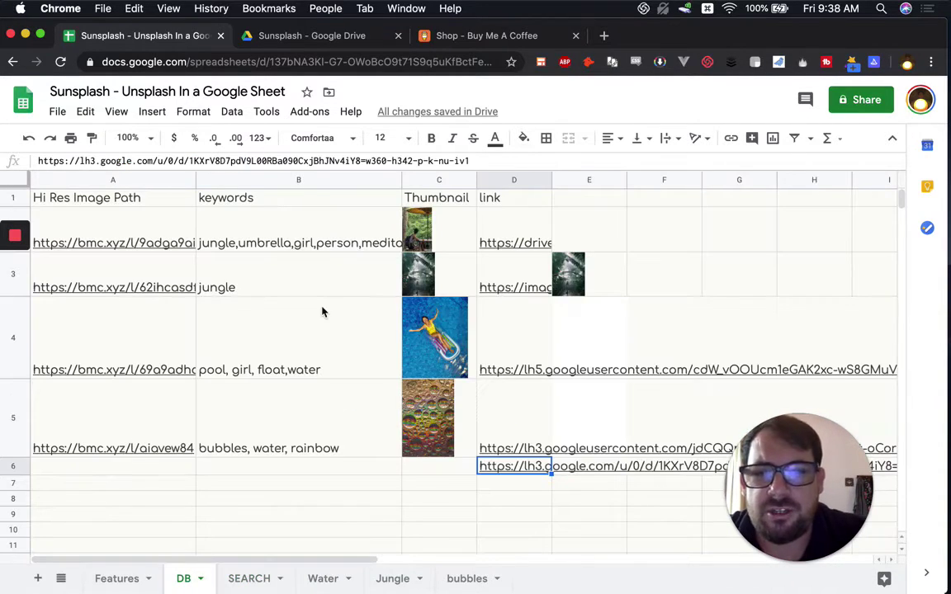
click(603, 278)
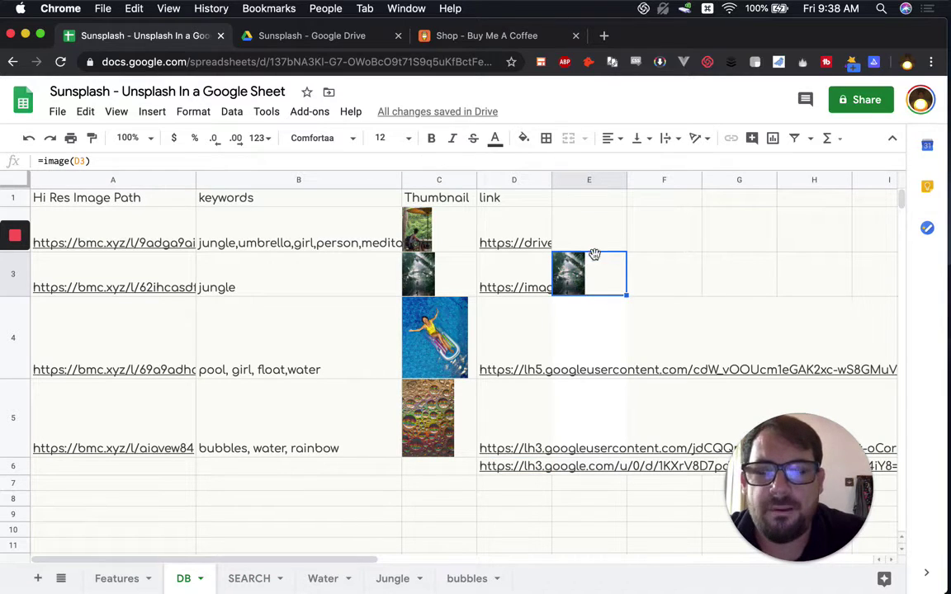
key(Delete)
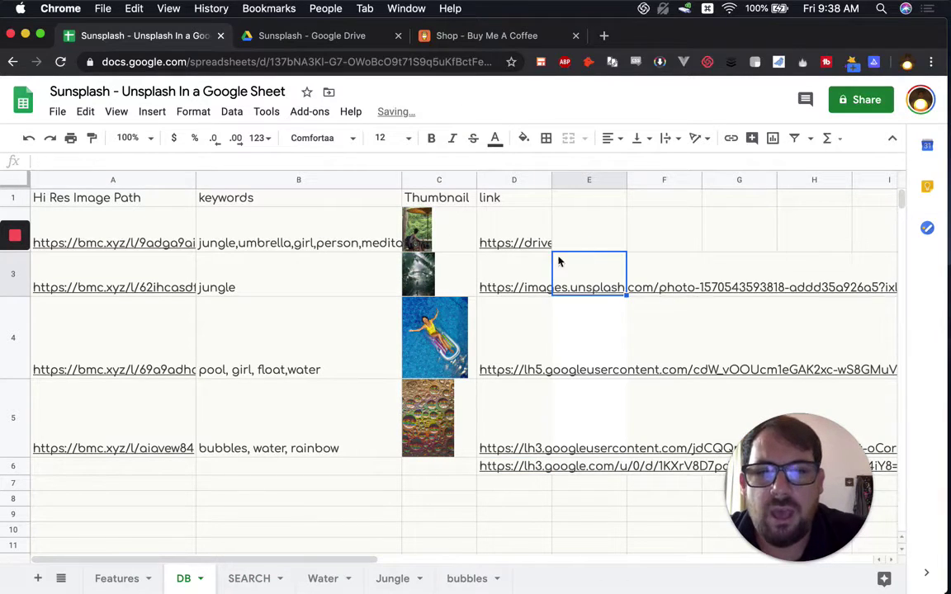
Step: Inspect the Drive links in column D and C4's =image(D4) thumbnail formula
click(515, 217)
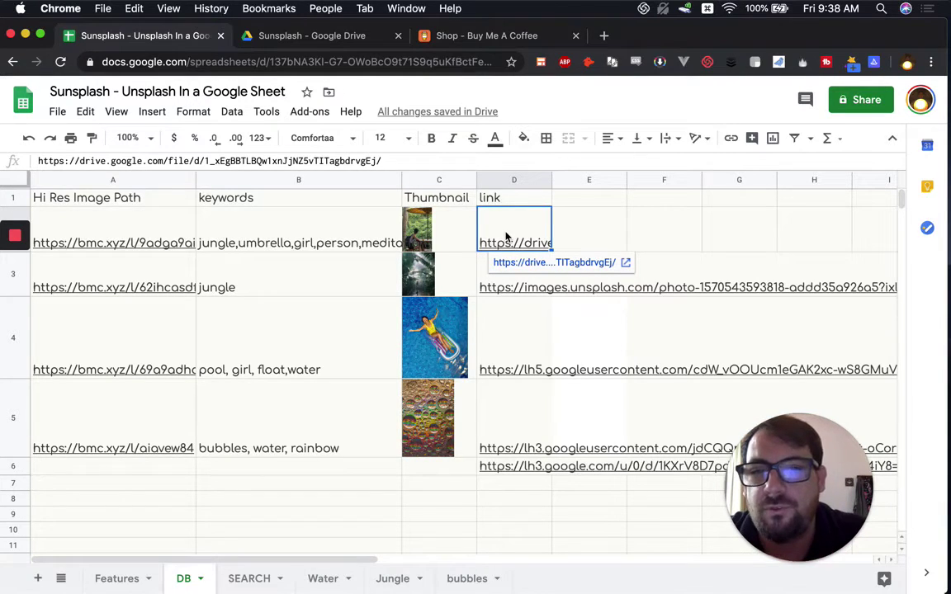
click(445, 240)
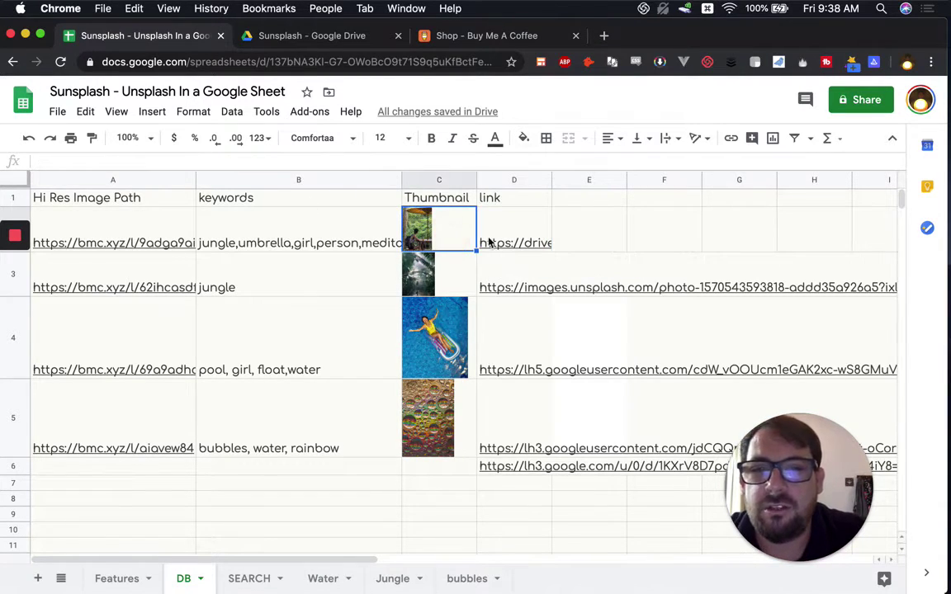
click(458, 318)
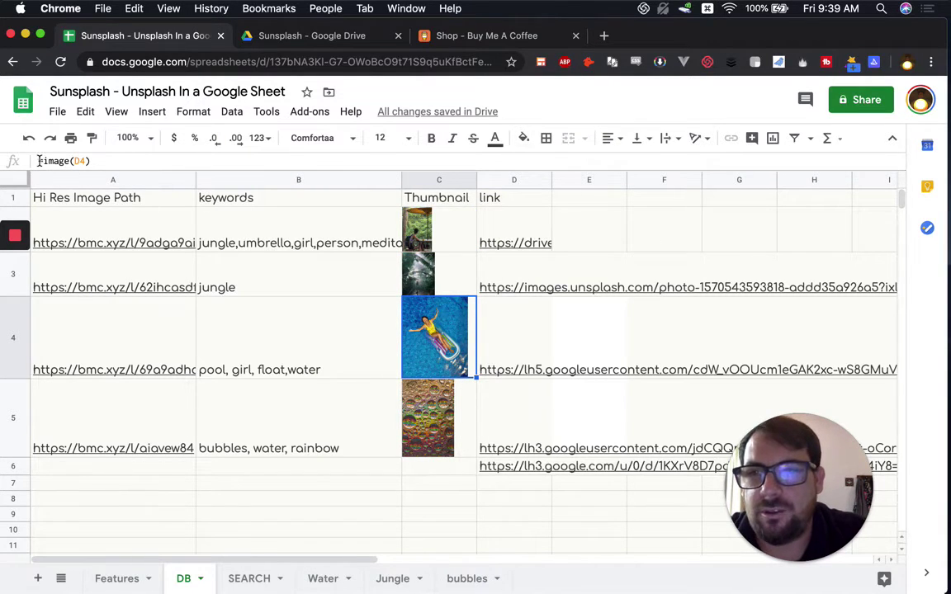
click(65, 160)
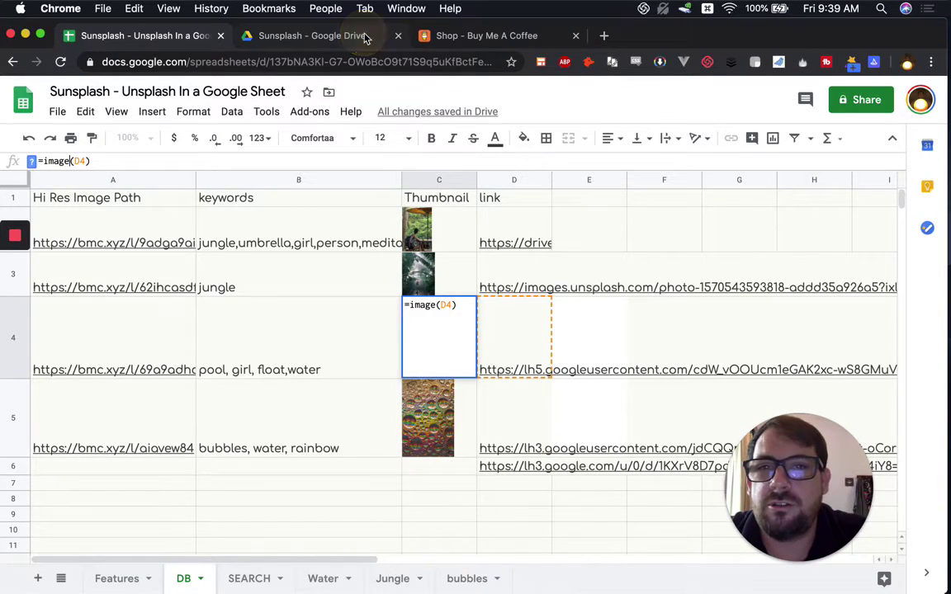
key(ctrl+Tab)
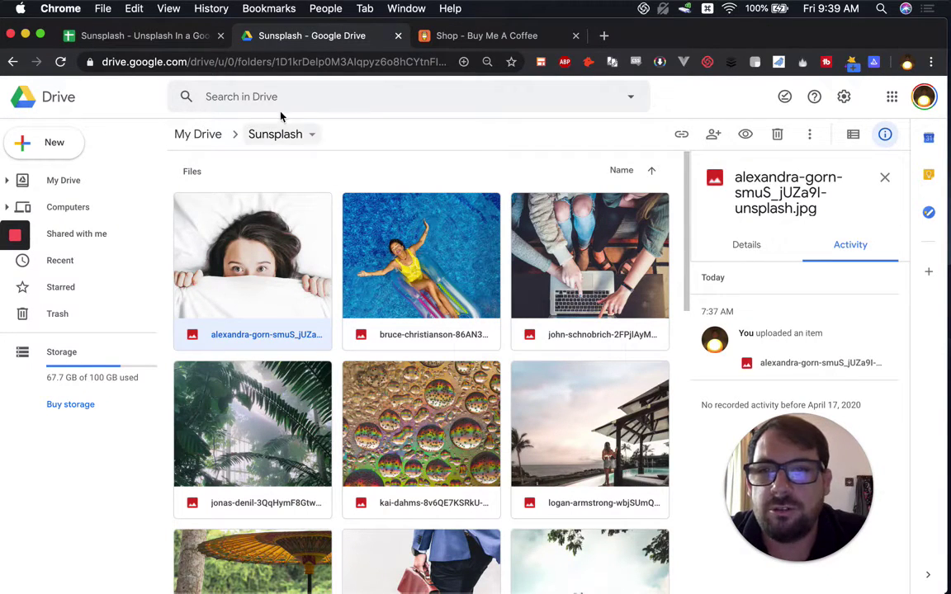
Step: Select empty cell C7 on the DB sheet and choose Insert > Image > Image in cell
click(155, 37)
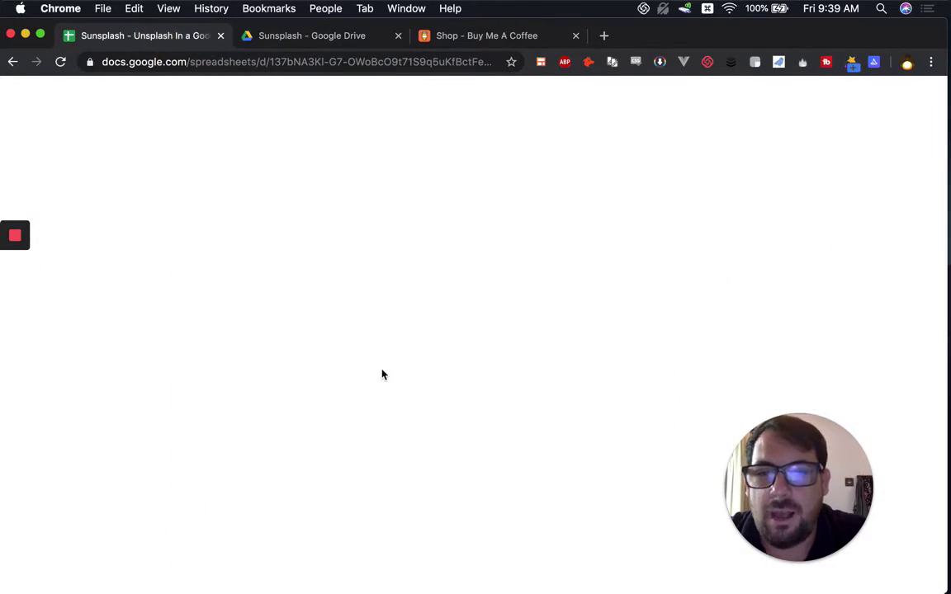
click(446, 266)
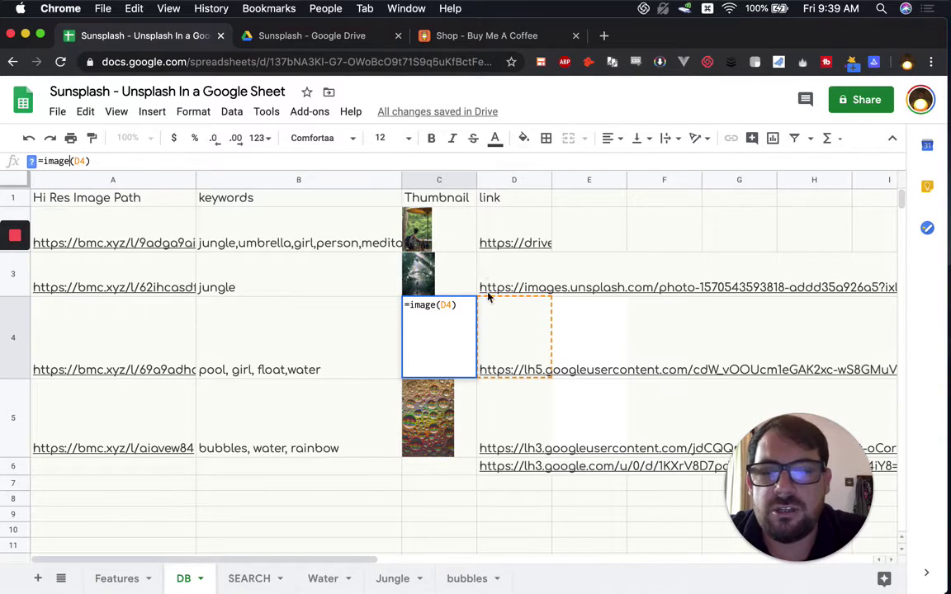
click(431, 487)
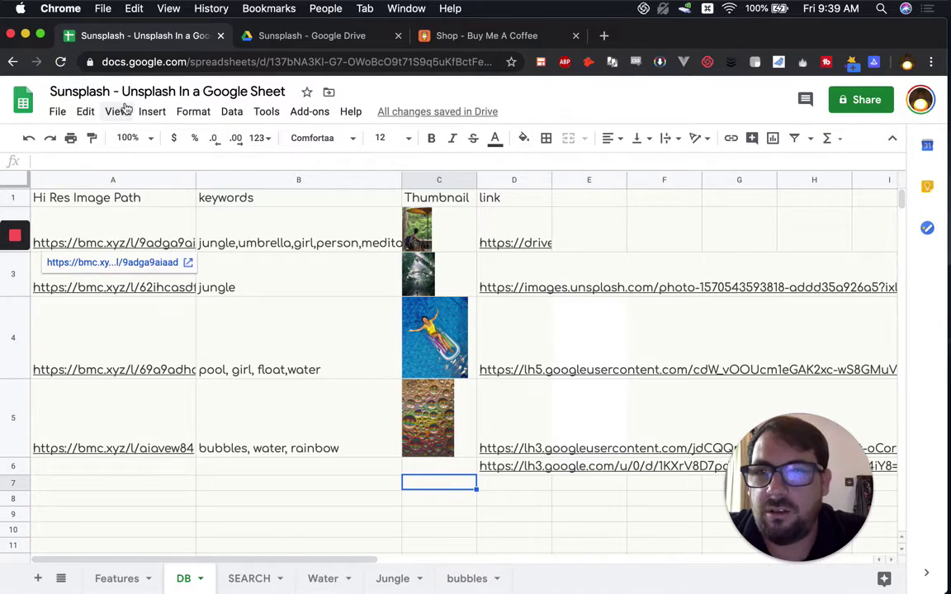
click(151, 111)
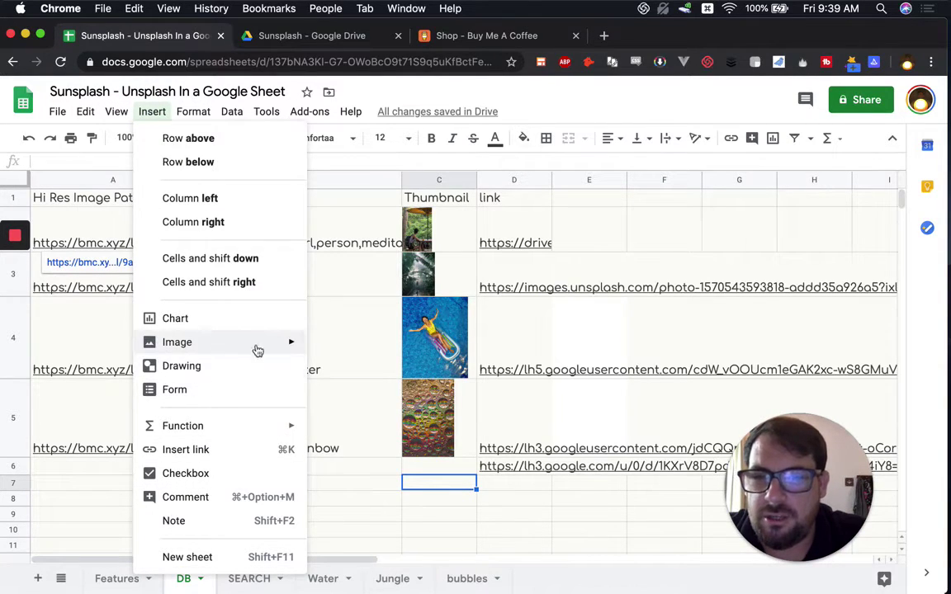
mouse_move(256, 345)
click(342, 348)
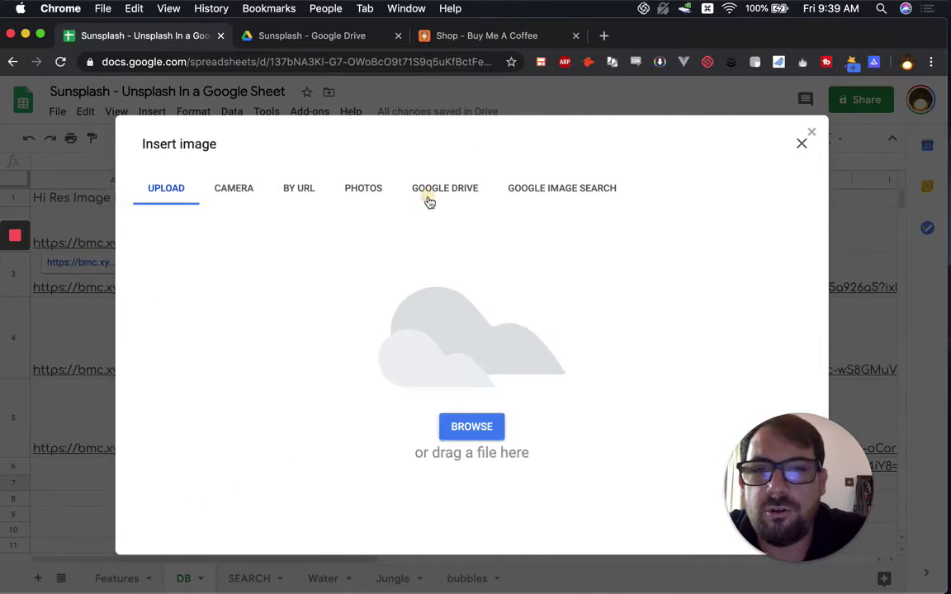
Step: Pick the marvin-meyer man-with-bike photo from the Drive Sunsplash folder
click(429, 202)
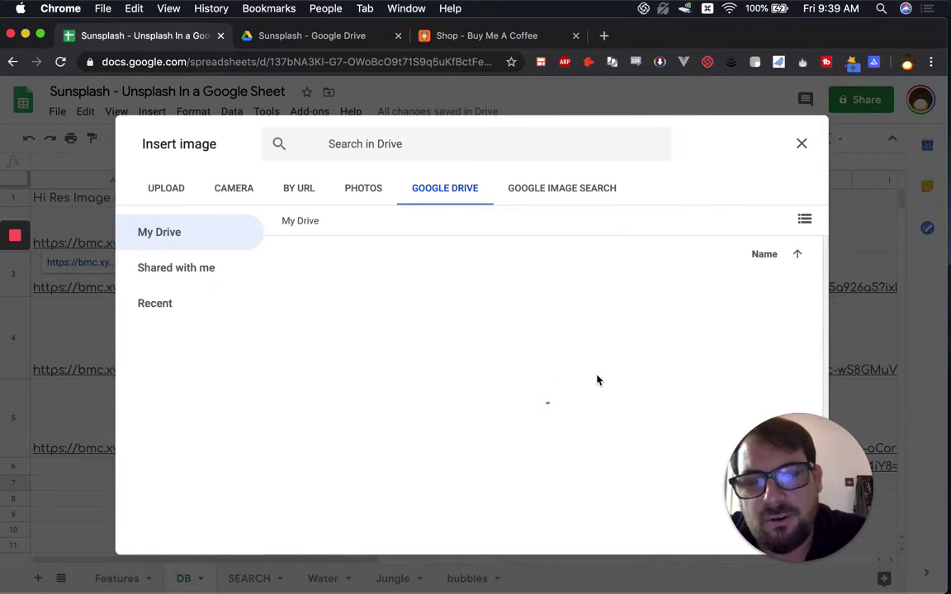
scroll(600, 379, down, 4)
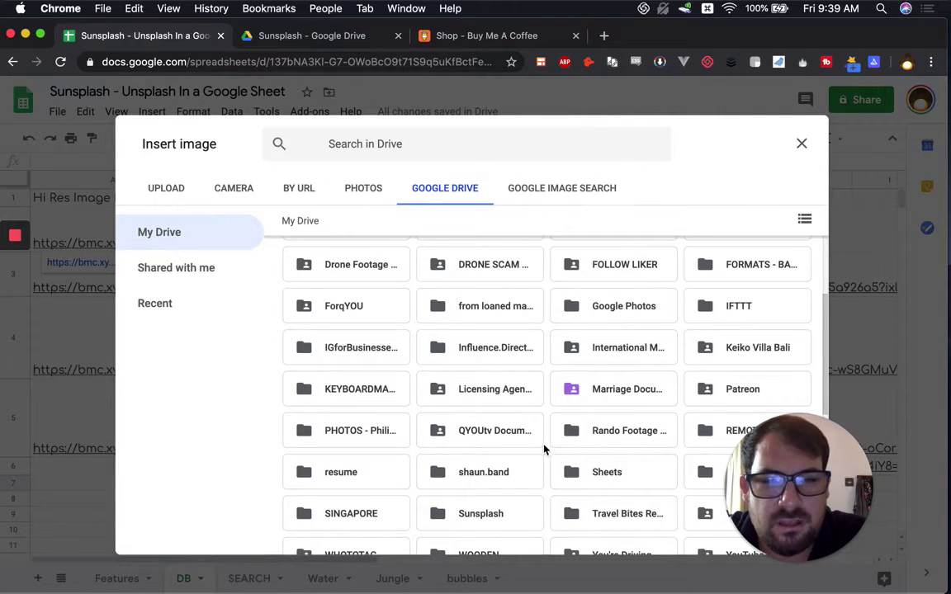
scroll(545, 449, down, 3)
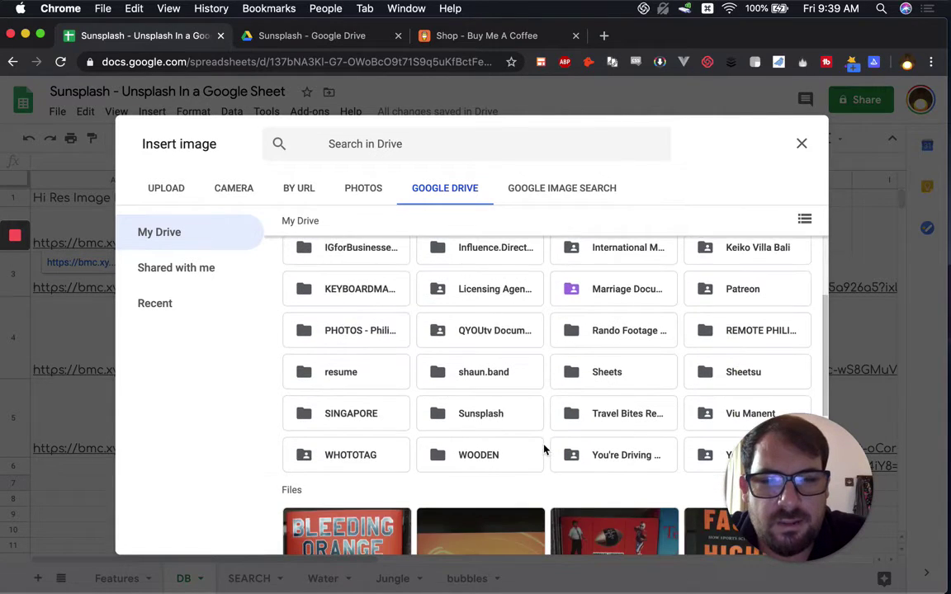
double_click(480, 419)
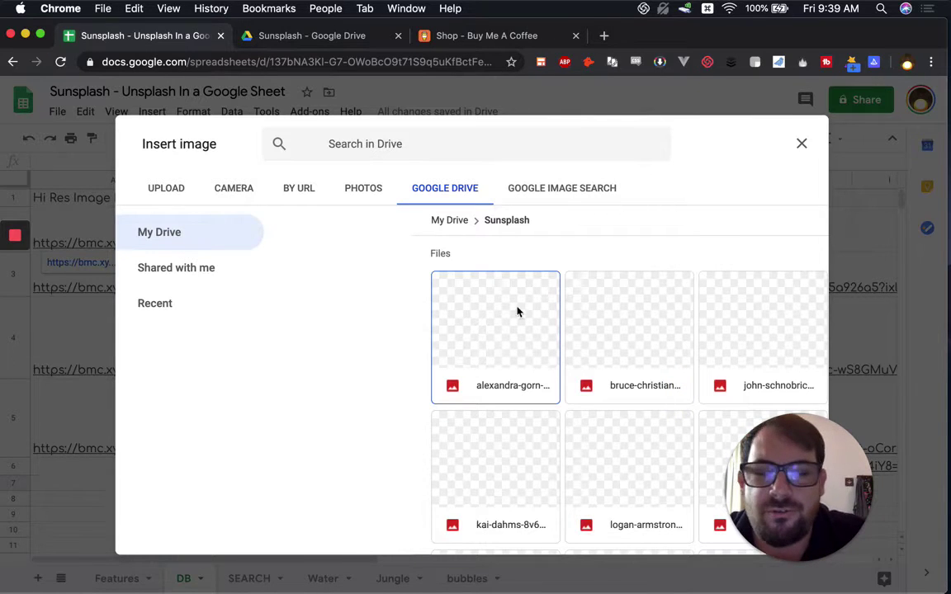
scroll(533, 366, down, 5)
click(520, 406)
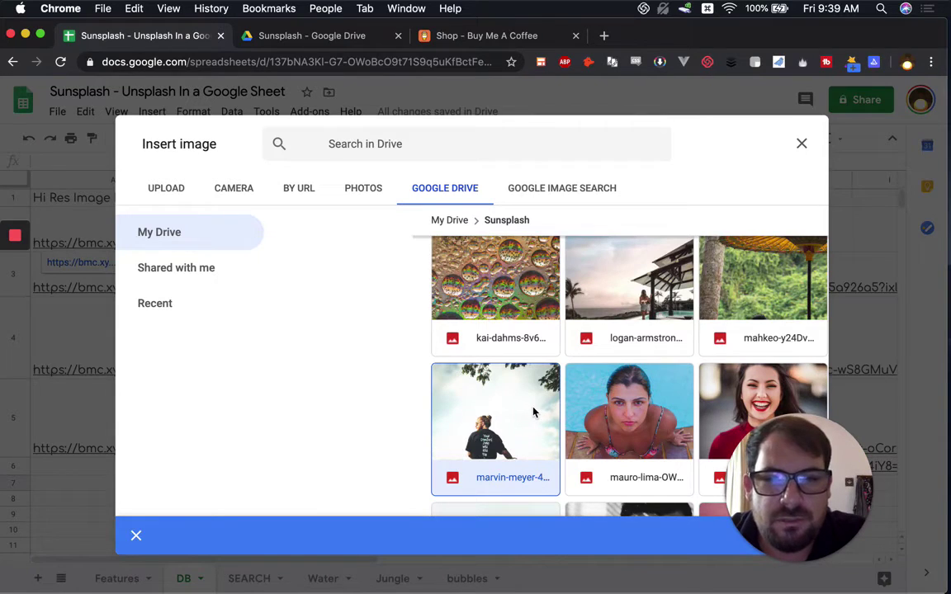
double_click(533, 411)
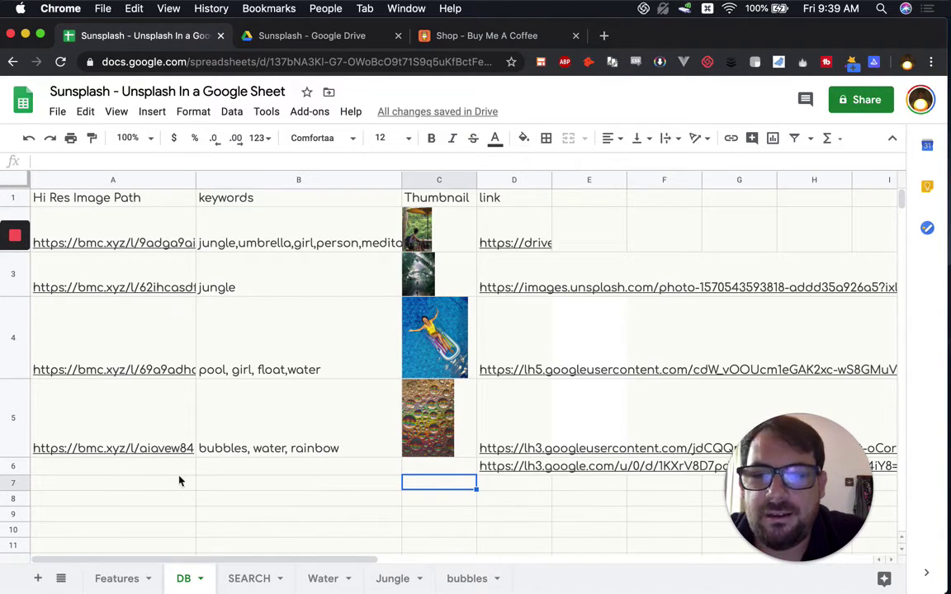
Step: Enter the keywords man,bike,motorcycle in cell B7
click(124, 484)
click(286, 484)
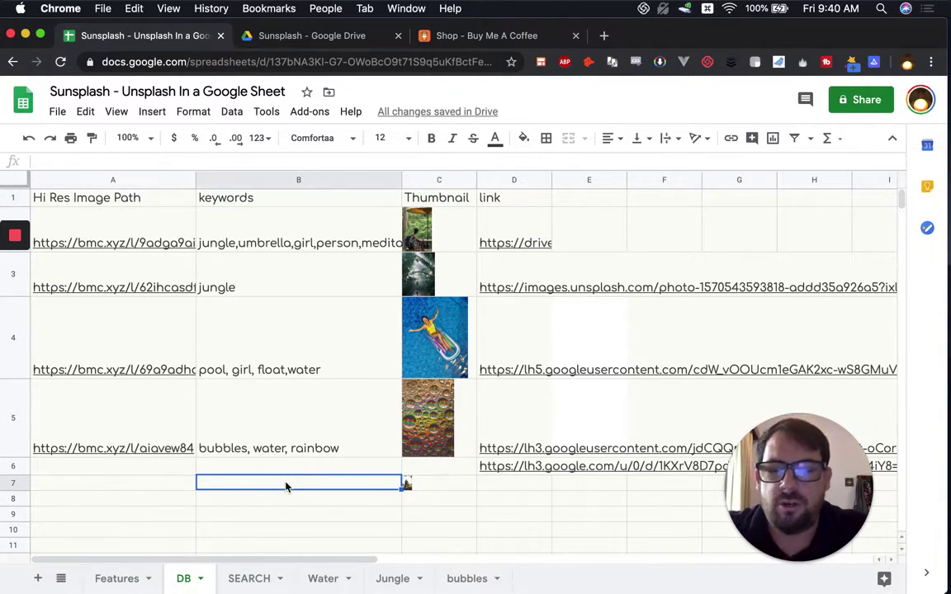
text(Man)
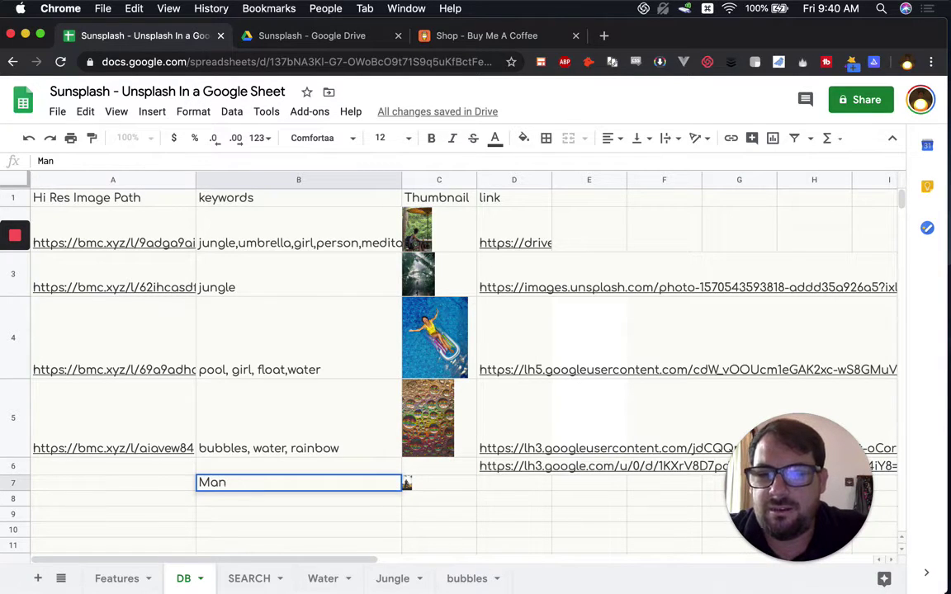
key(BackSpace)
key(BackSpace)
key(BackSpace)
text(man,bik)
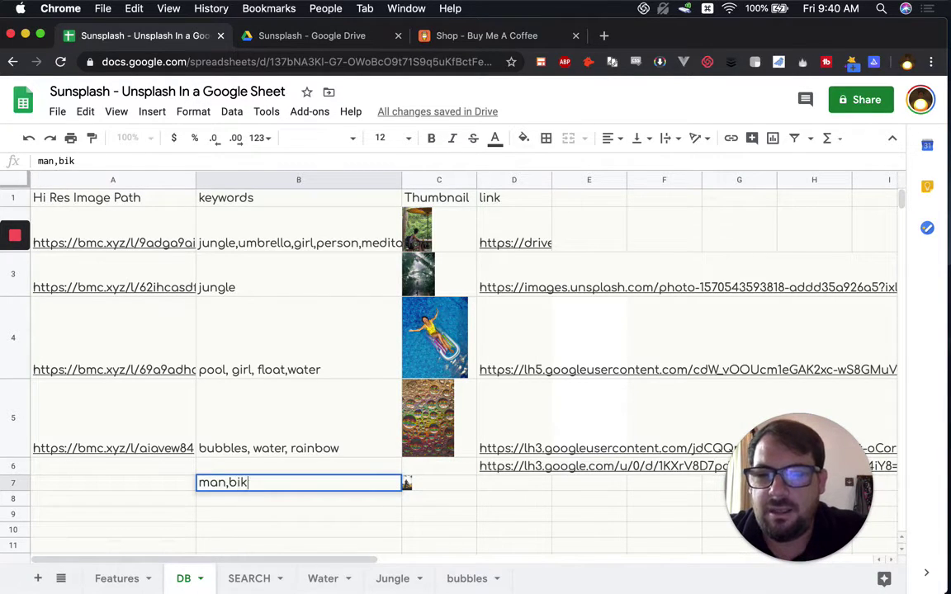
text(e,motorcycle)
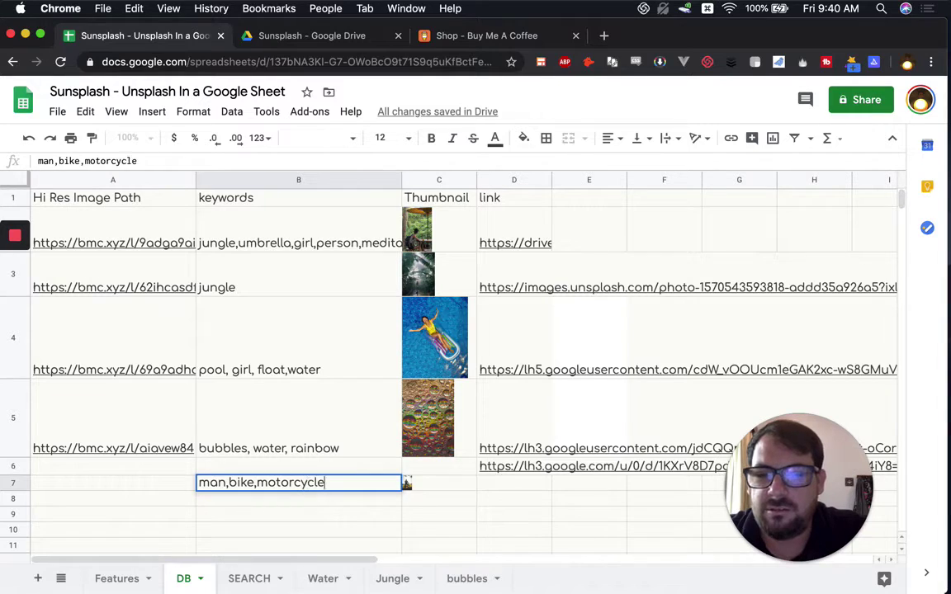
key(Return)
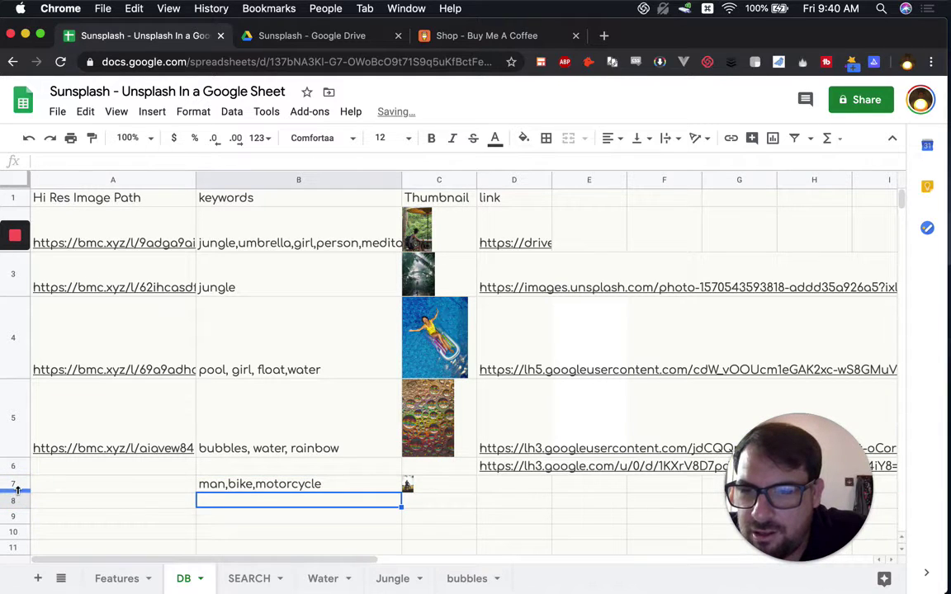
Step: Make row 7 taller so the motorcycle photo in C7 displays larger
drag(19, 493, 15, 546)
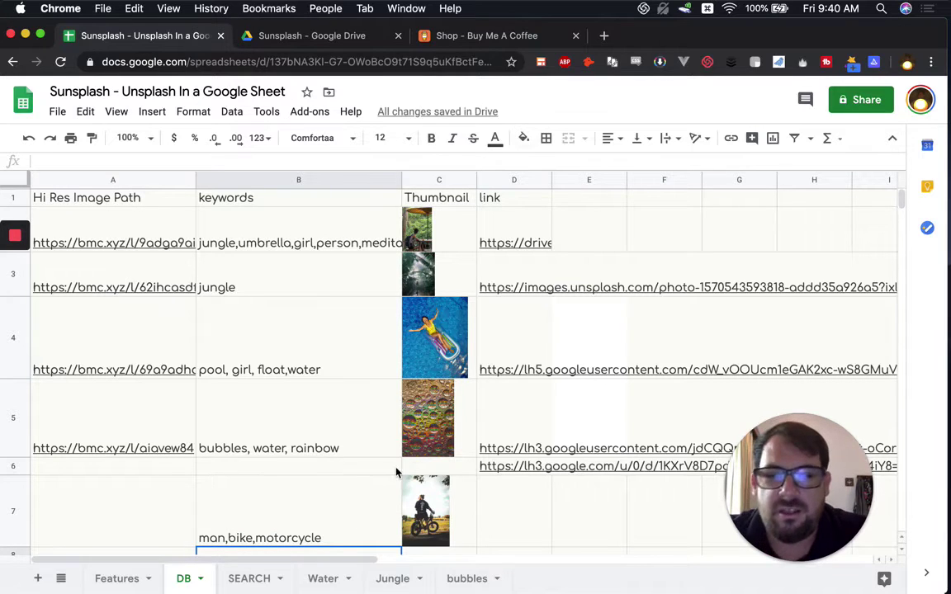
click(144, 502)
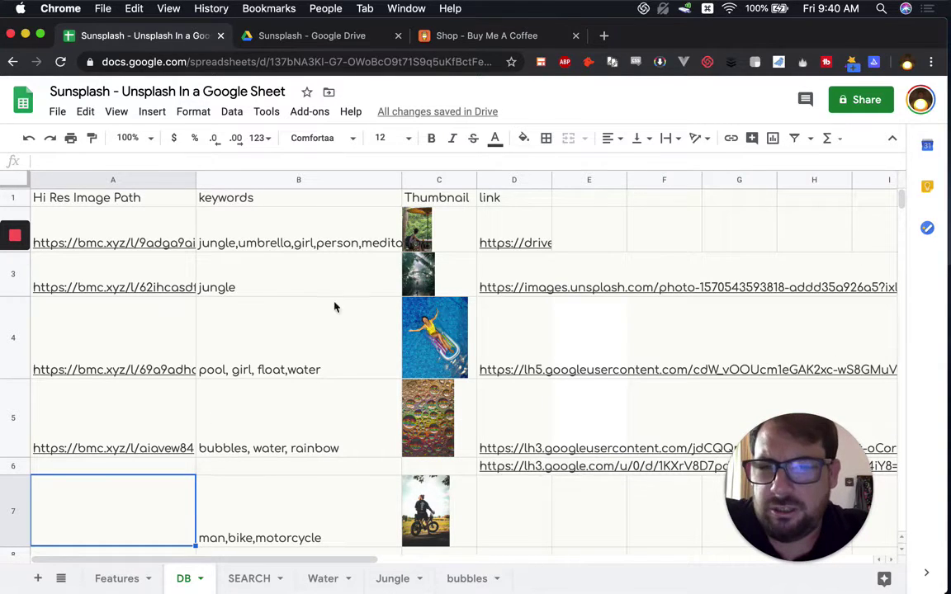
click(543, 428)
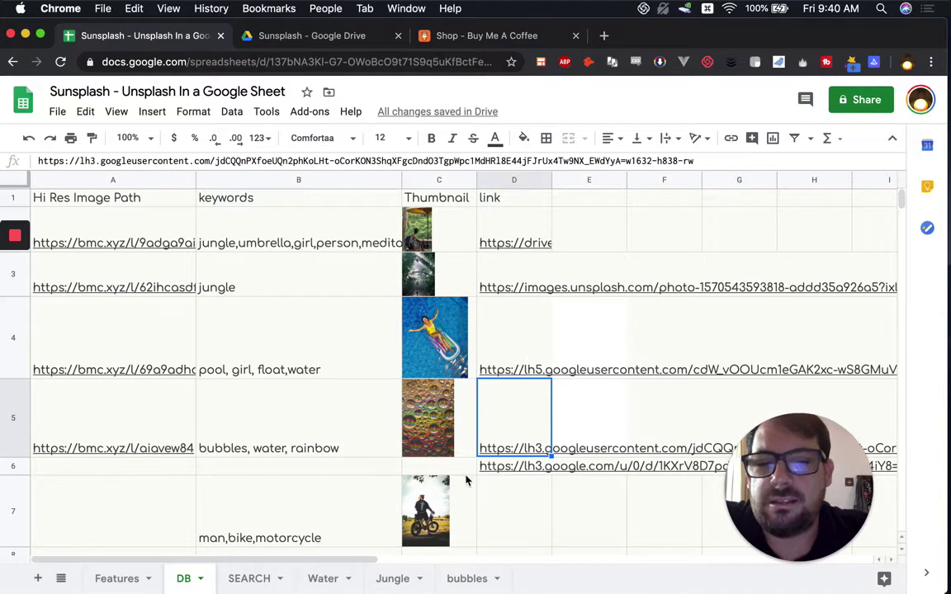
click(452, 504)
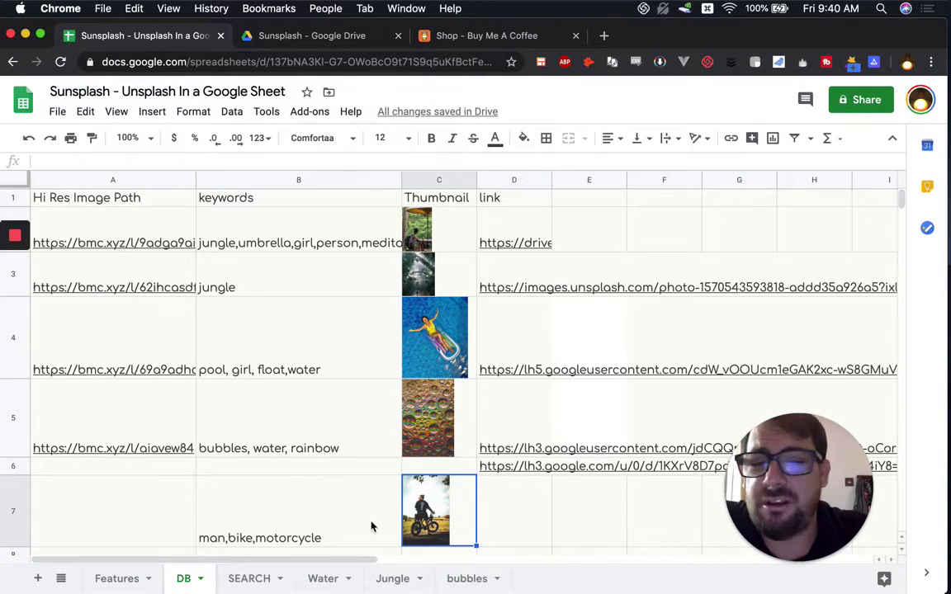
Step: Copy a shareable link for the marvin-meyer photo in the Drive Sunsplash folder
click(349, 39)
scroll(377, 522, down, 8)
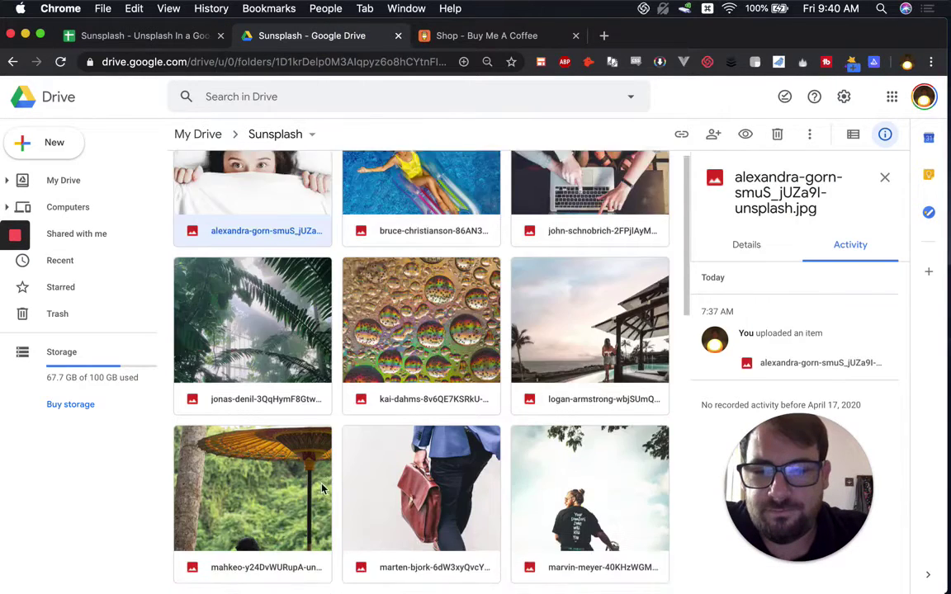
click(578, 232)
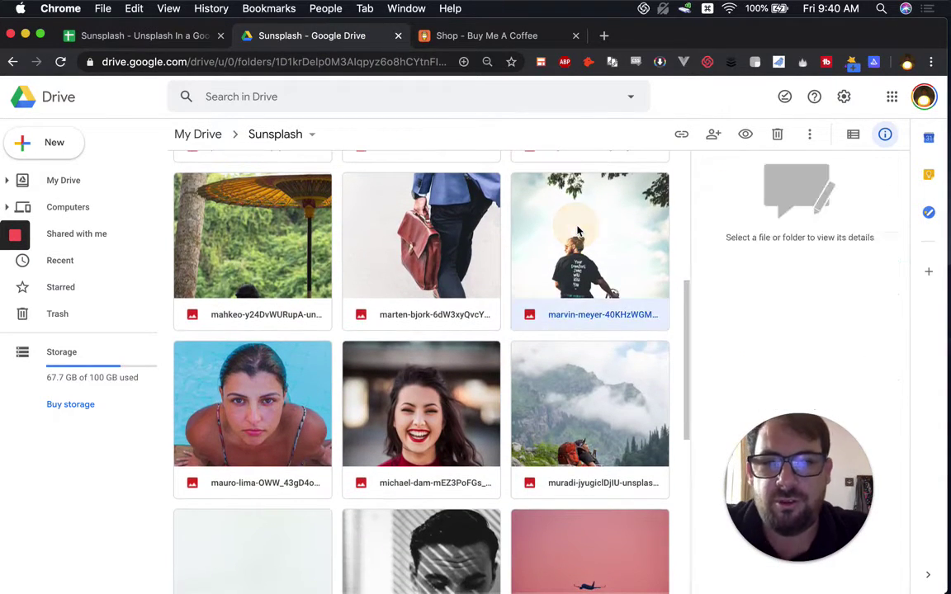
right_click(578, 235)
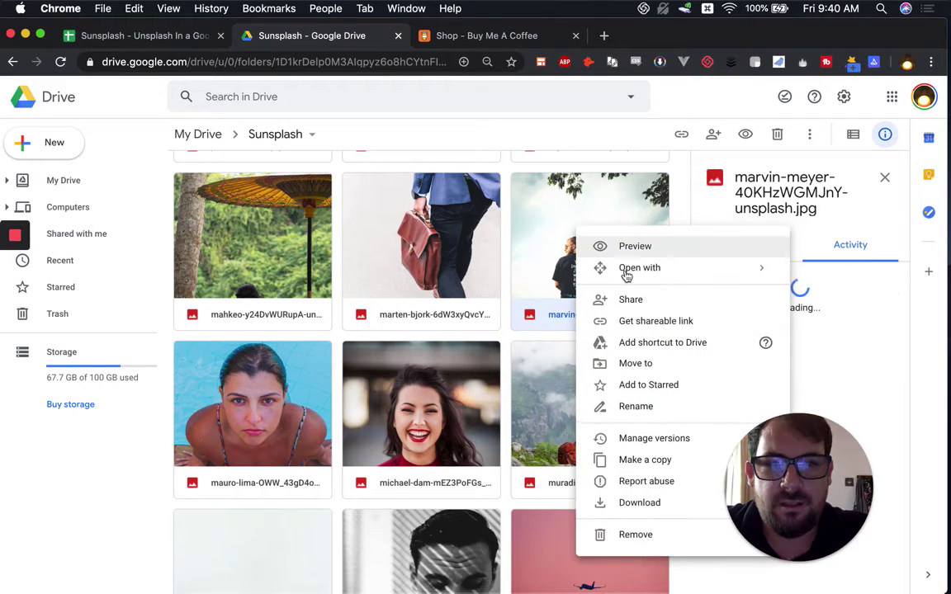
click(639, 324)
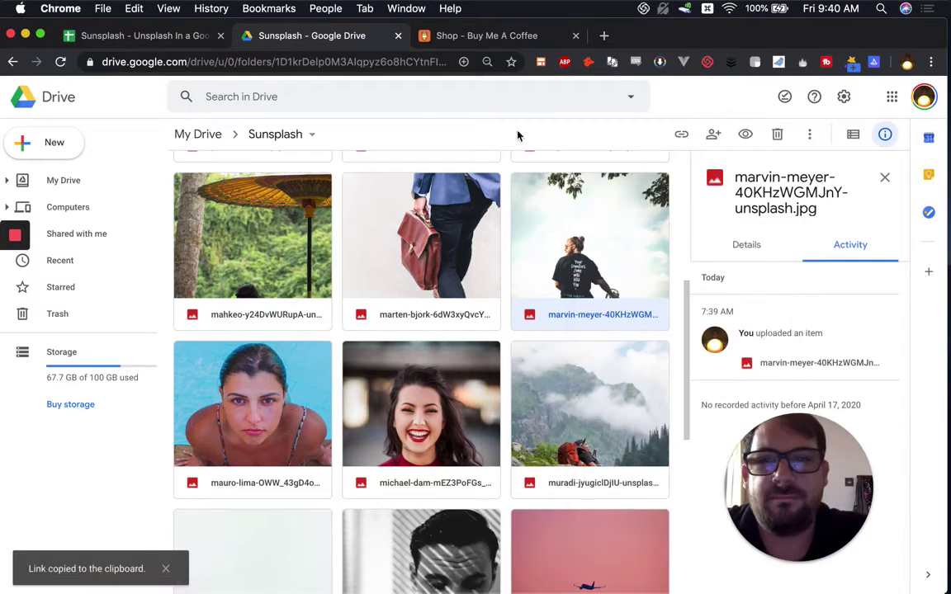
click(495, 35)
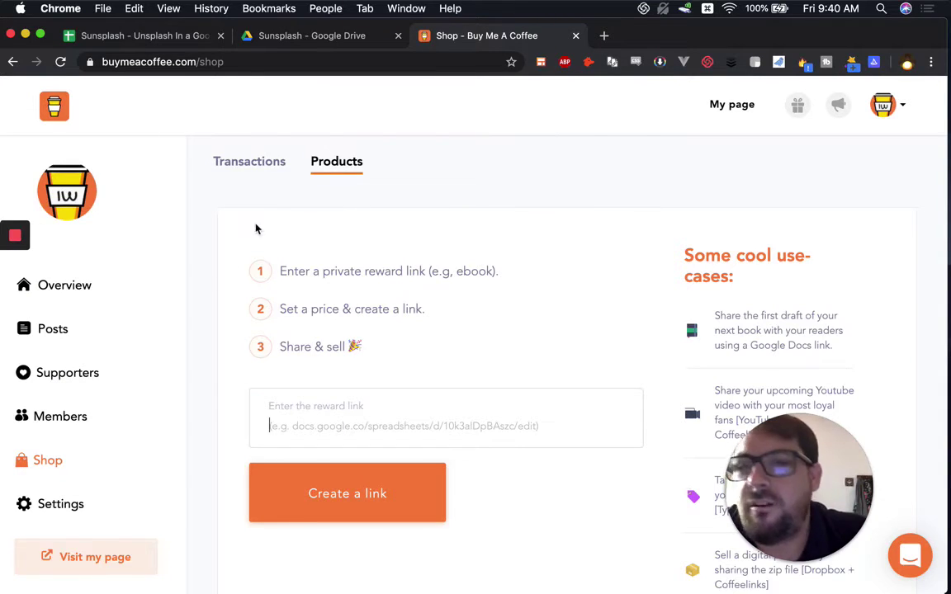
Step: Paste the Drive photo link as the reward, create a buy link, and set its slug to unsplashexam
scroll(371, 234, down, 3)
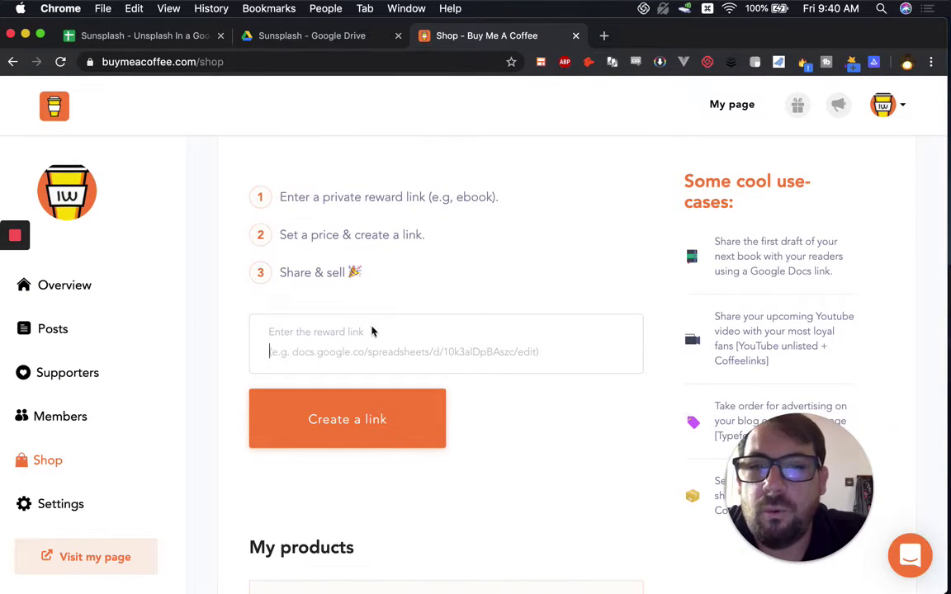
click(329, 339)
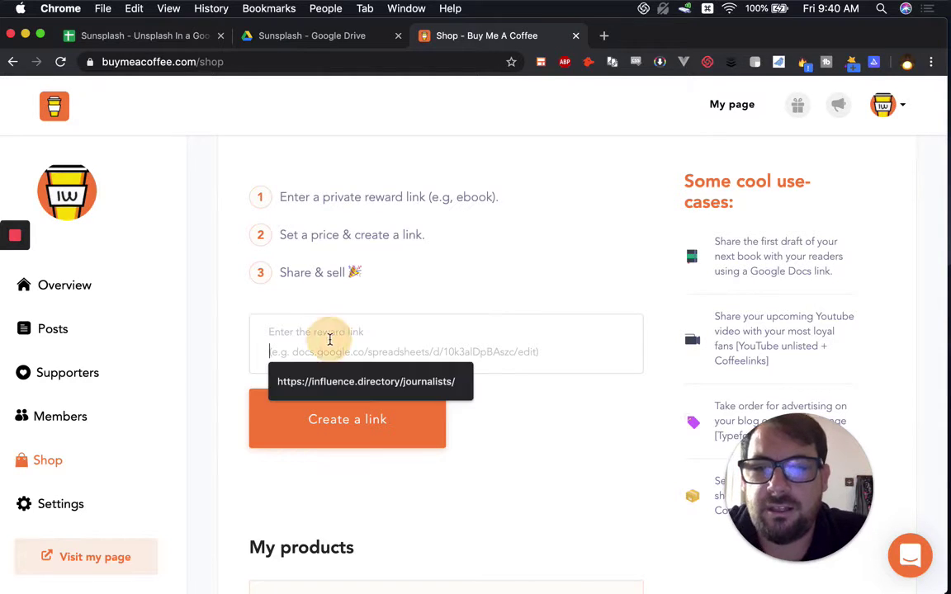
key(super+v)
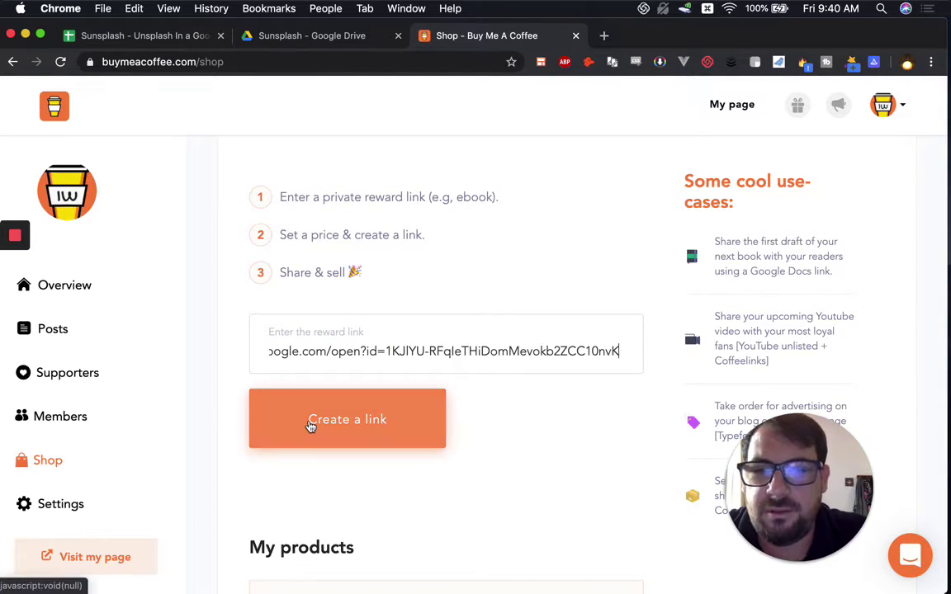
click(311, 422)
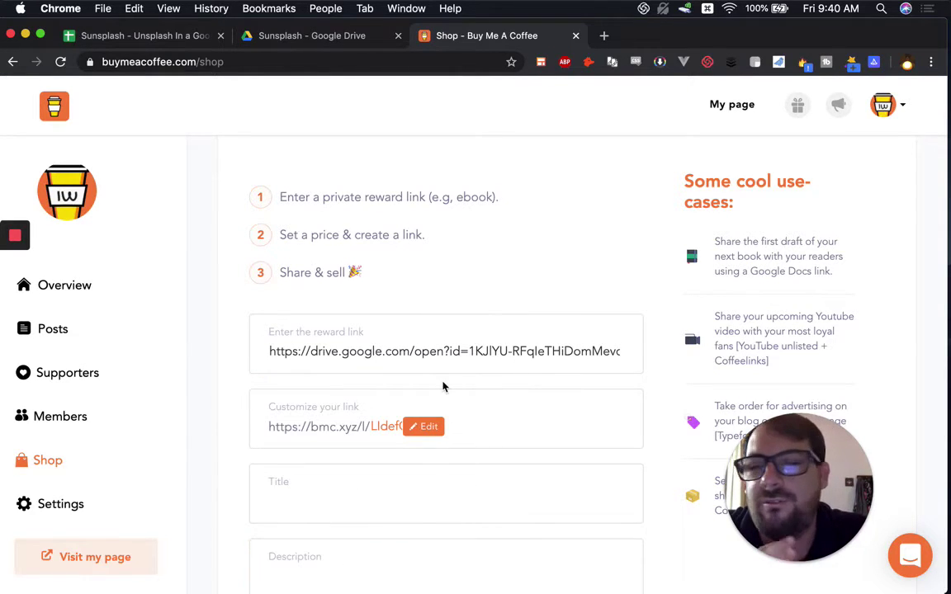
scroll(443, 387, down, 3)
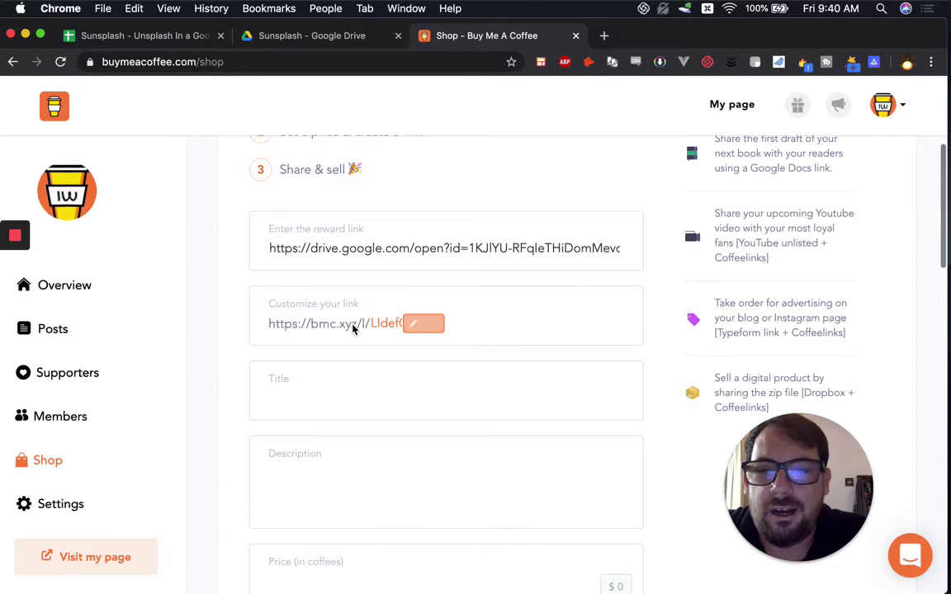
click(265, 323)
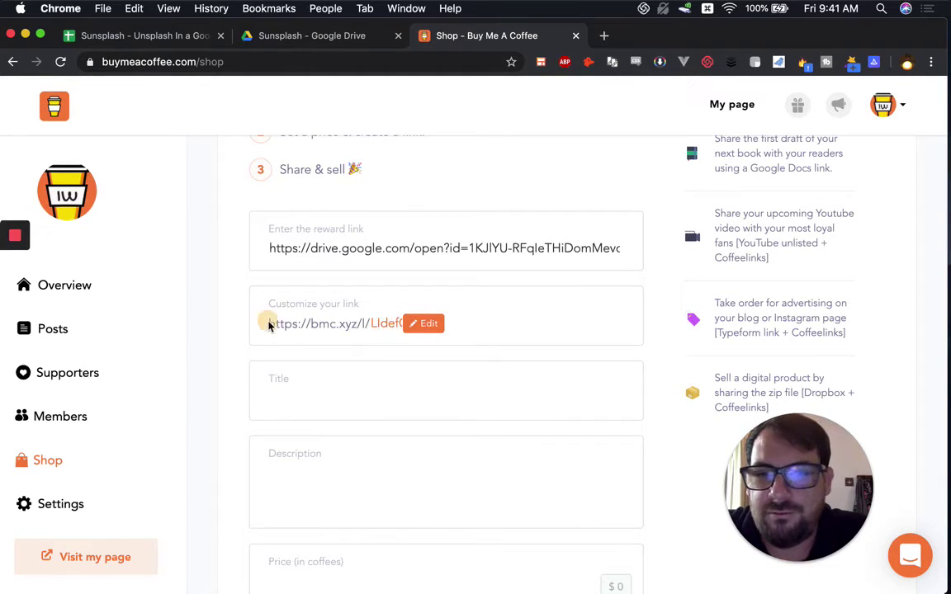
click(448, 340)
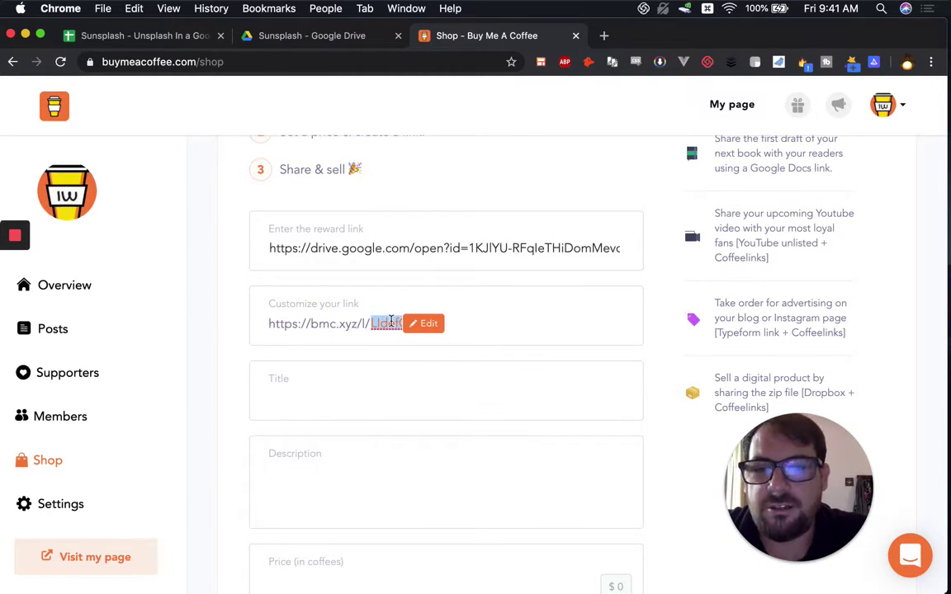
text(u)
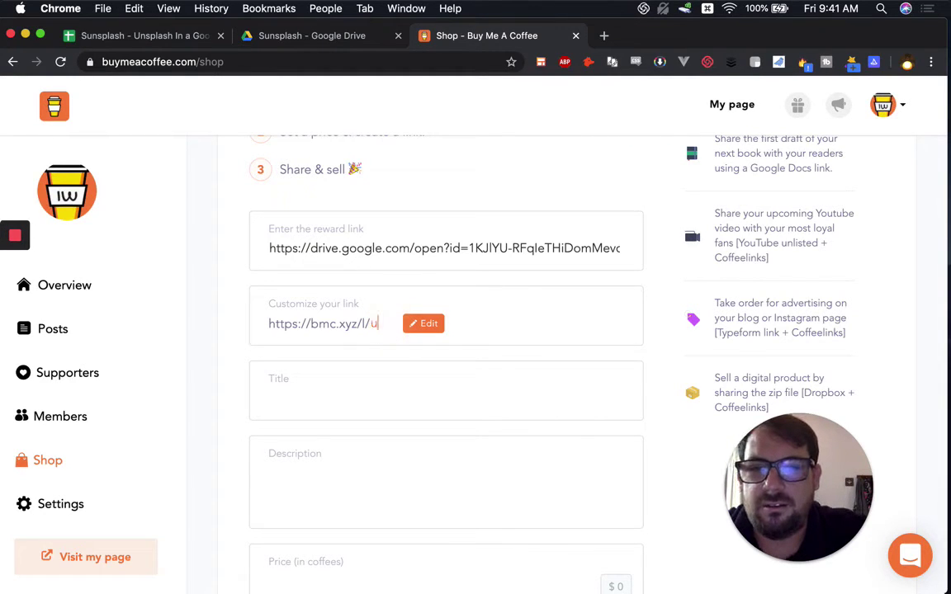
text(nsplashexam)
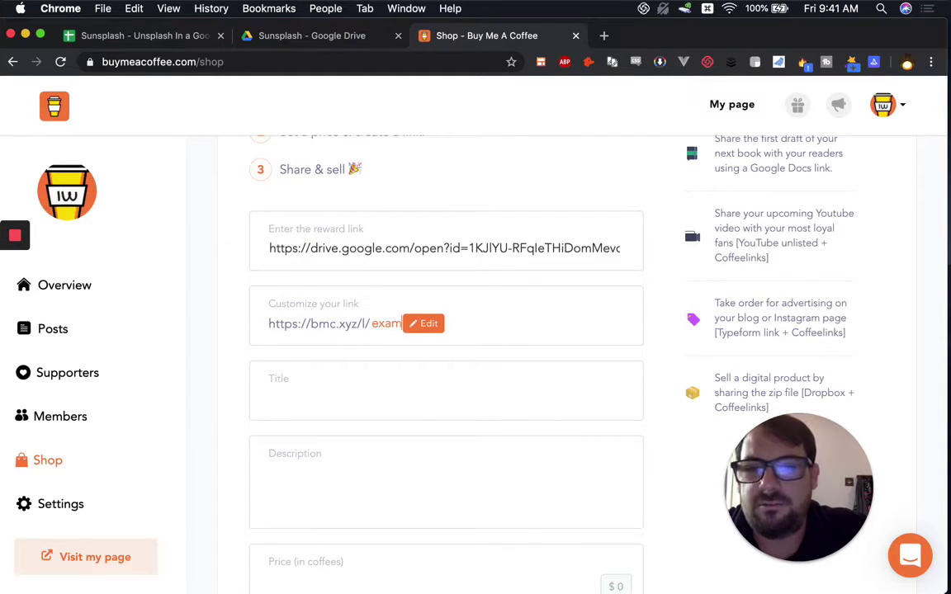
Step: Set the product price to 1 coffee
scroll(476, 351, down, 5)
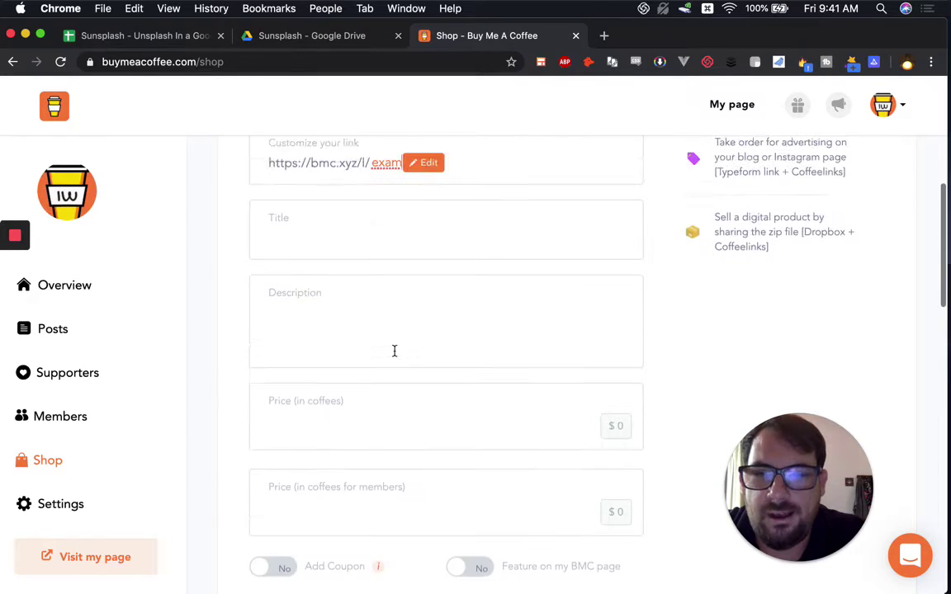
click(463, 532)
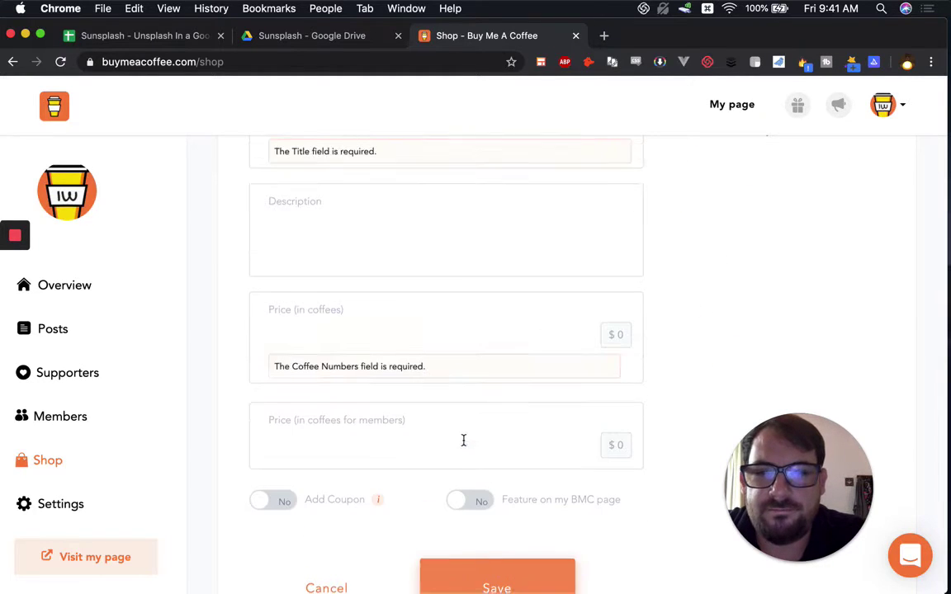
click(363, 327)
scroll(622, 331, down, 4)
click(617, 308)
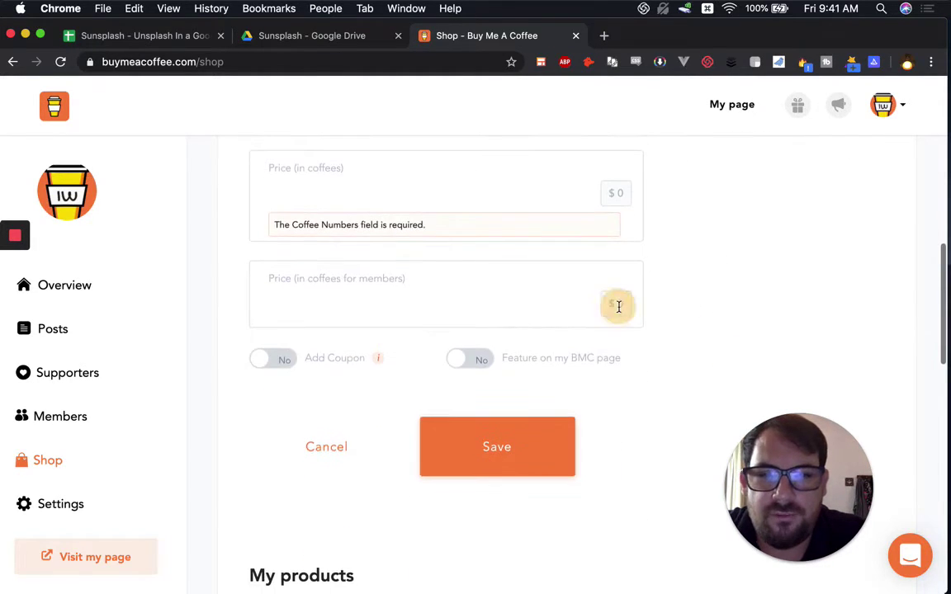
click(372, 216)
text(1)
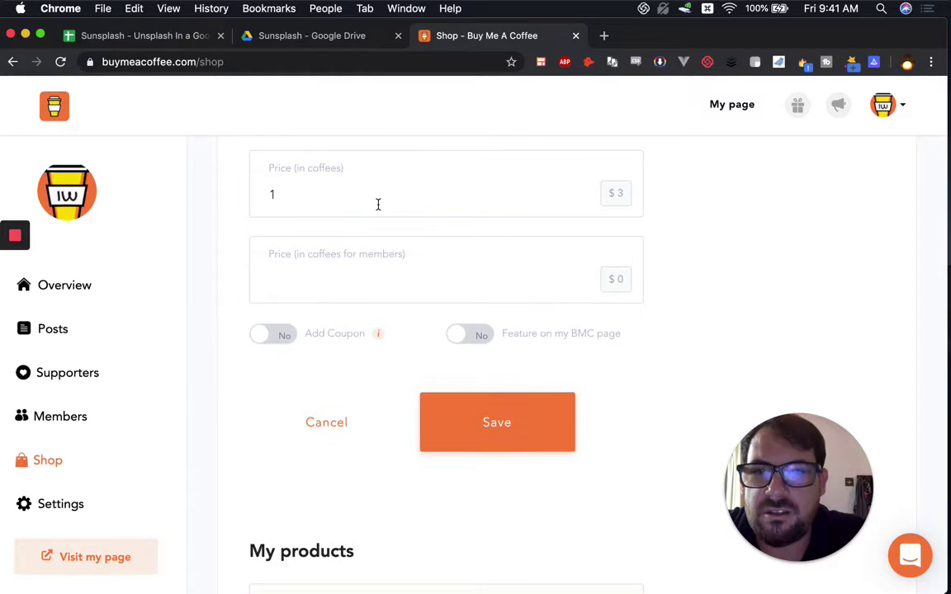
click(494, 413)
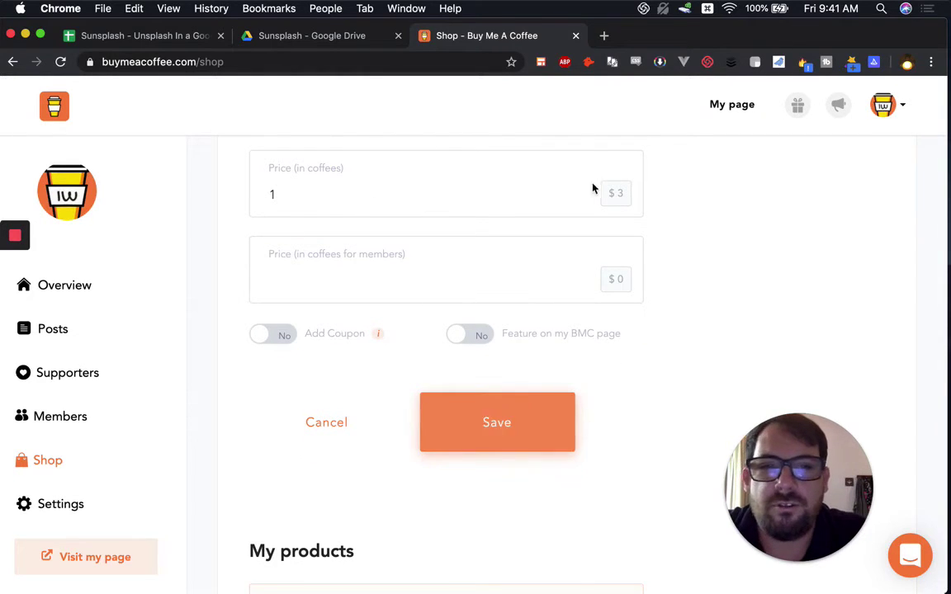
Step: Title the product 'sunsplash example' and save it
scroll(507, 304, up, 5)
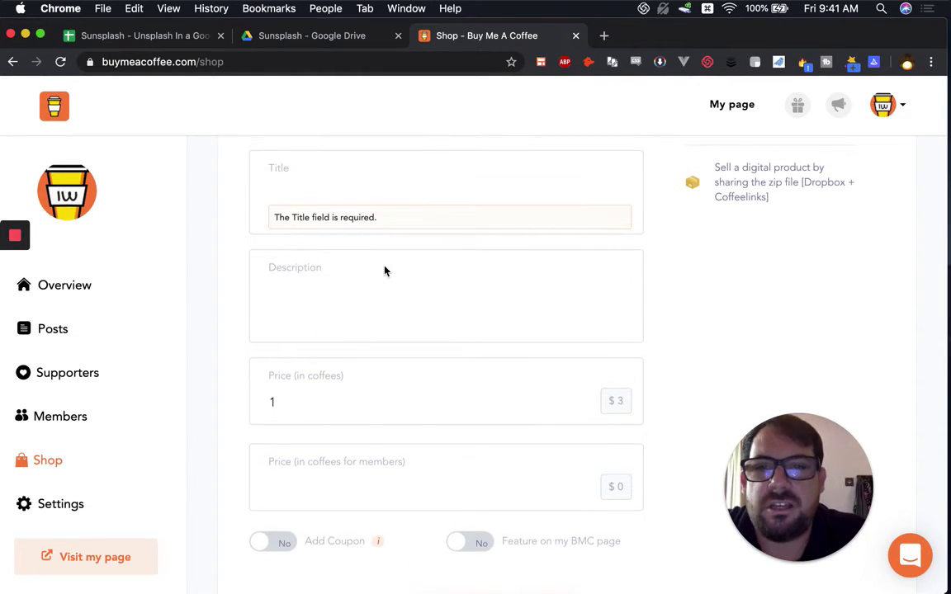
click(327, 193)
text(sunsp)
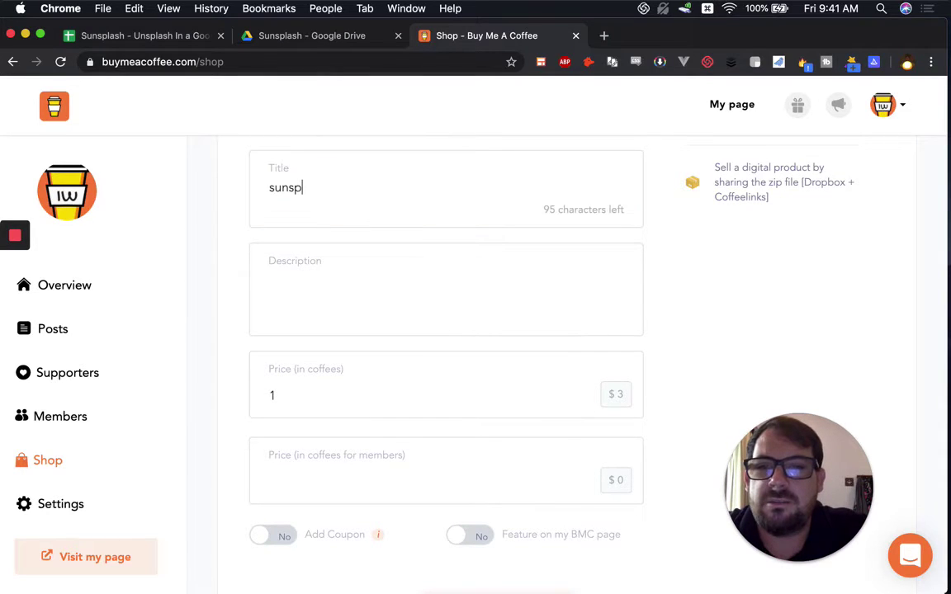
text(lash example)
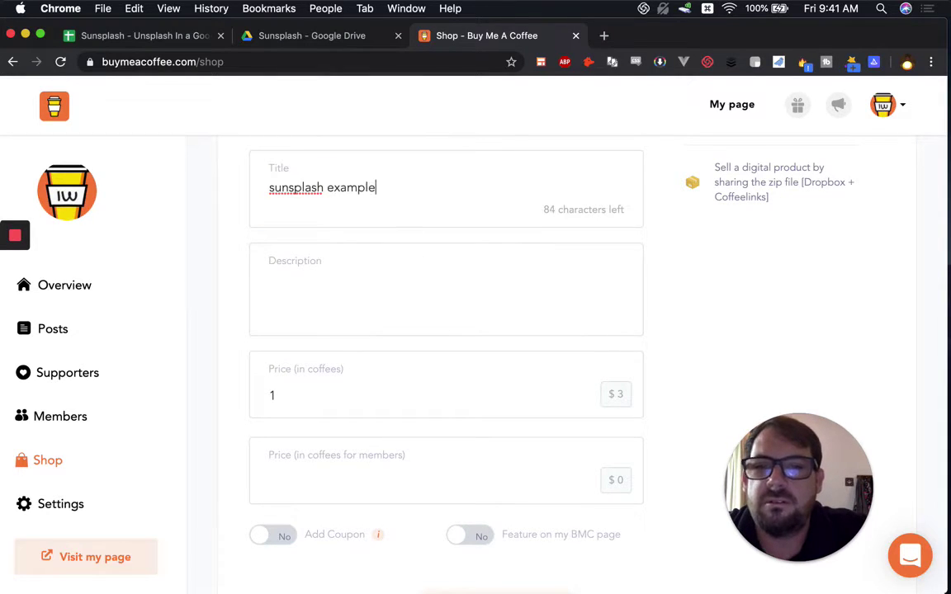
scroll(390, 219, down, 5)
click(460, 482)
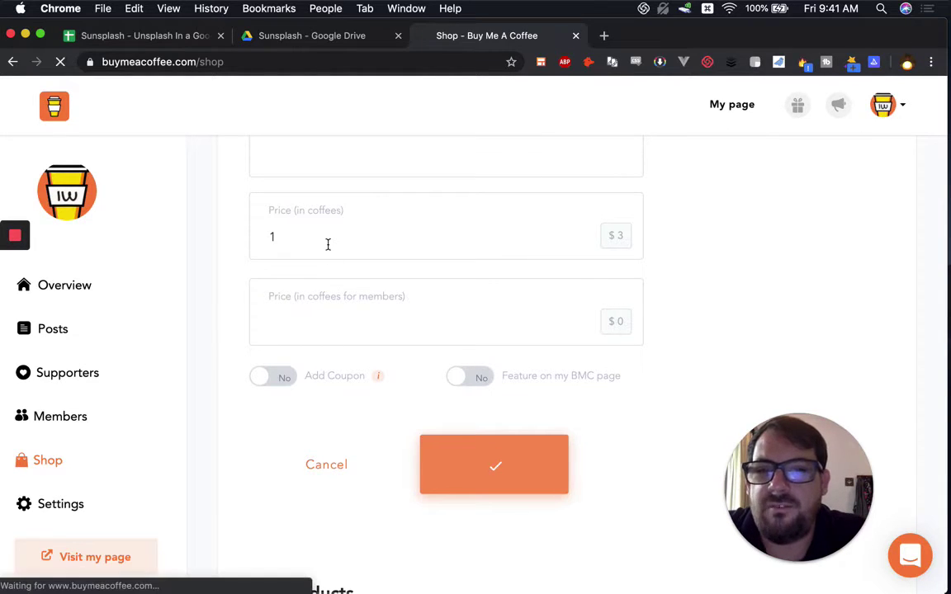
Step: Copy the 'sunsplash example' buy link from the My products list
scroll(412, 246, up, 5)
scroll(411, 245, up, 3)
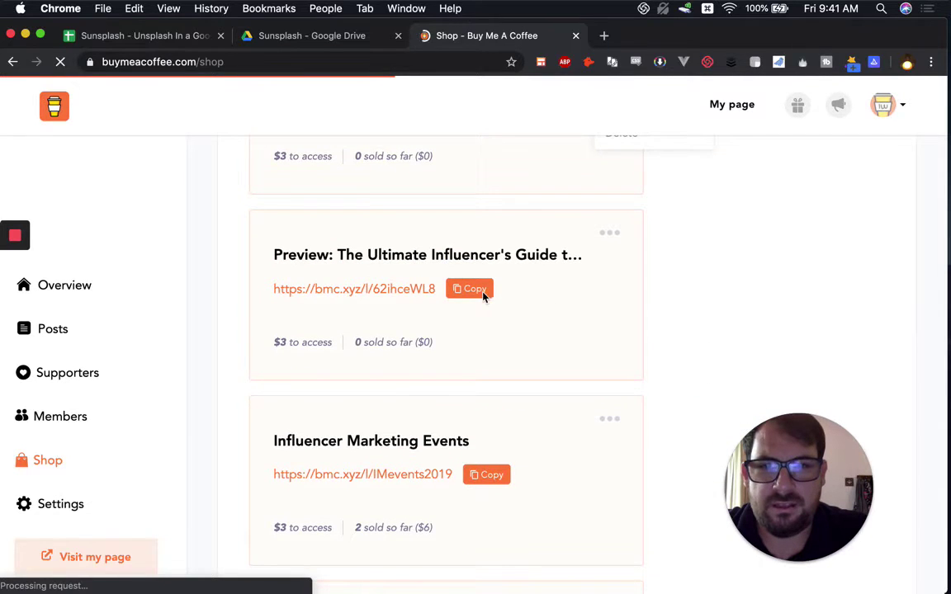
click(484, 295)
scroll(484, 297, down, 5)
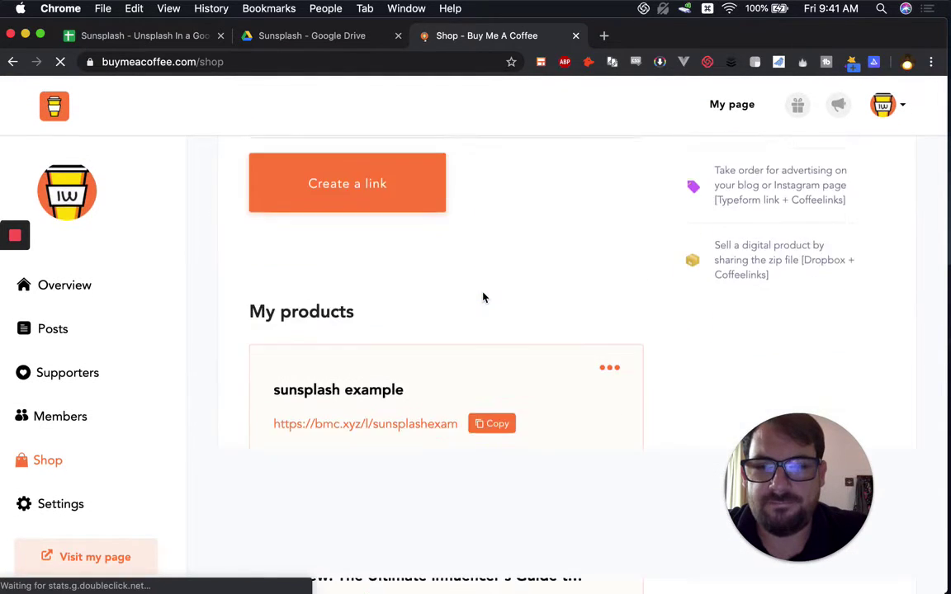
click(492, 368)
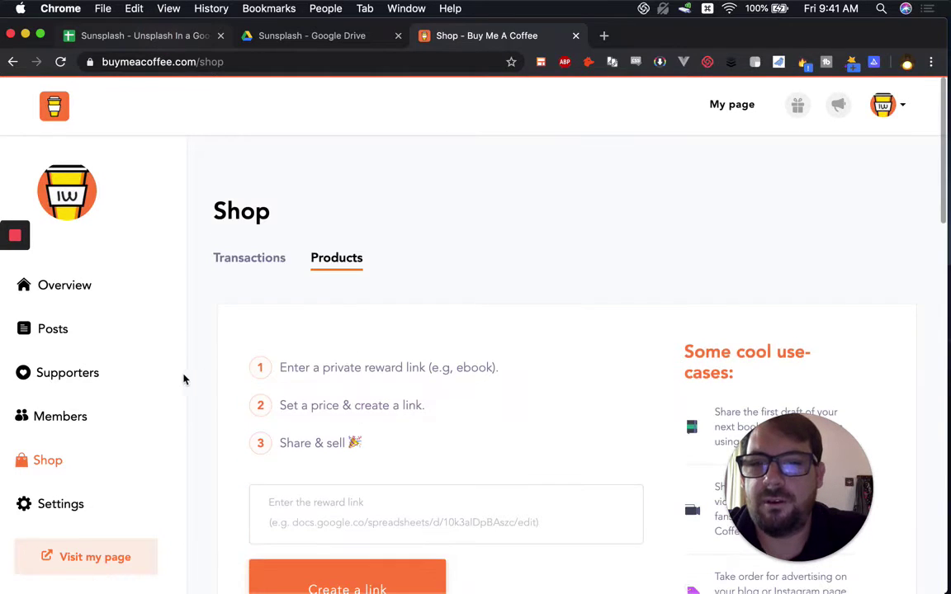
click(178, 37)
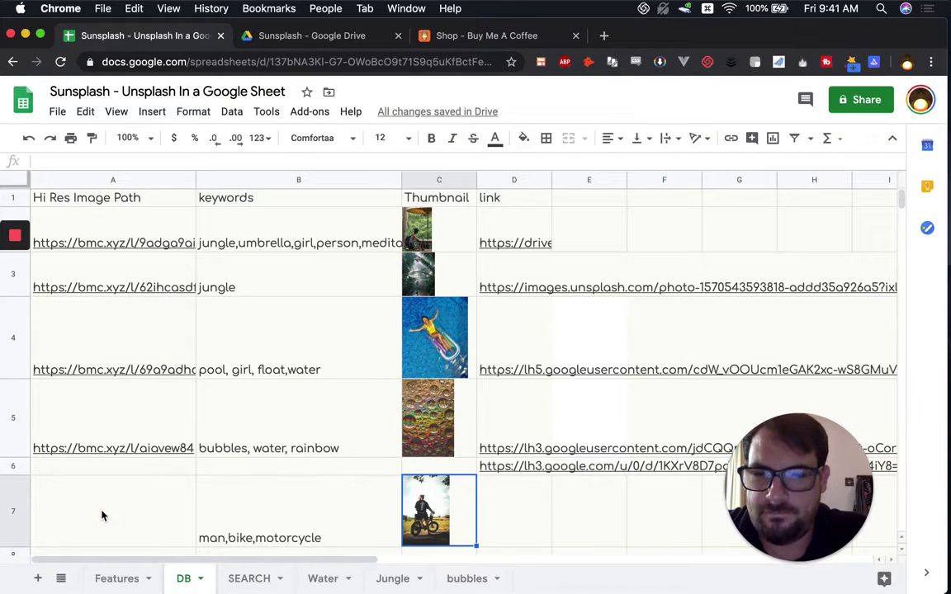
Step: Paste the sunsplash example buy link into cell A7 of the DB sheet
click(102, 516)
key(super+v)
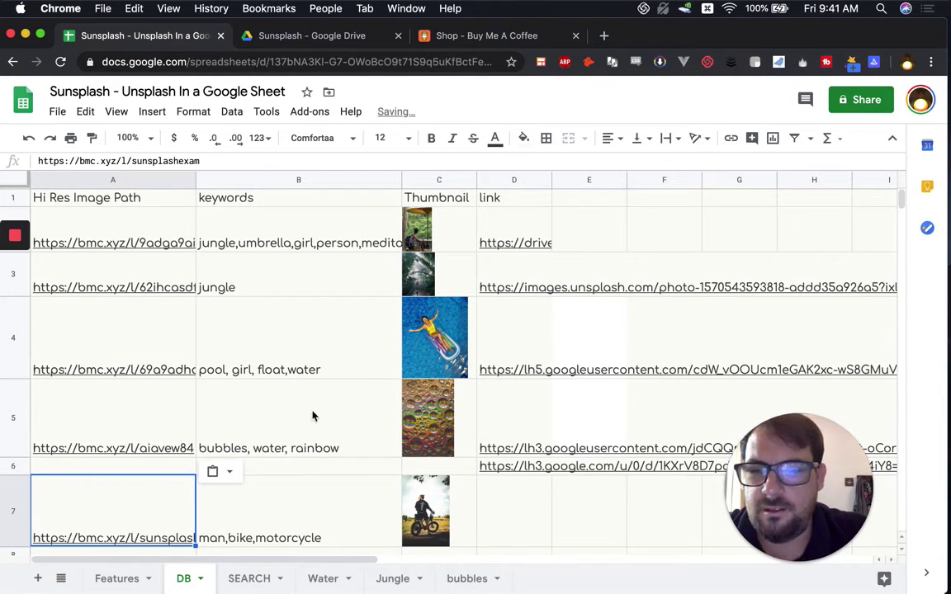
scroll(312, 416, down, 2)
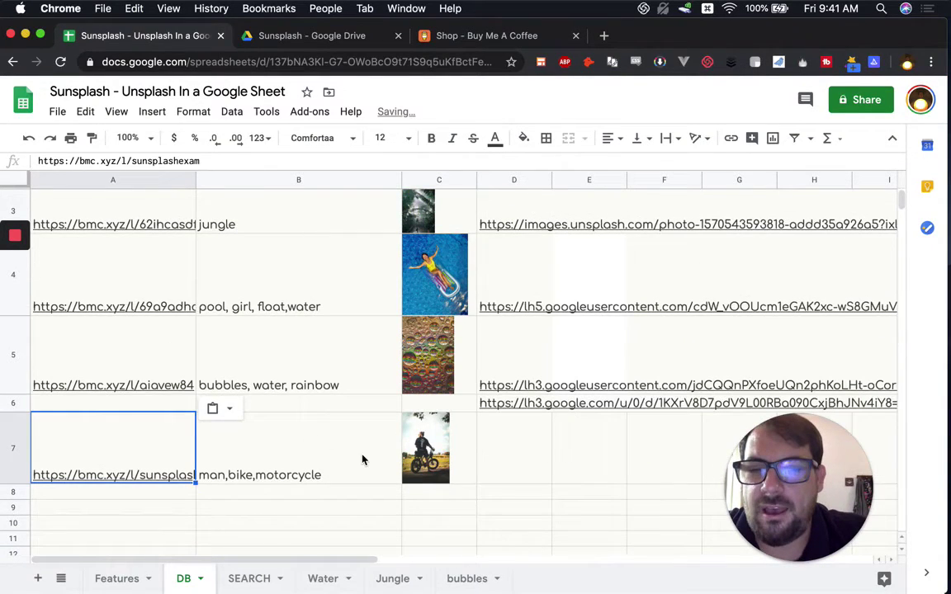
scroll(363, 459, down, 1)
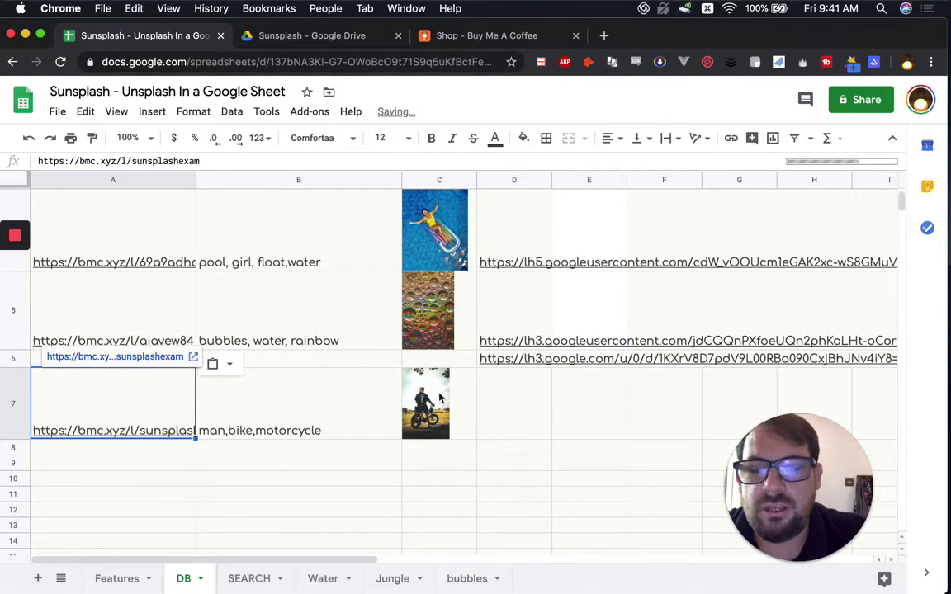
Step: Check the motorcycle row's thumbnail in C7 and keywords in B7
click(459, 408)
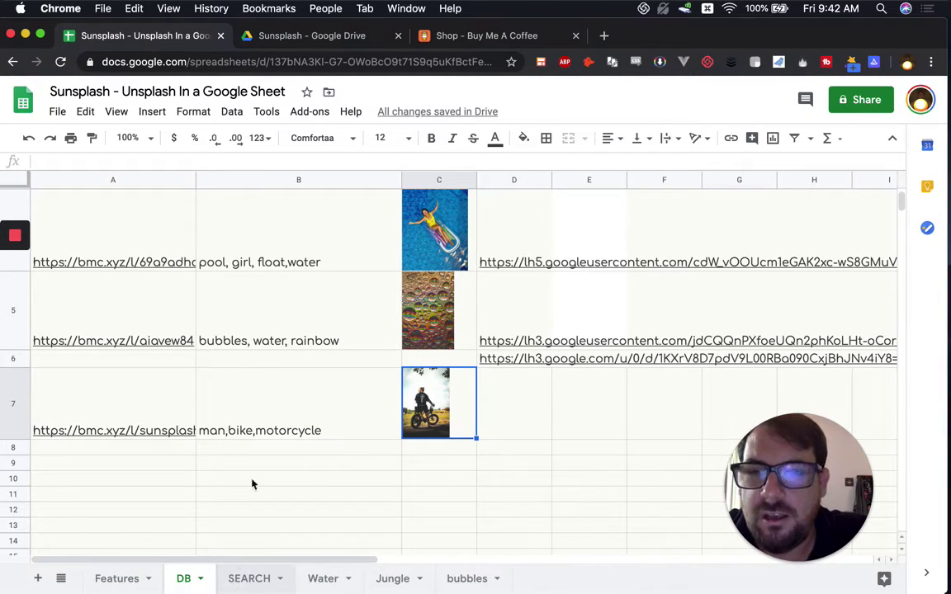
scroll(335, 271, up, 3)
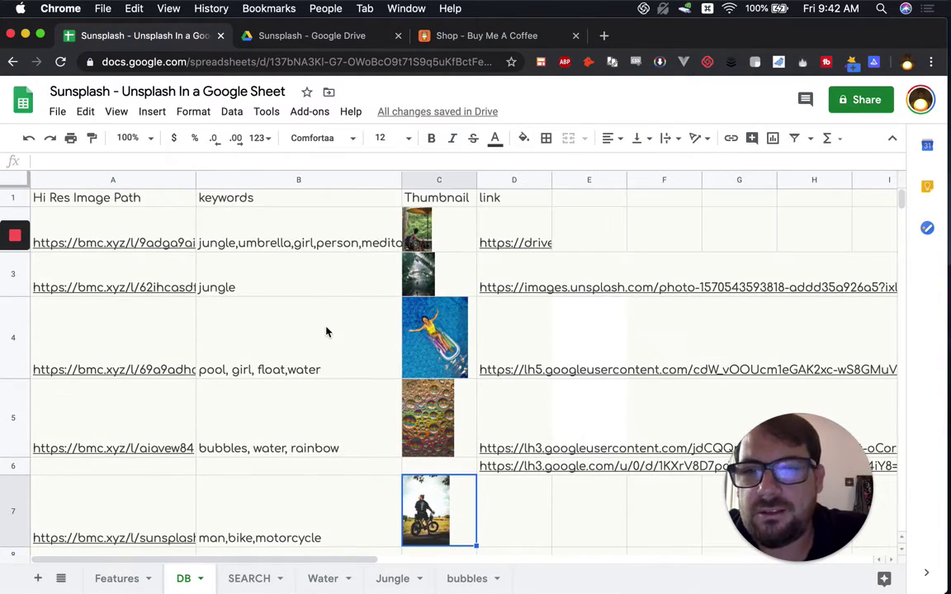
scroll(326, 332, down, 3)
click(235, 312)
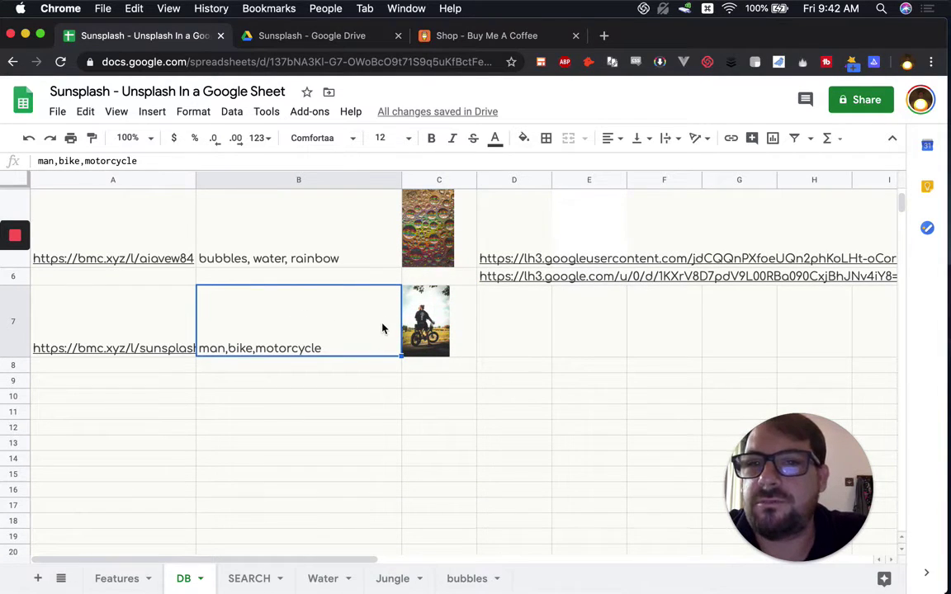
scroll(382, 328, up, 3)
scroll(369, 374, down, 1)
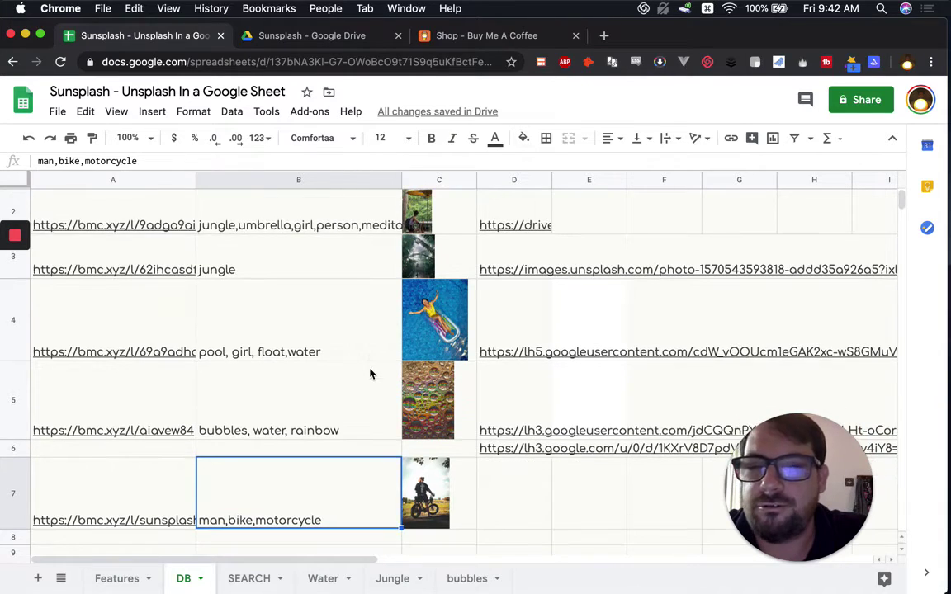
scroll(371, 337, down, 3)
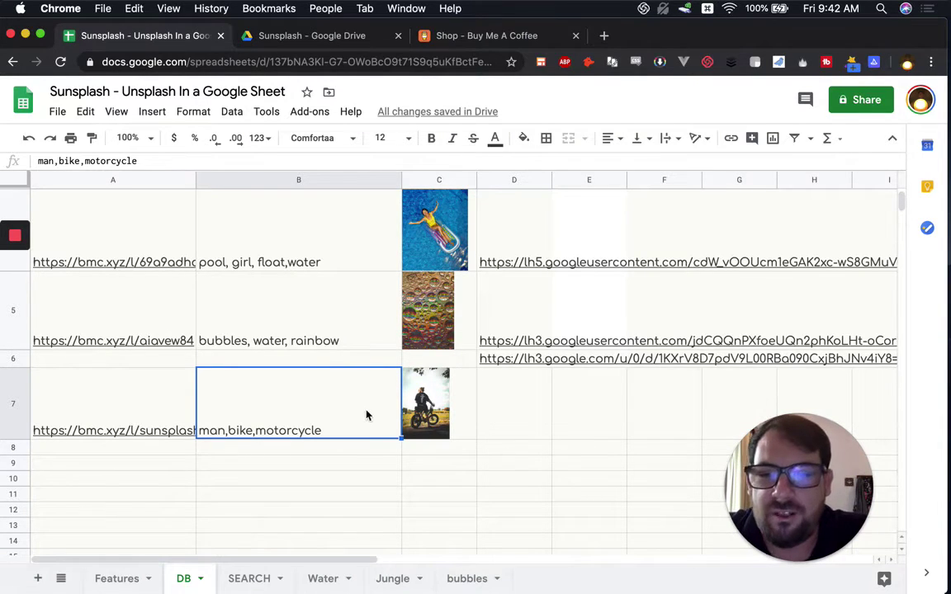
scroll(299, 275, up, 3)
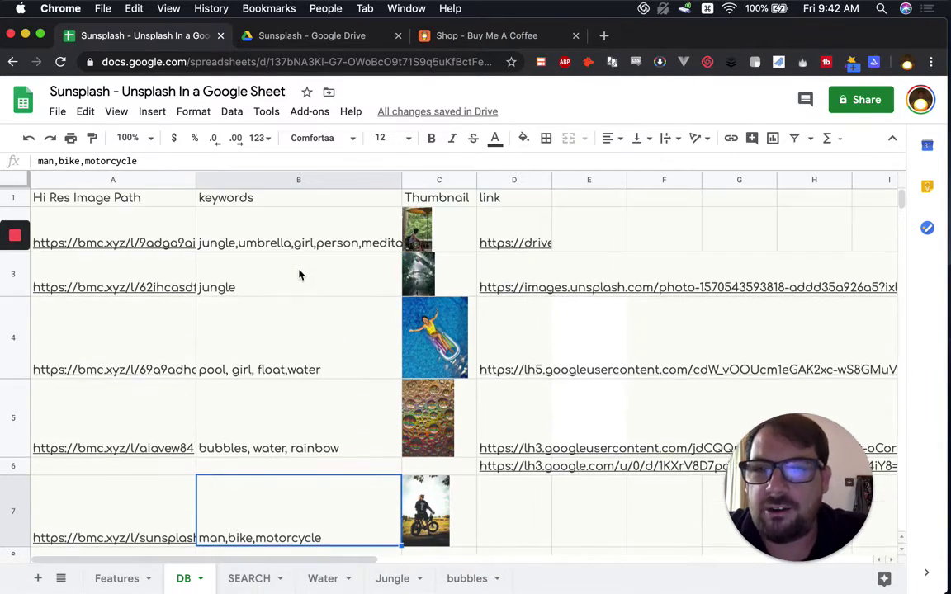
scroll(292, 407, down, 2)
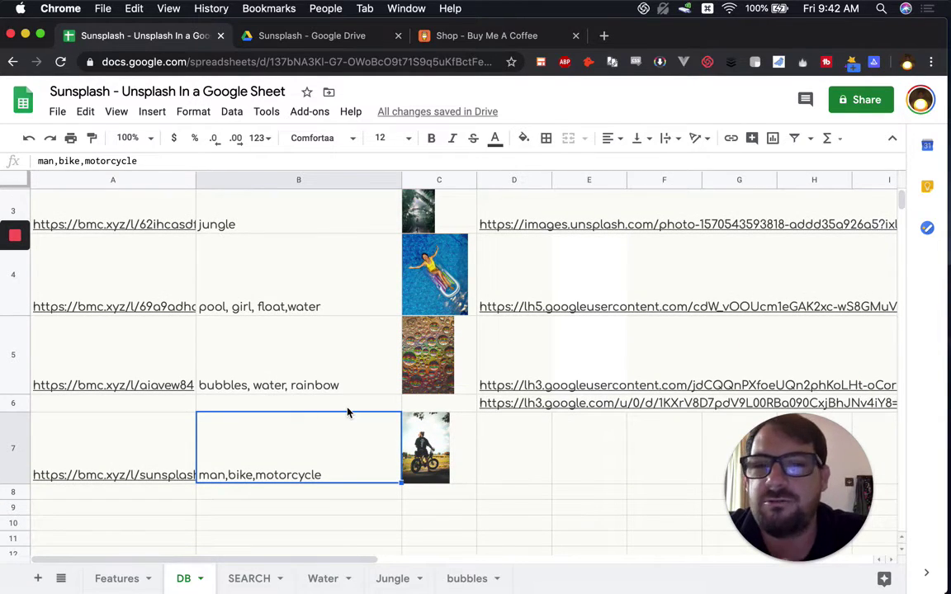
Step: On the SEARCH sheet, select the Link to Buy and Image headers, then search cell B5
click(238, 583)
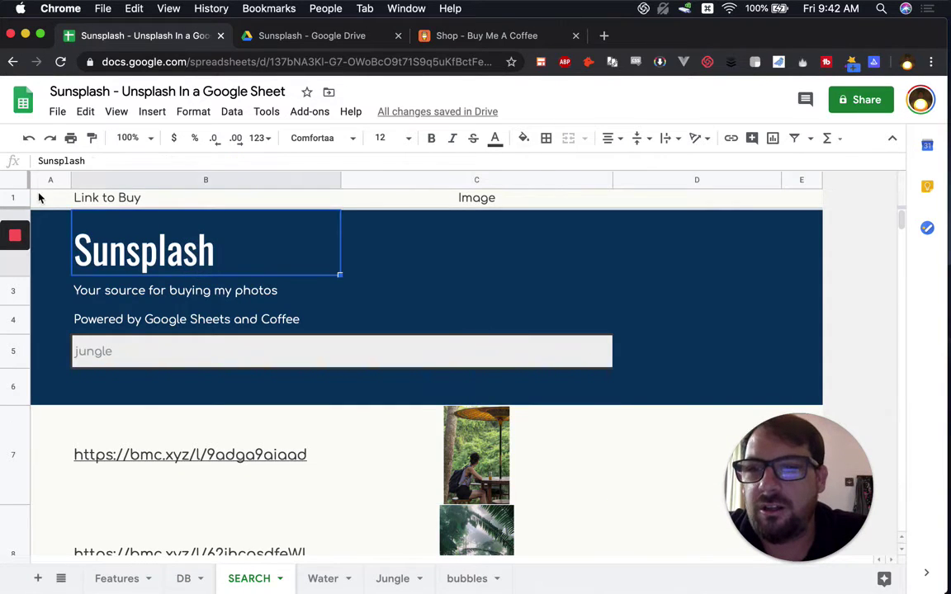
drag(325, 195, 463, 208)
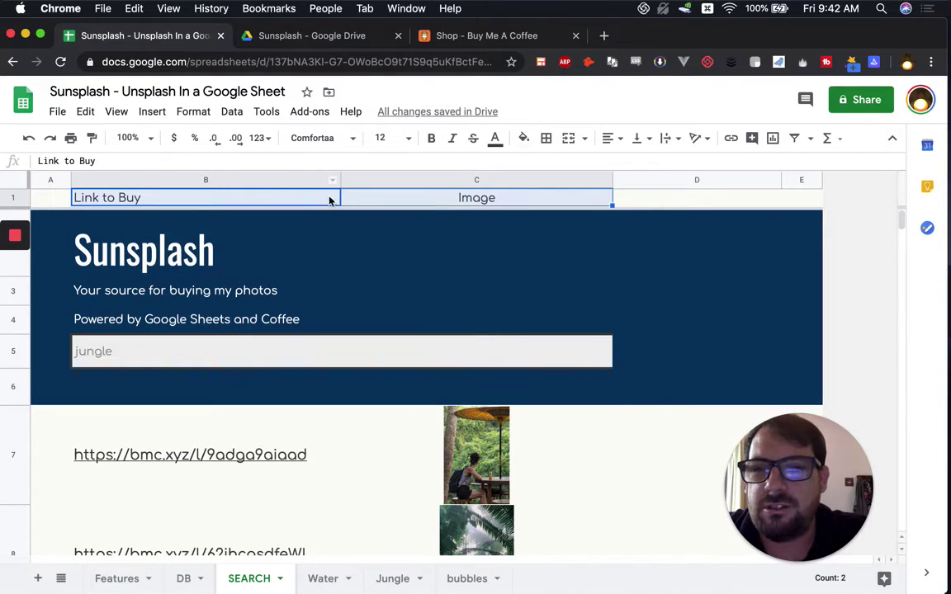
scroll(261, 259, down, 5)
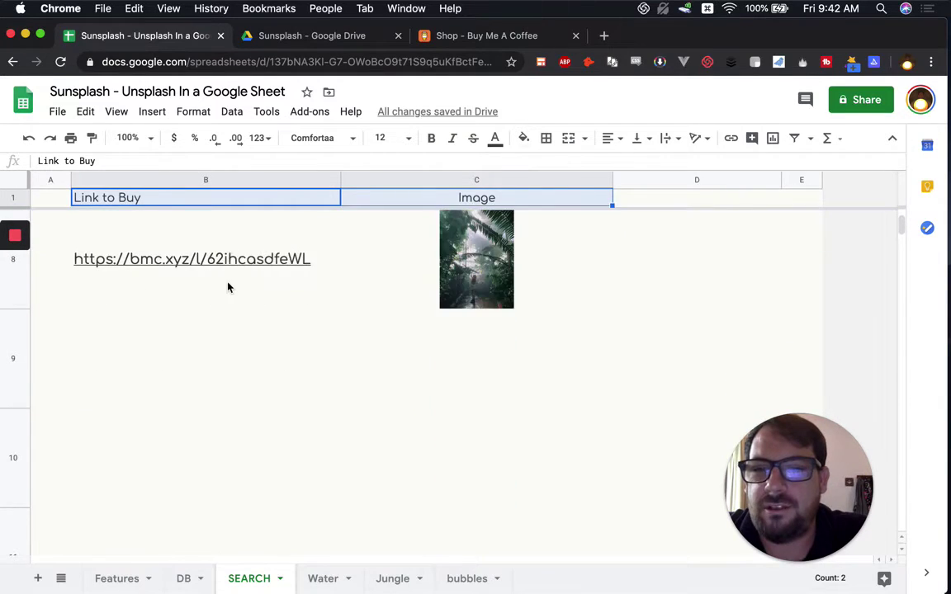
scroll(227, 286, up, 5)
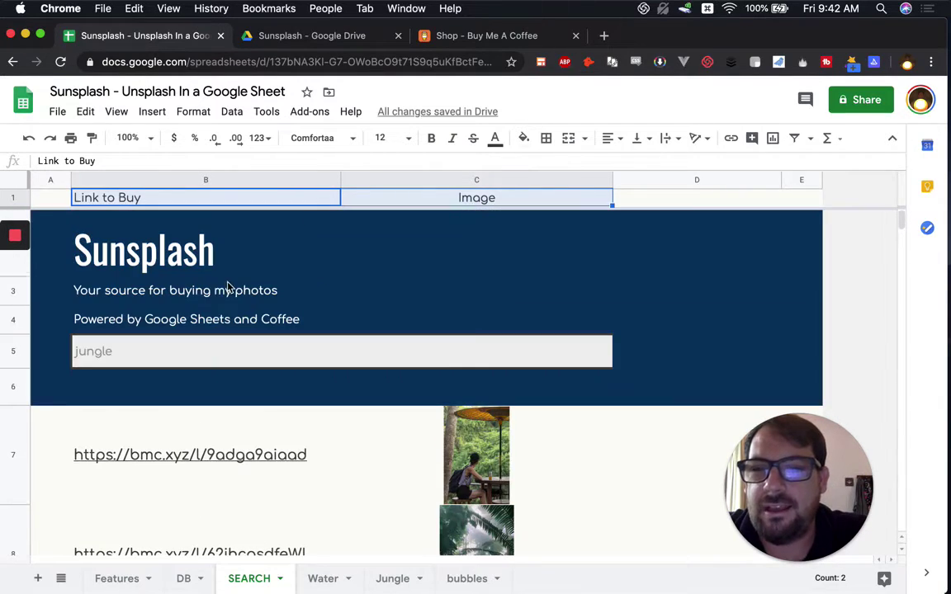
click(87, 362)
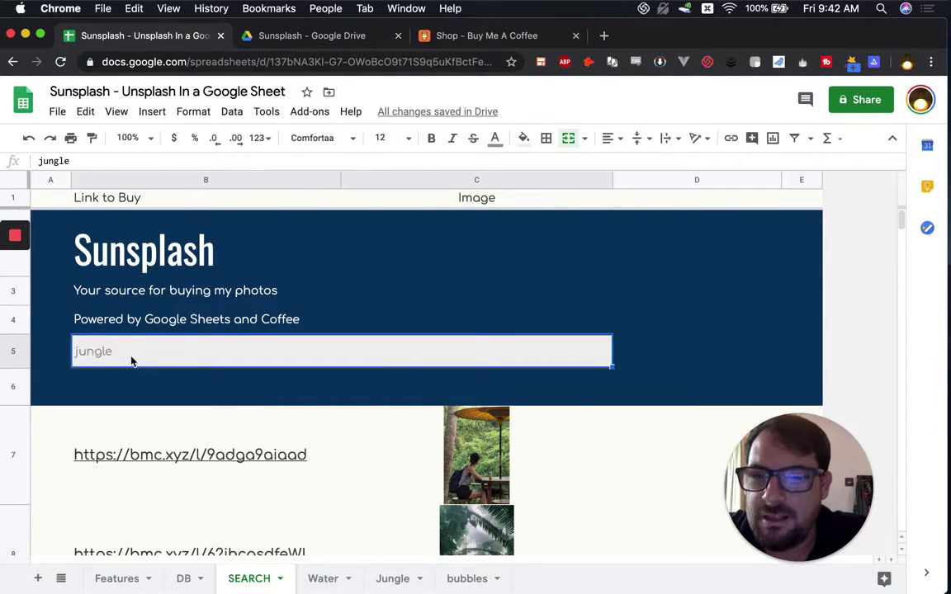
scroll(123, 346, down, 1)
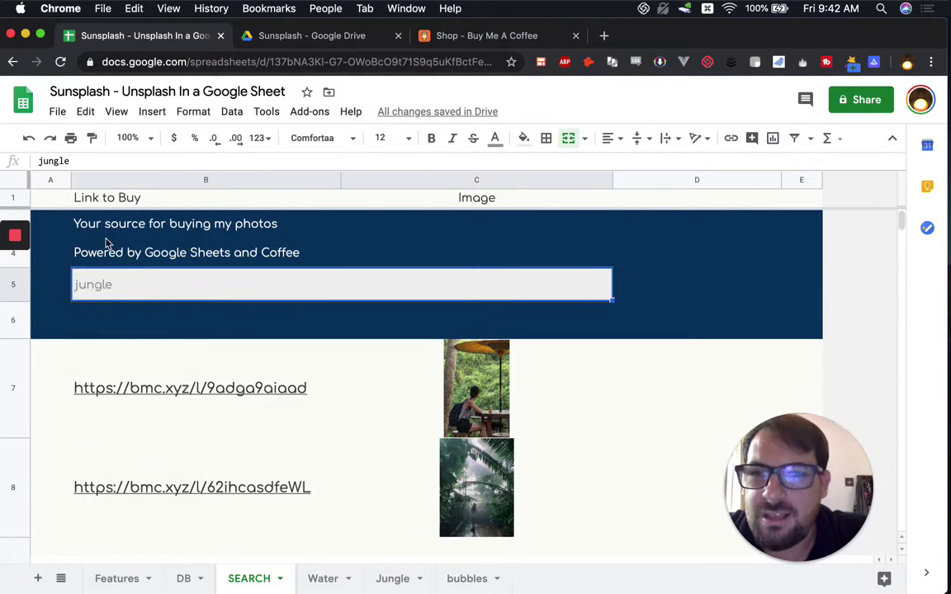
click(93, 274)
click(92, 291)
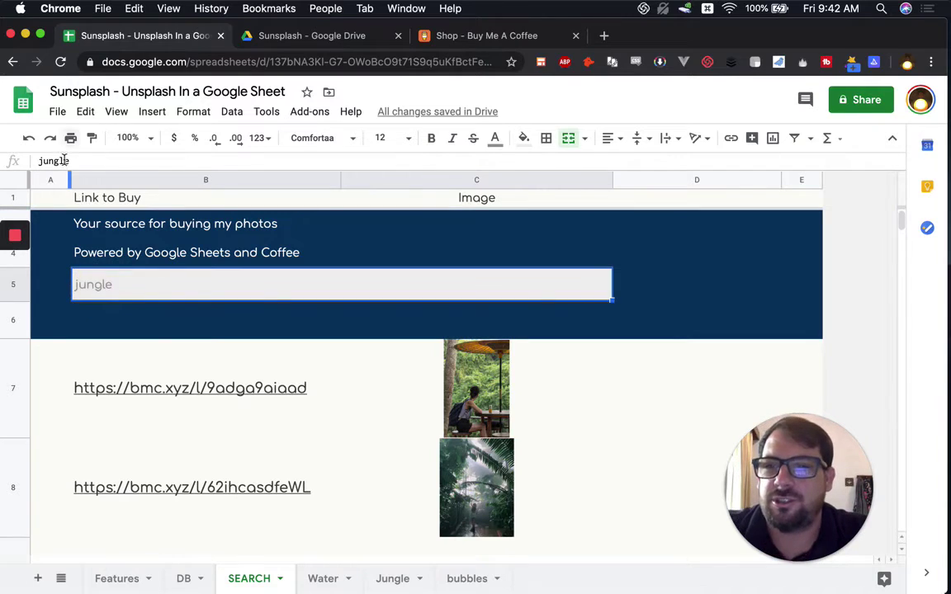
Step: Replace the search term jungle in B5 with bike
click(93, 160)
double_click(60, 159)
click(114, 257)
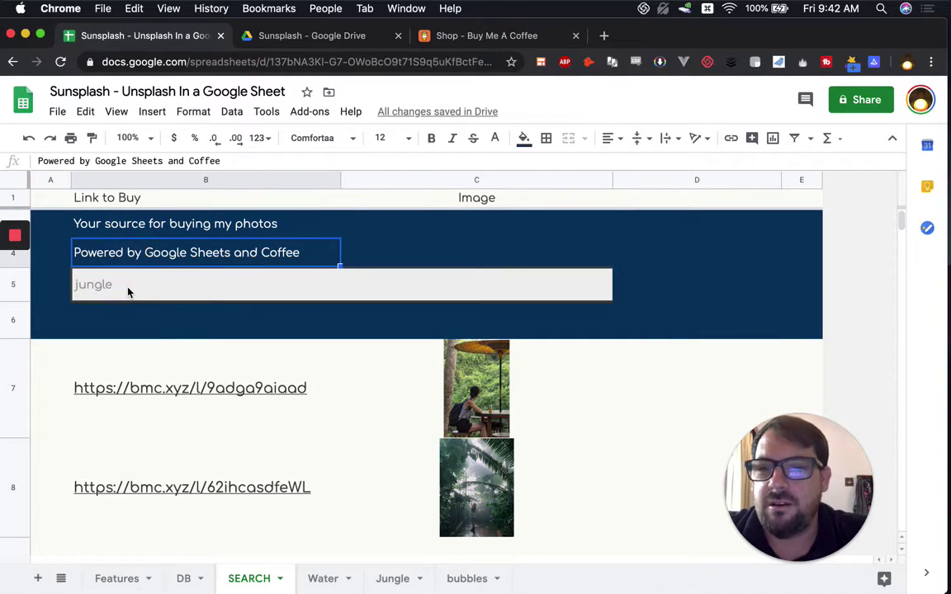
key(Down)
text(bike)
key(Return)
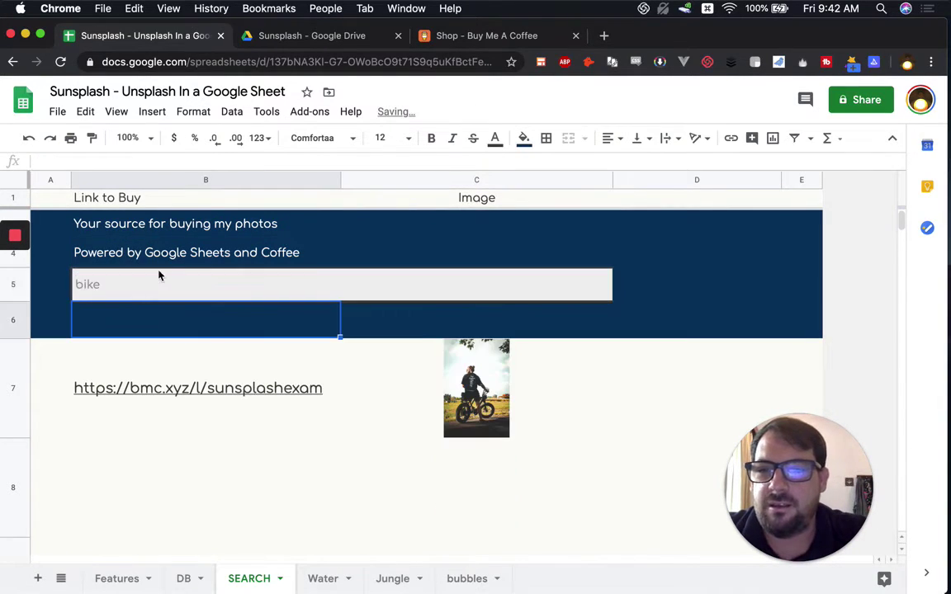
Step: Clear B5 and enter the placeholder text 'Enter Your Keyword'
click(164, 296)
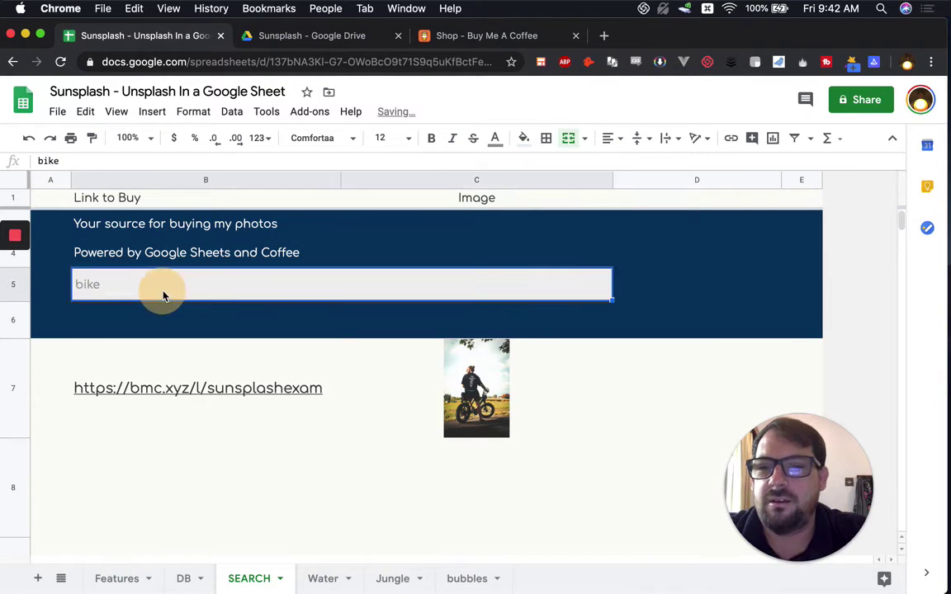
key(Delete)
click(142, 286)
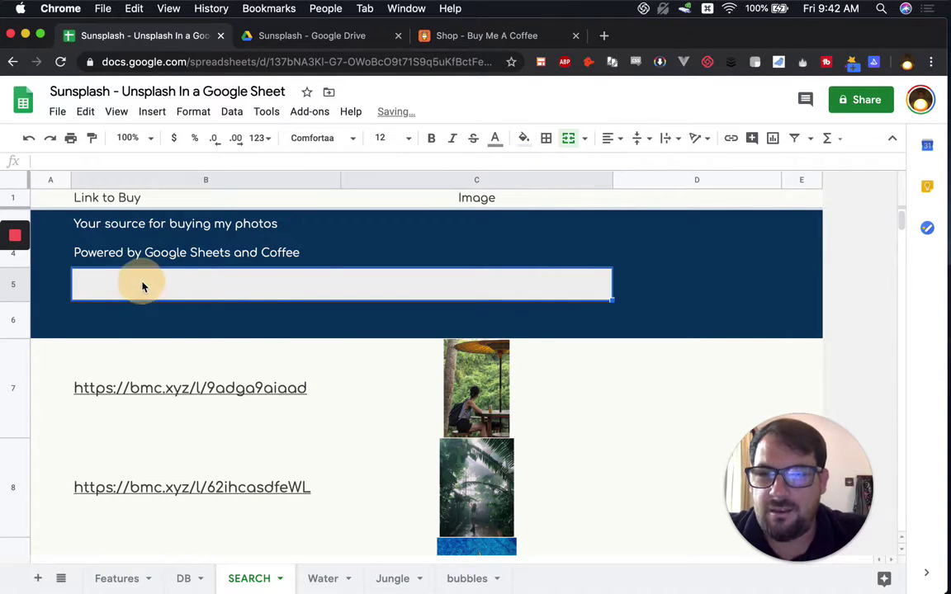
text(Enter Your )
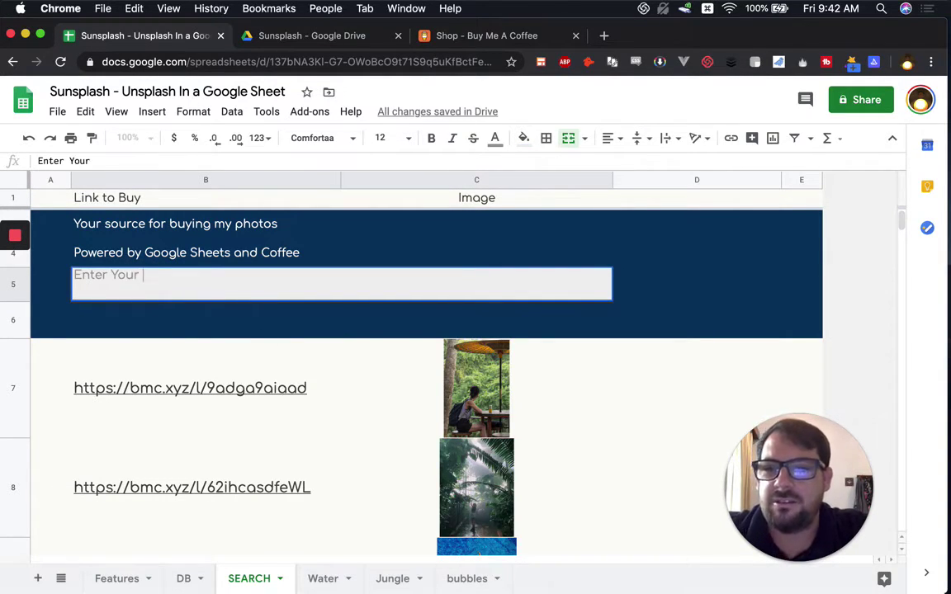
text(Key)
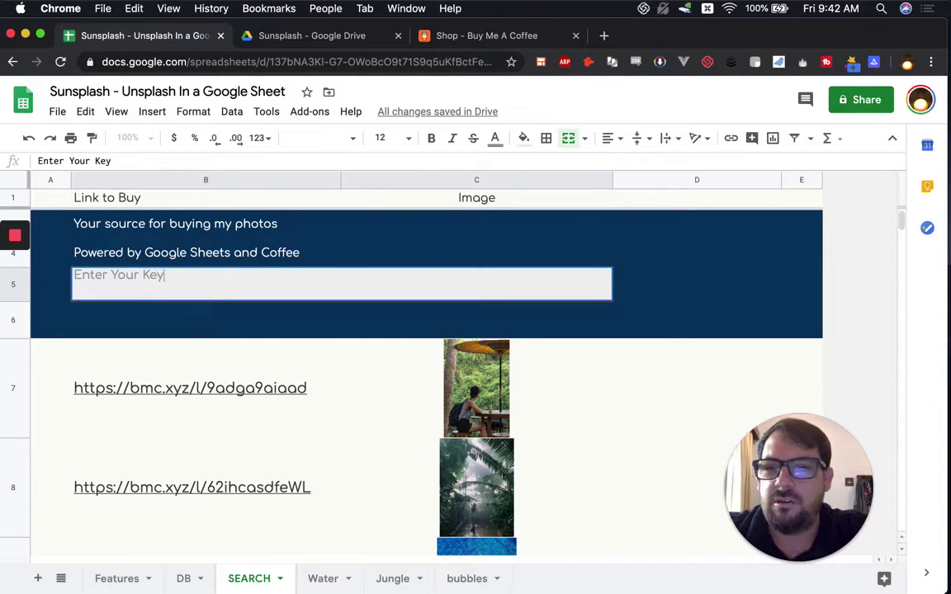
text(word)
key(Return)
click(167, 378)
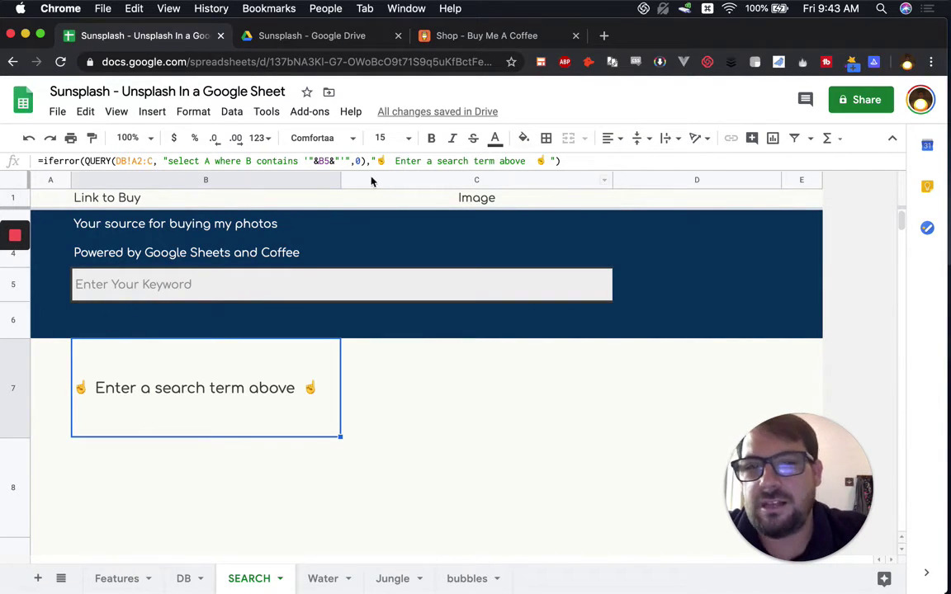
Step: Strip the iferror wrapper and fallback message from B7's formula, leaving a bare QUERY
click(560, 161)
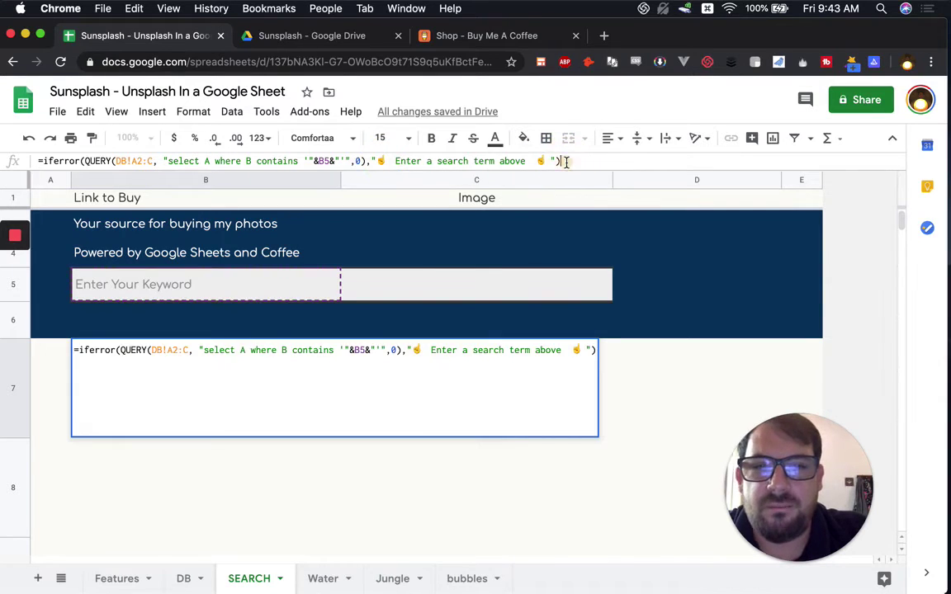
drag(397, 169, 372, 161)
key(BackSpace)
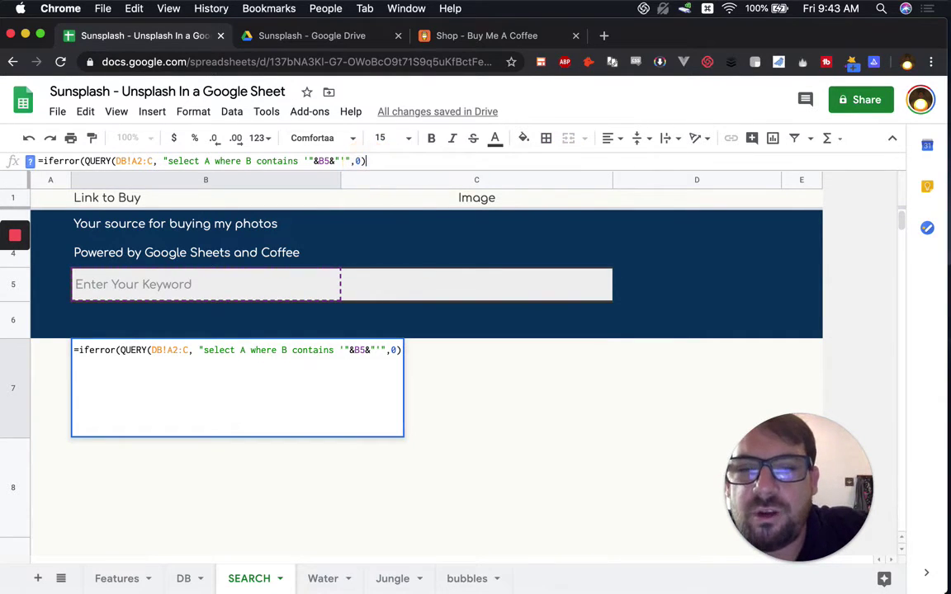
drag(82, 161, 34, 158)
key(BackSpace)
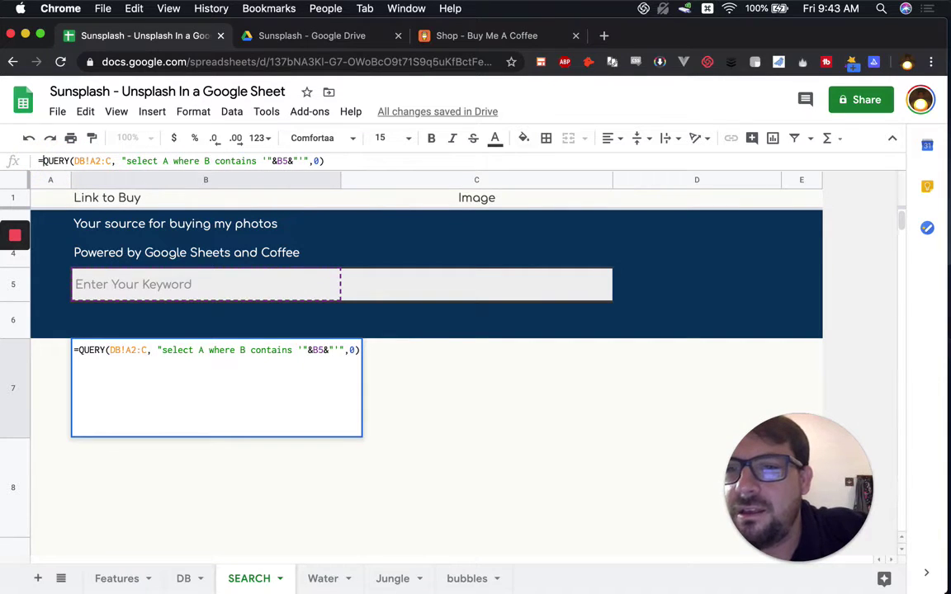
key(Return)
click(213, 387)
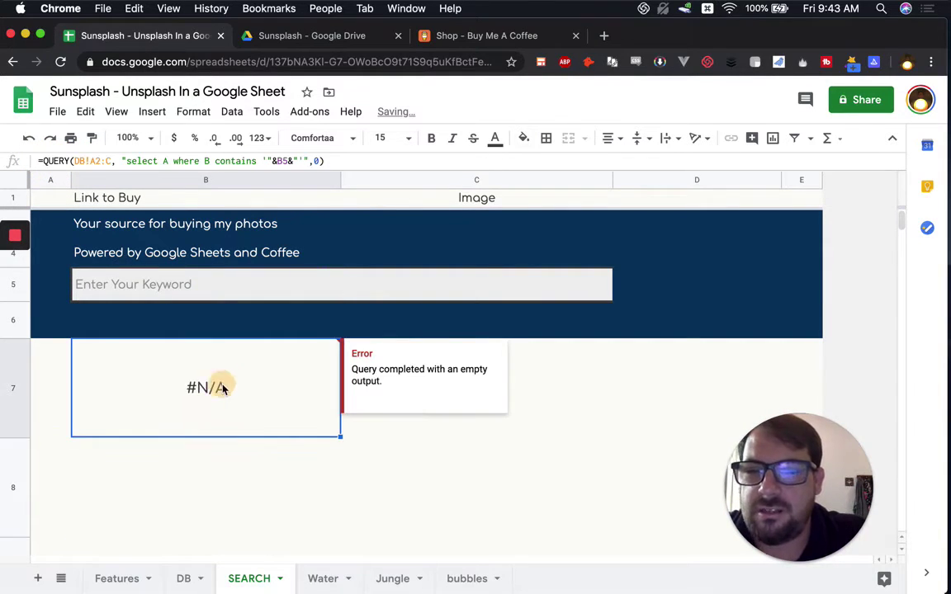
Step: Search for 'jungle' in B5 and inspect the resulting link in B7 and image in C7
click(136, 289)
text(jungle)
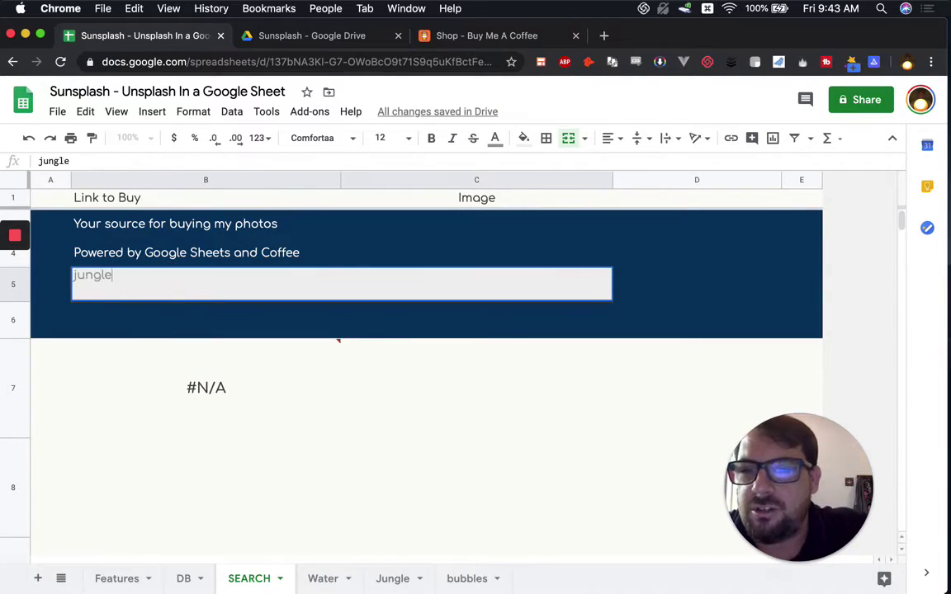
key(Return)
click(297, 384)
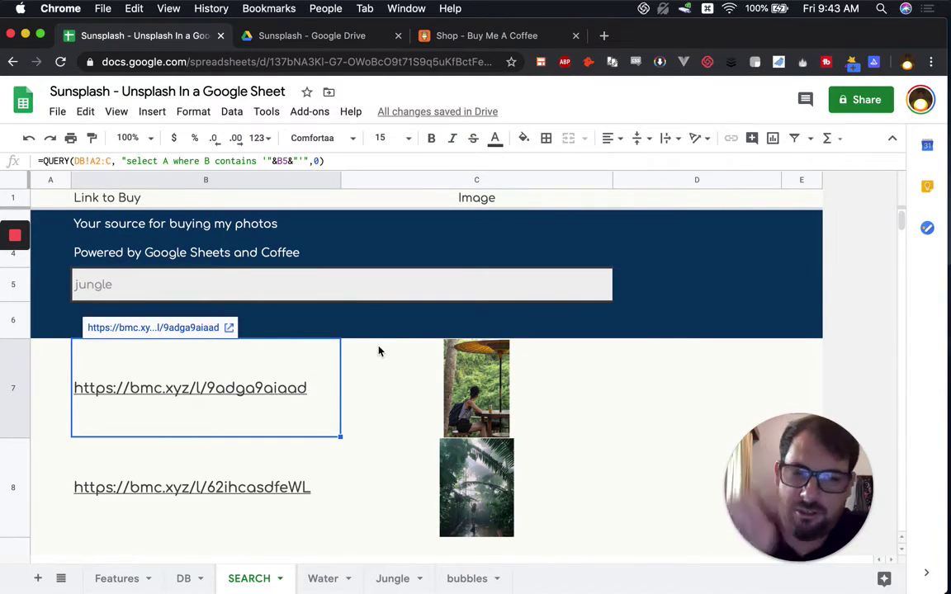
mouse_move(304, 388)
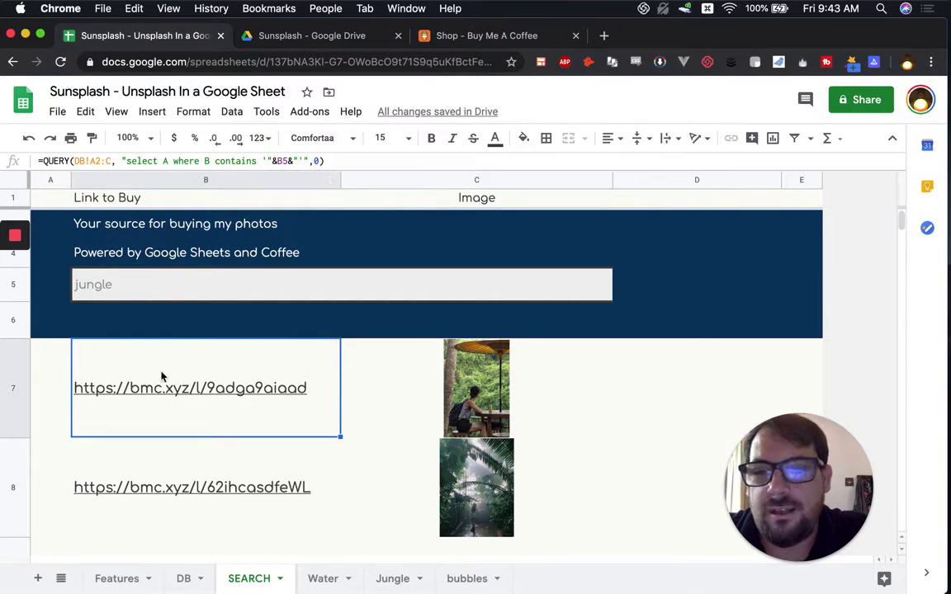
click(363, 376)
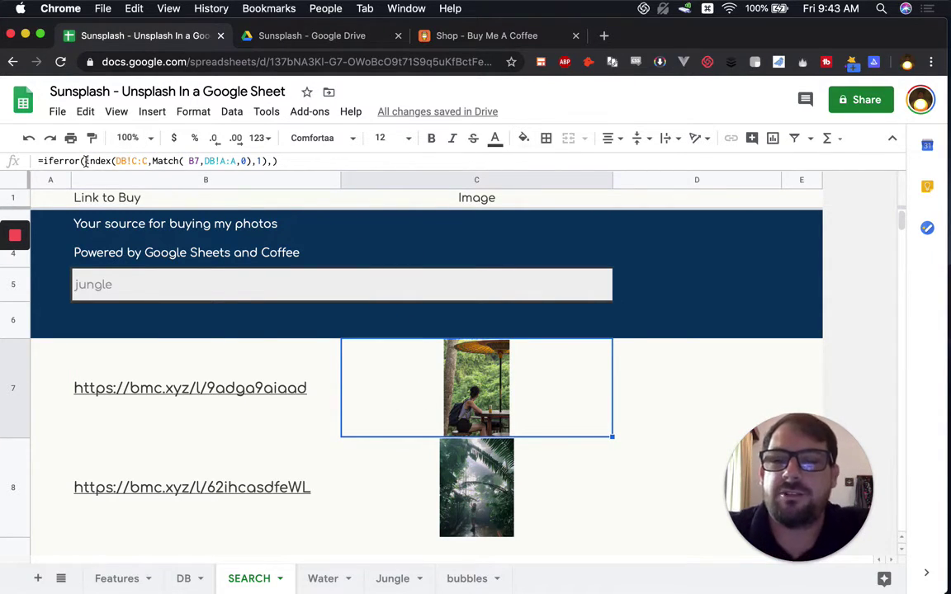
Step: Highlight the index(DB!C:C and MATCH(B7, DB!A:A) parts of C7's formula, then view the DB sheet
drag(85, 161, 149, 161)
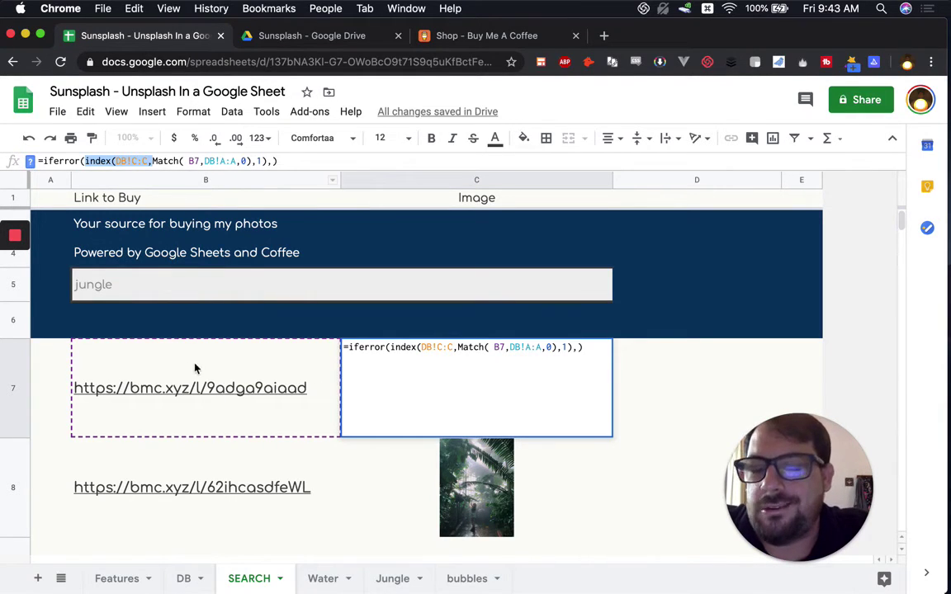
drag(189, 161, 234, 161)
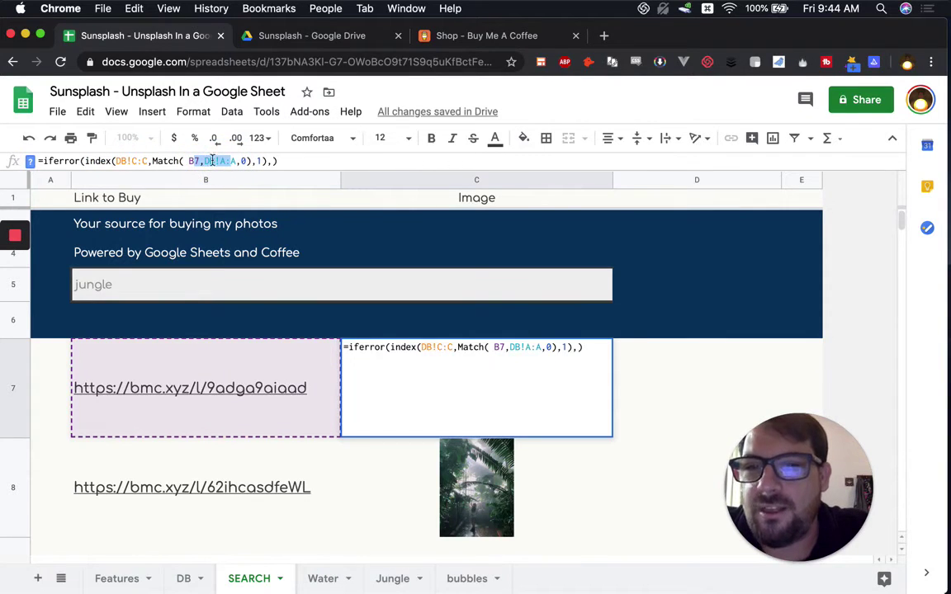
click(108, 160)
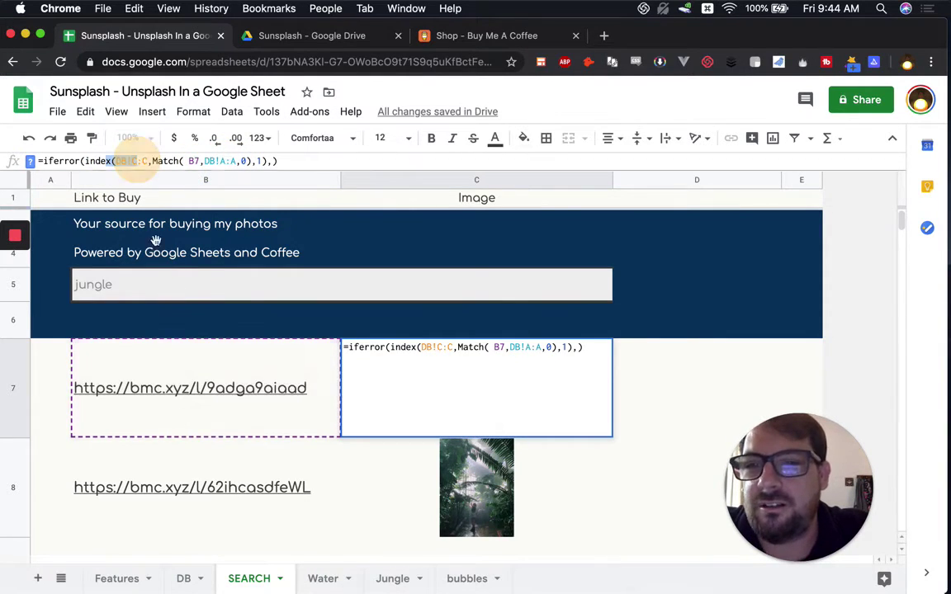
click(185, 579)
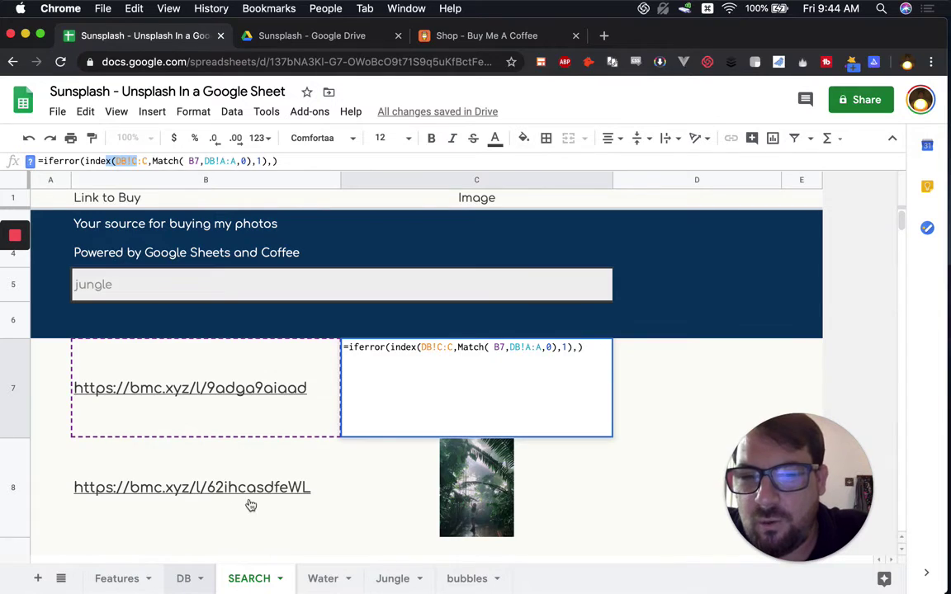
scroll(375, 271, up, 2)
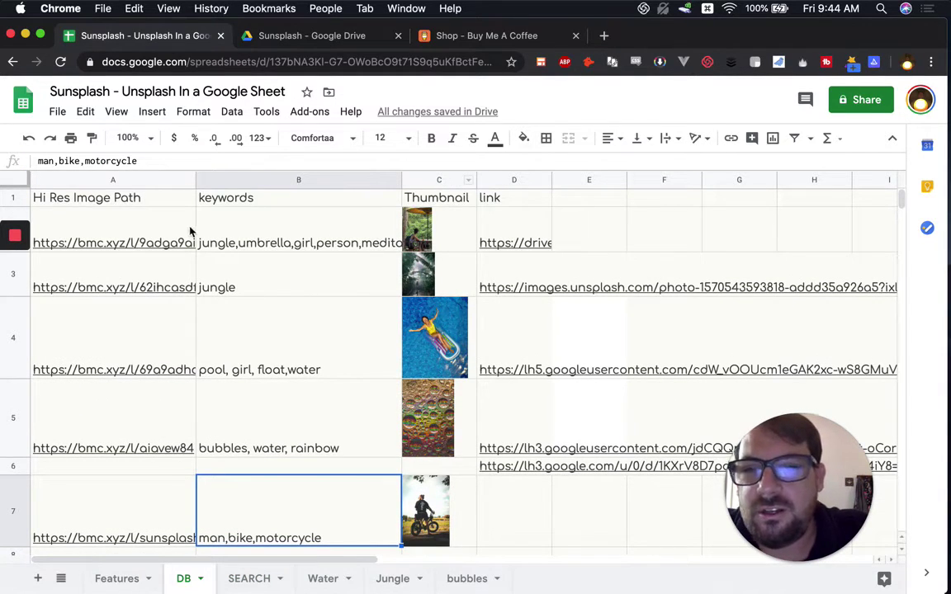
click(92, 213)
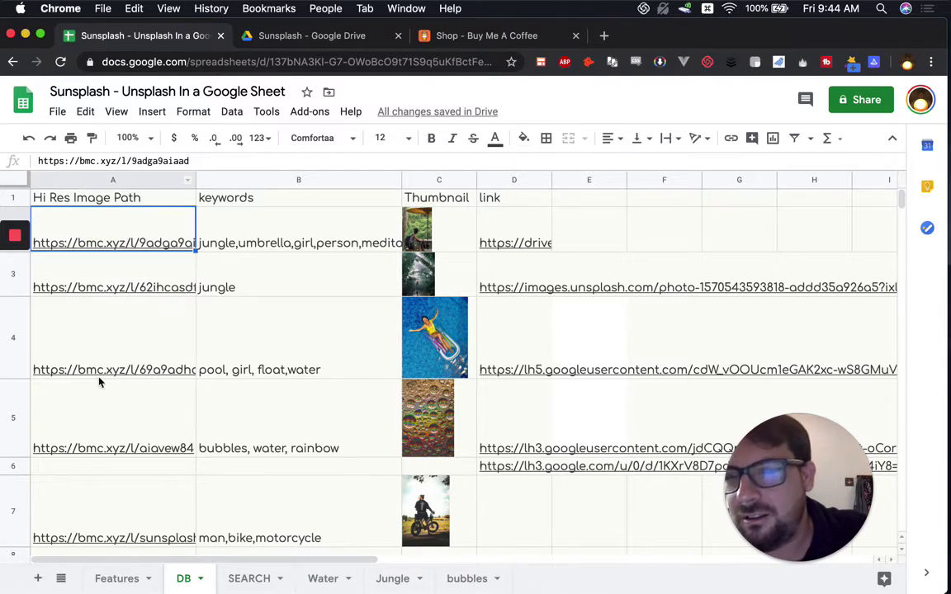
click(112, 291)
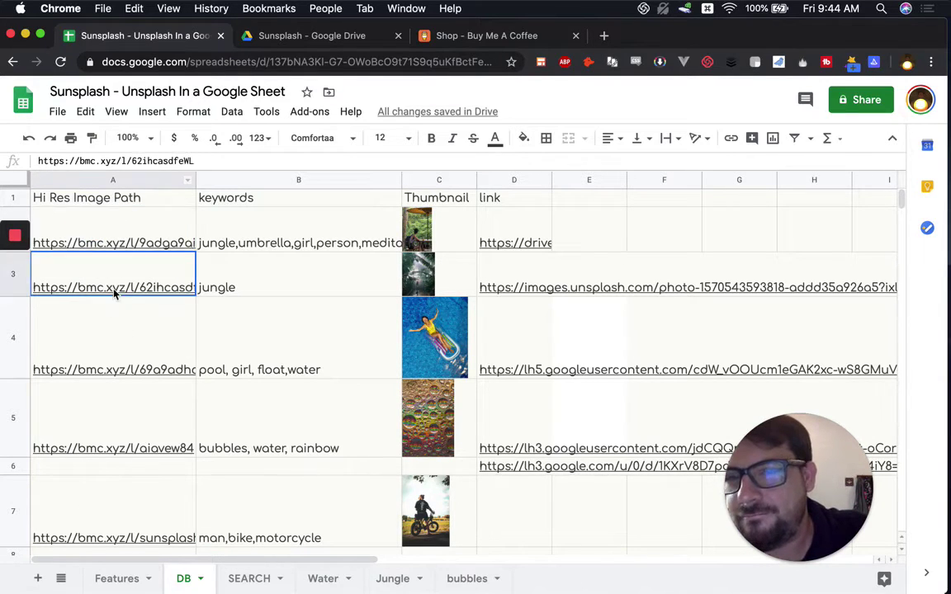
click(112, 363)
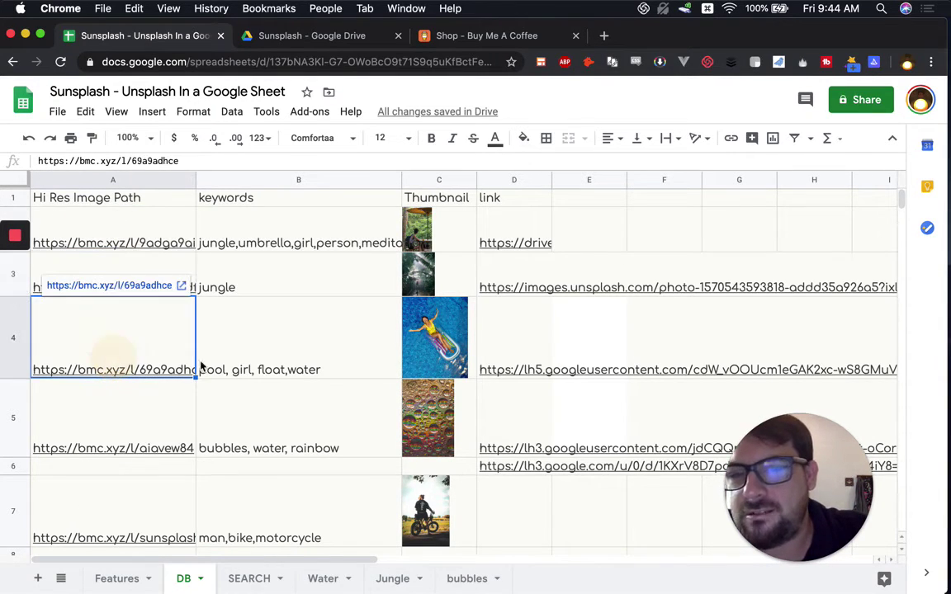
click(276, 587)
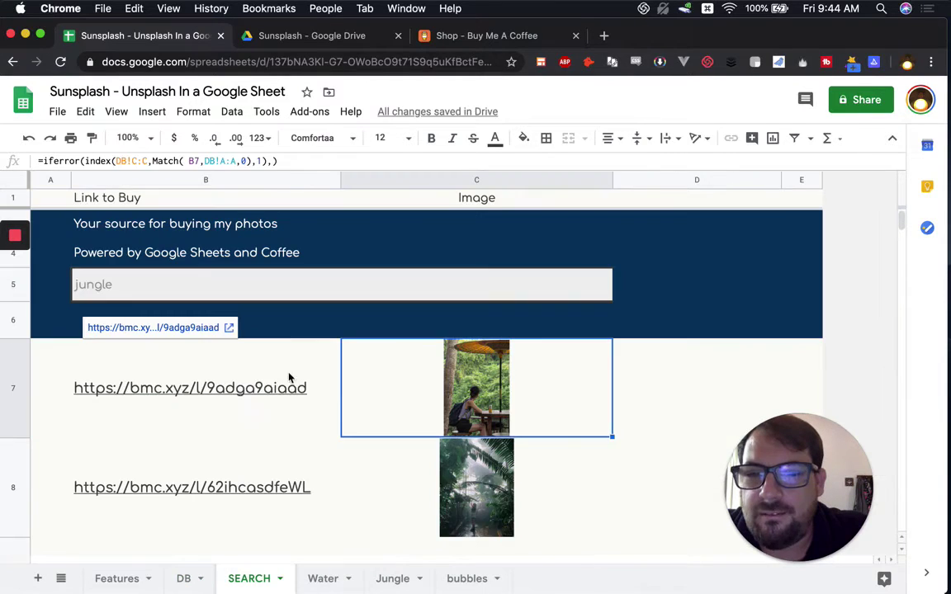
click(261, 397)
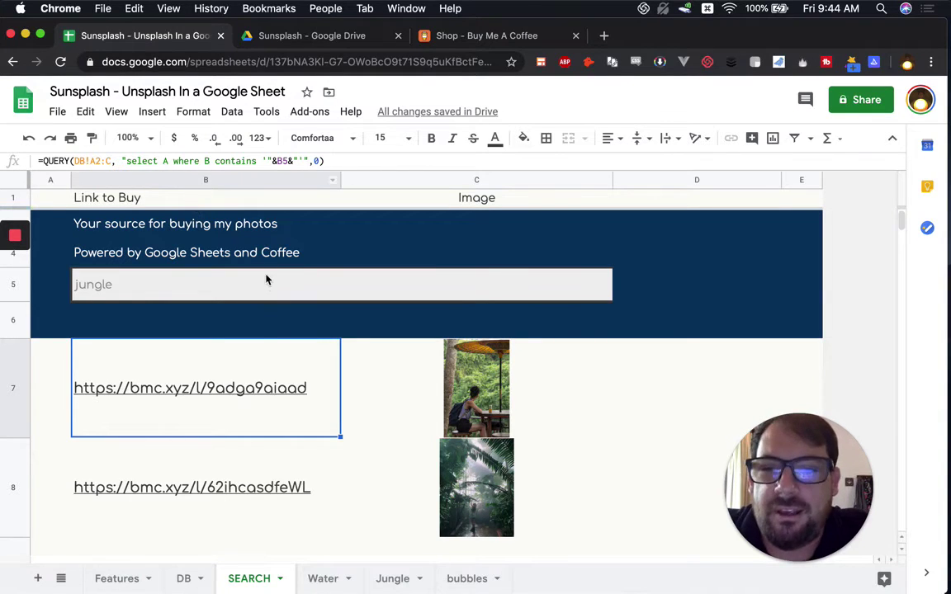
click(125, 284)
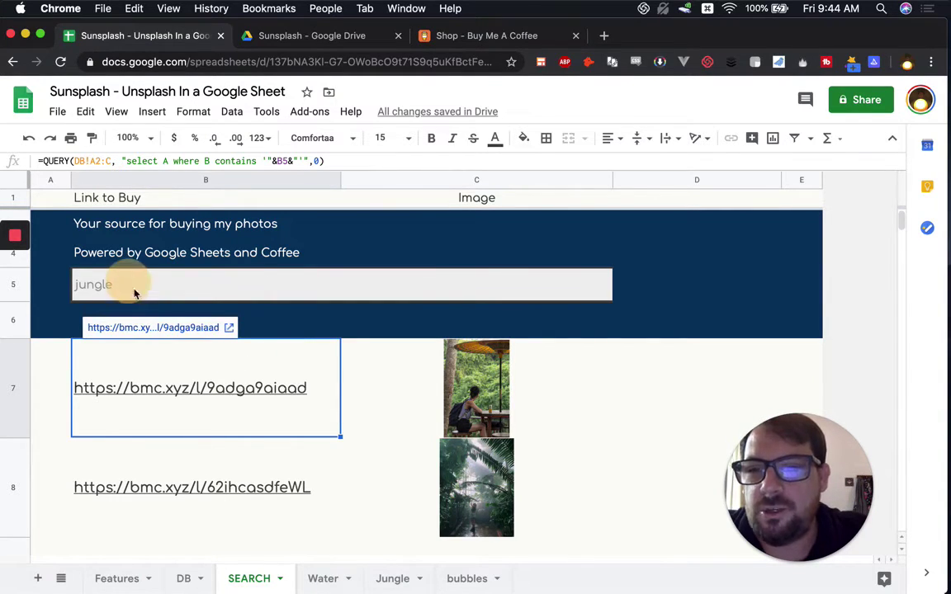
click(201, 582)
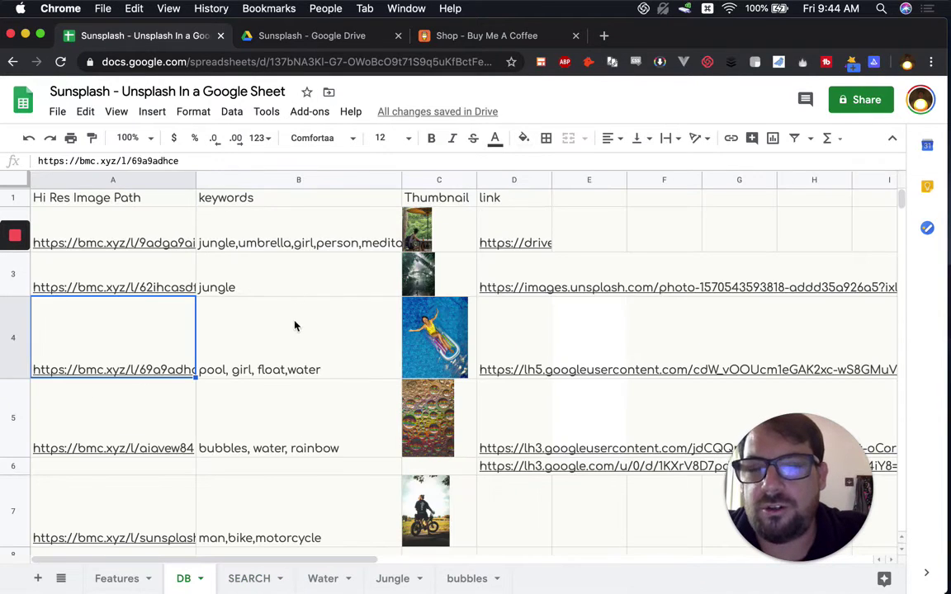
click(294, 326)
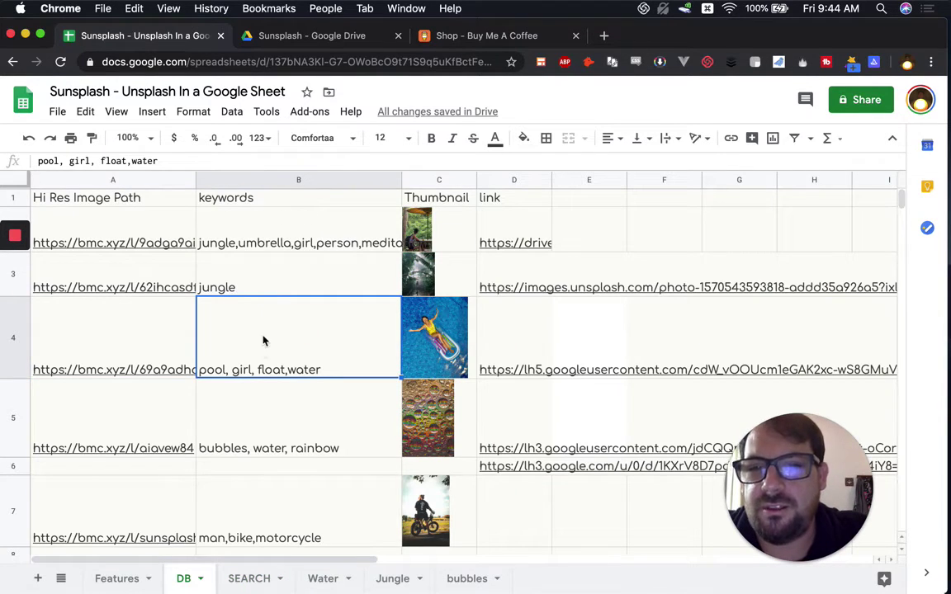
click(282, 227)
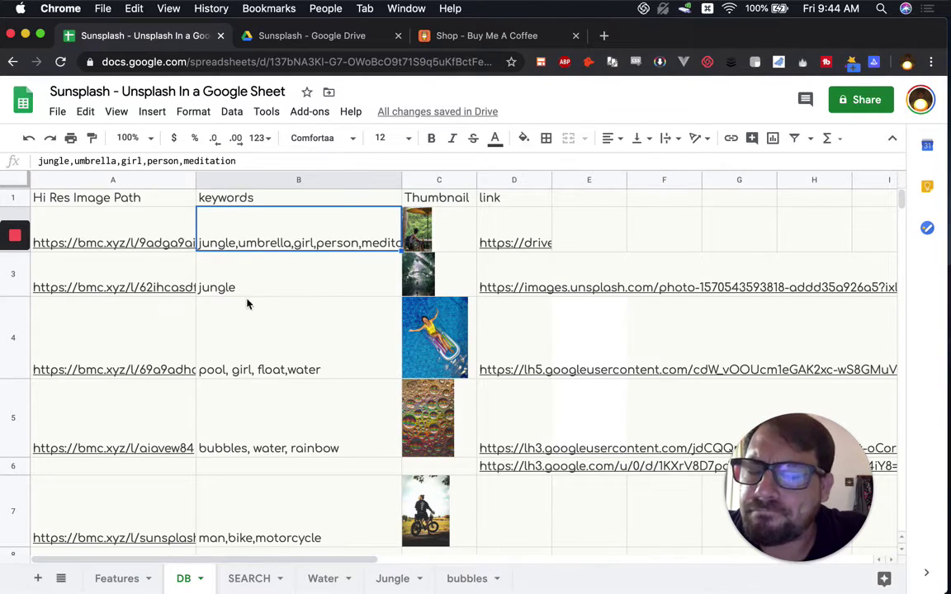
click(249, 578)
click(138, 389)
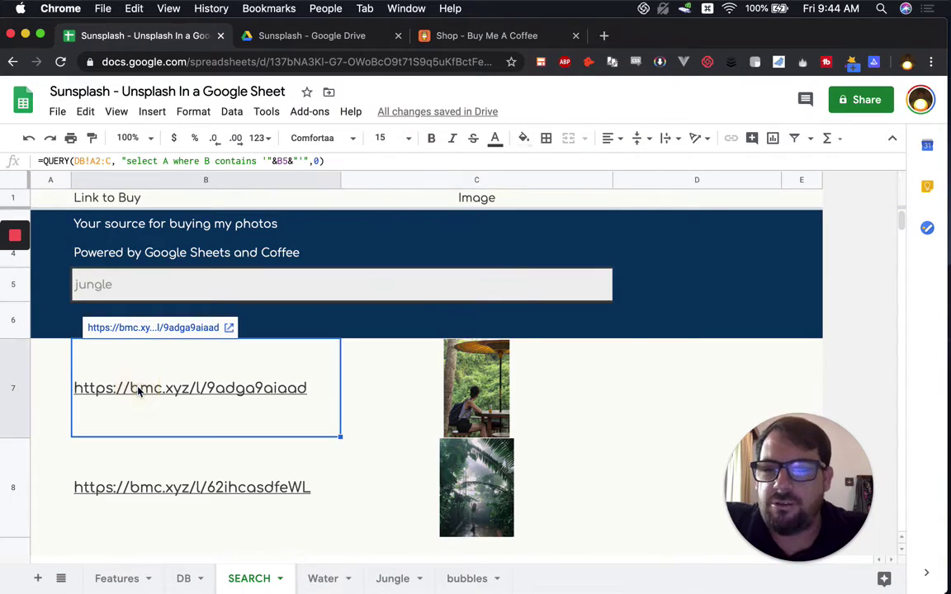
Step: Move B7's QUERY formula text out of B7 and paste it as text into a header cell
click(42, 161)
drag(43, 161, 351, 169)
text(=)
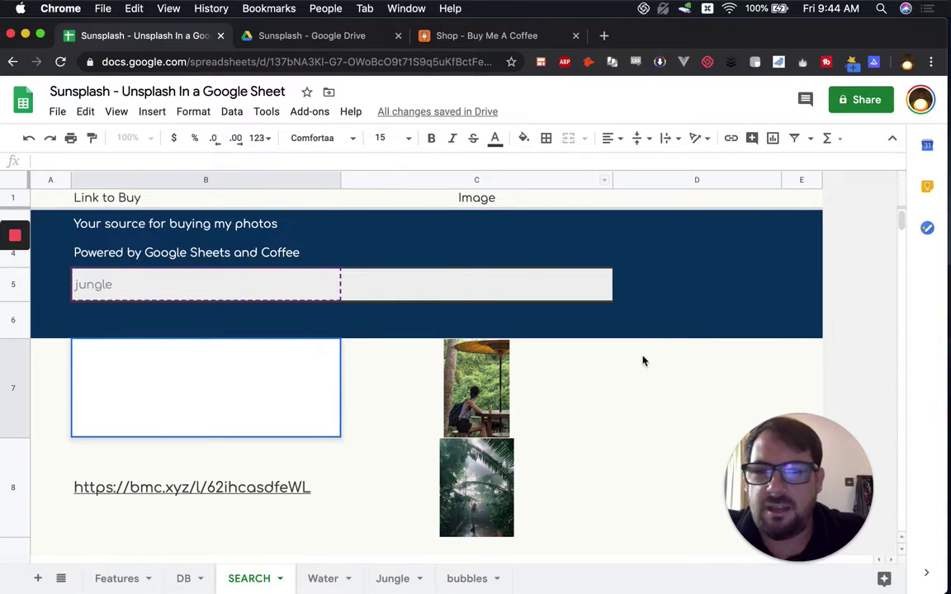
click(643, 355)
click(558, 241)
text(QUERY(DB!A2:C, "select A where B contains '"&B5&"'",0))
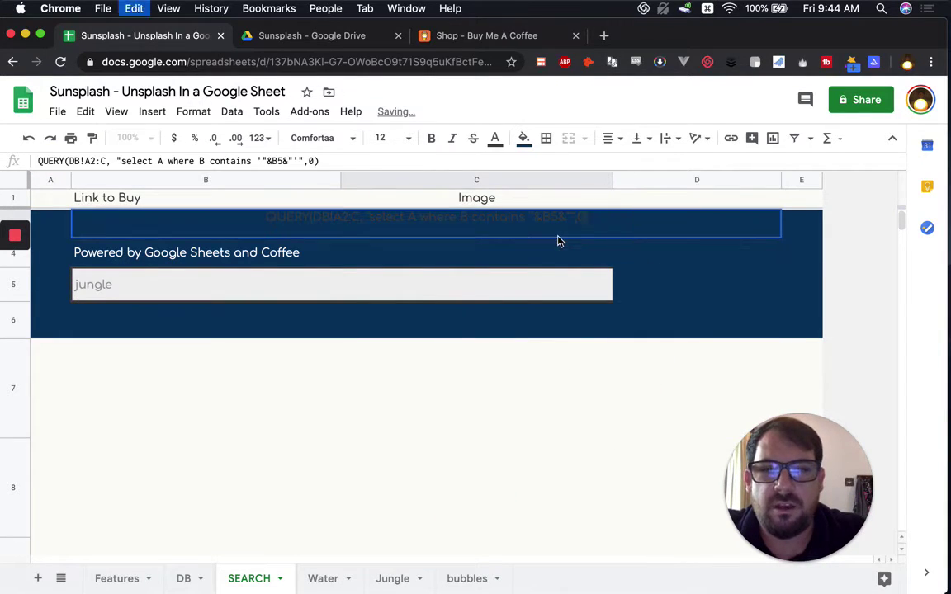
key(Return)
Step: Make the pasted formula text left-aligned and white, and begin =query( in B7
click(505, 223)
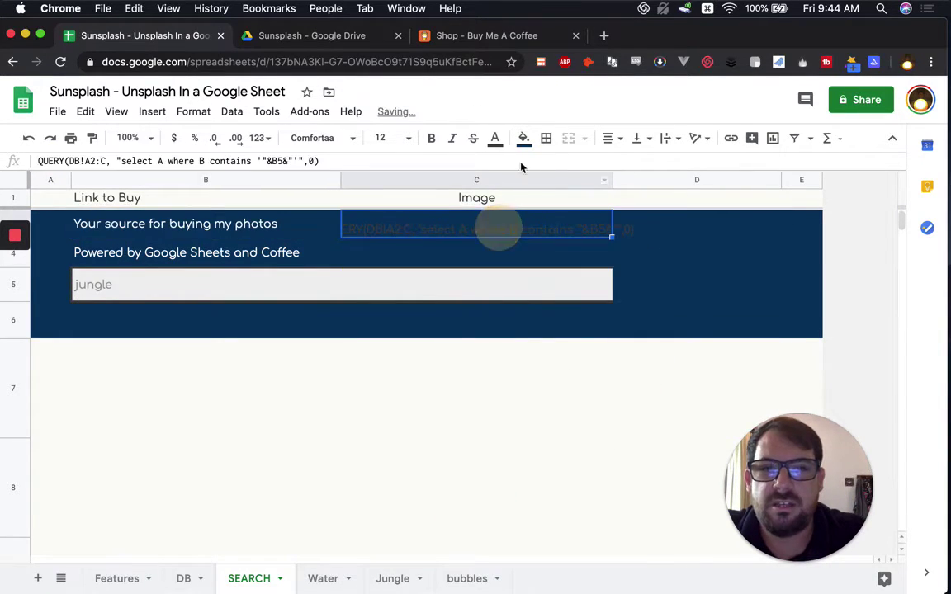
click(610, 141)
click(609, 159)
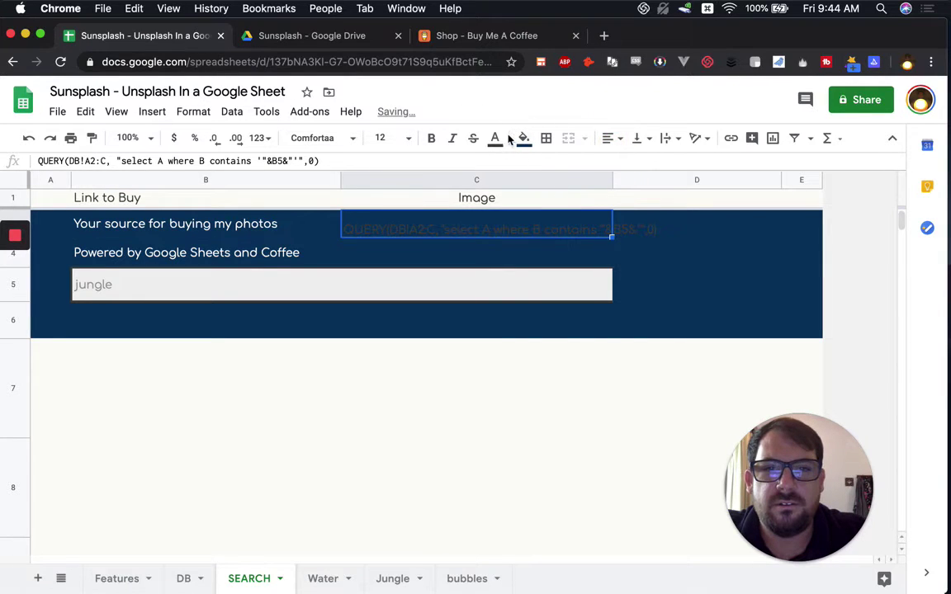
click(495, 138)
click(648, 190)
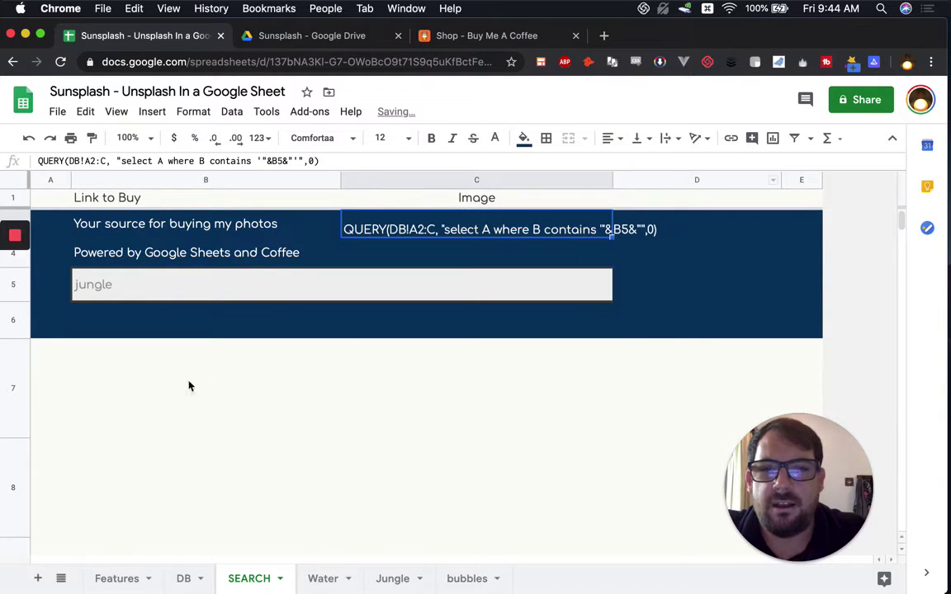
click(127, 374)
text(=)
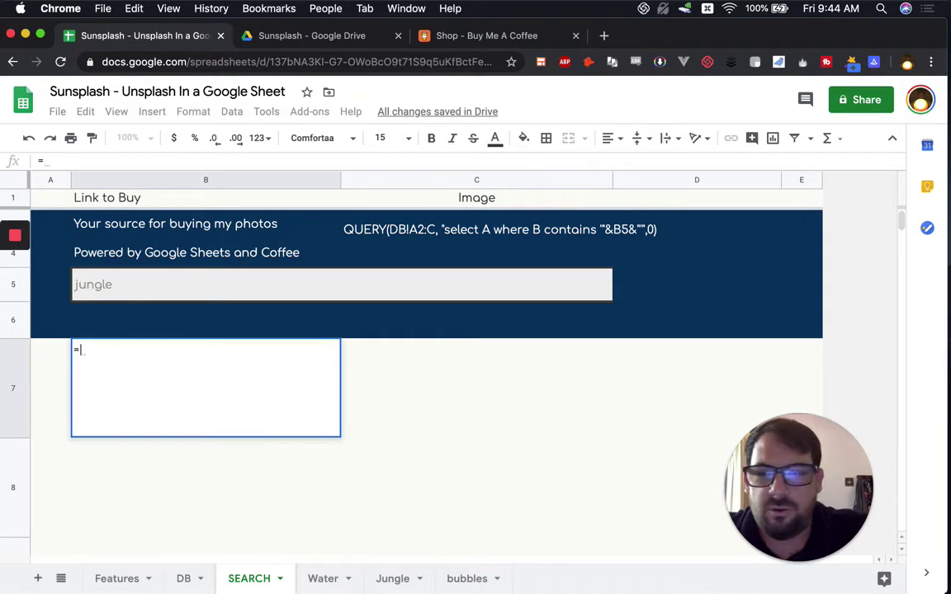
text(query()
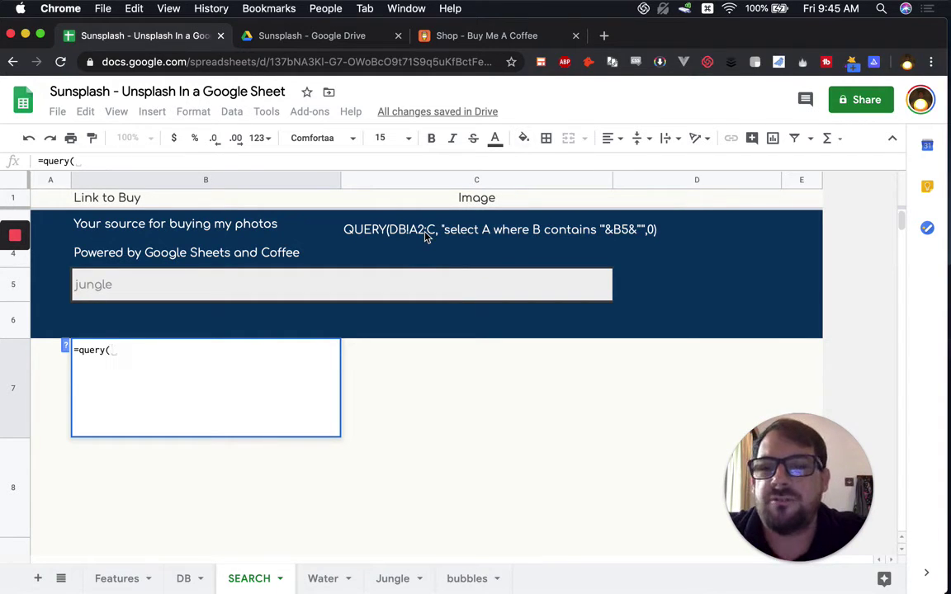
Step: Enter =query(DB!A2:C) in B7, check the DB columns, then reopen B7 to extend it
text(DB!)
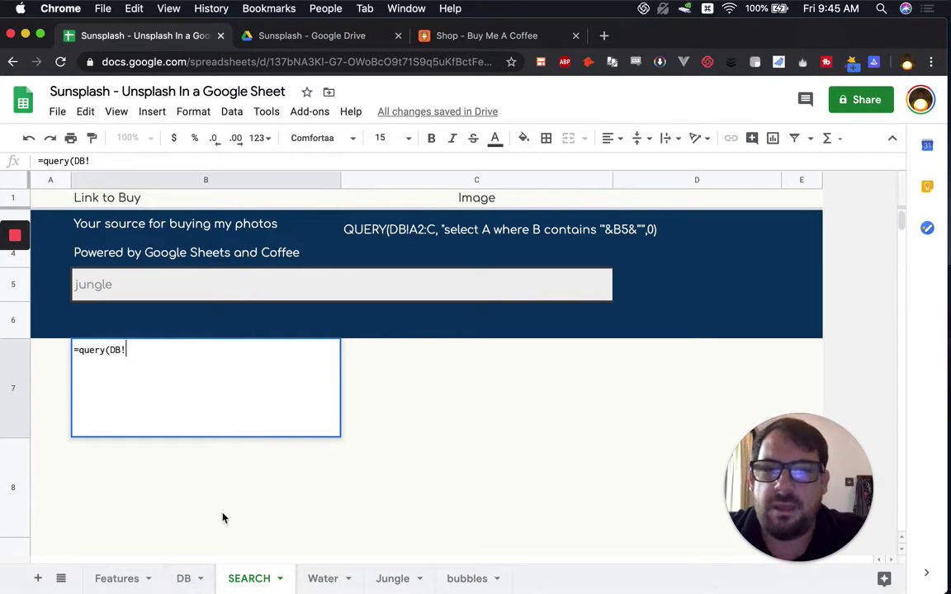
text(A2:)
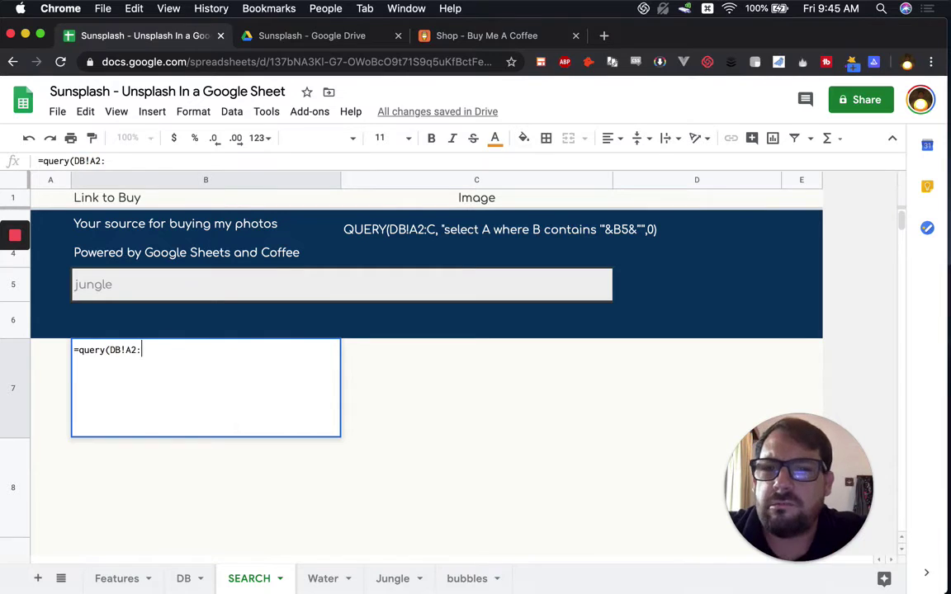
text(C)
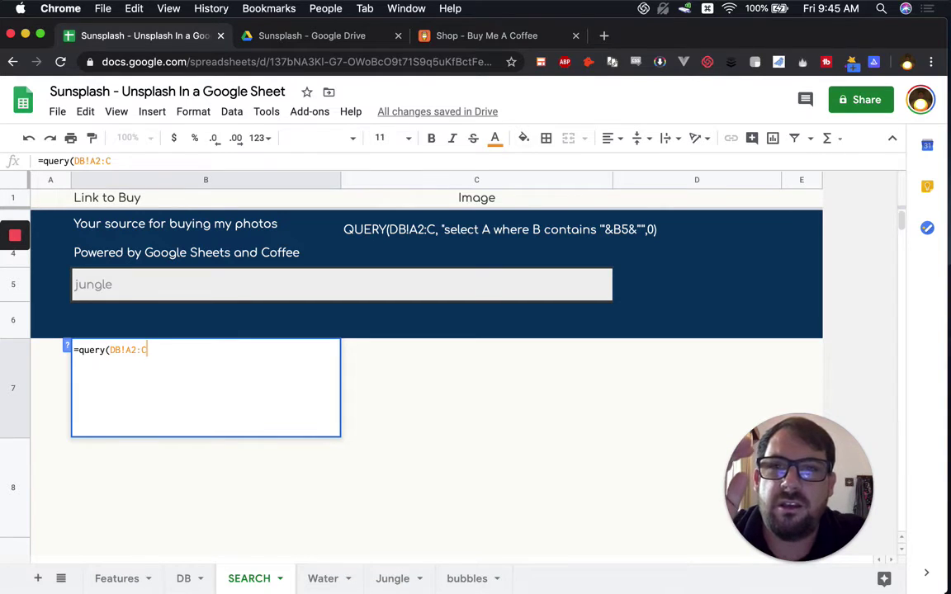
click(187, 579)
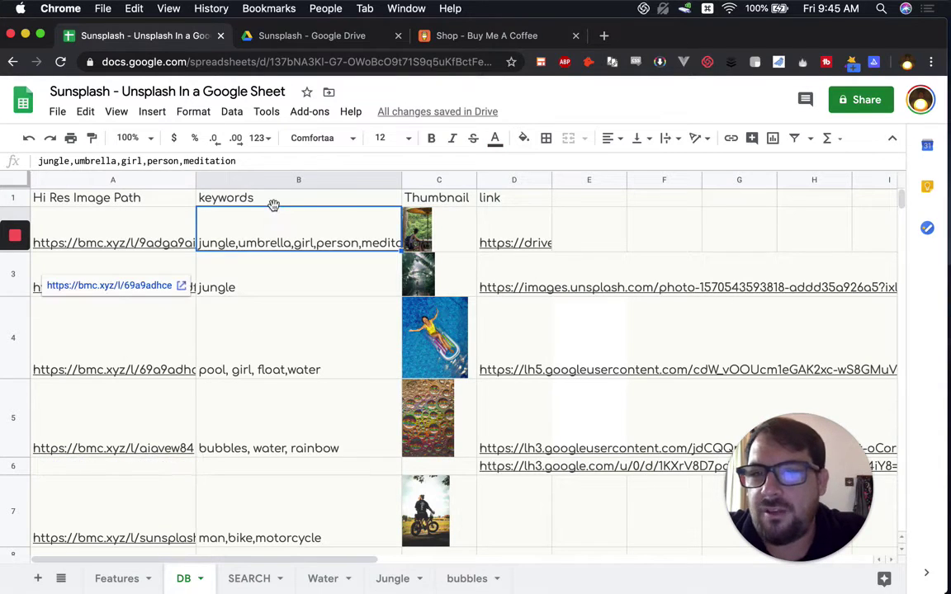
click(248, 577)
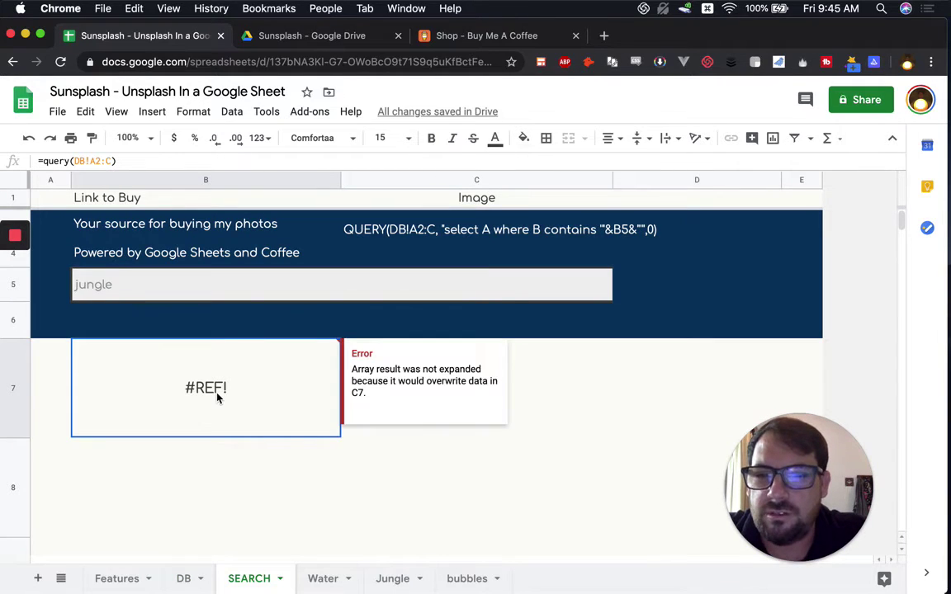
double_click(232, 388)
key(BackSpace)
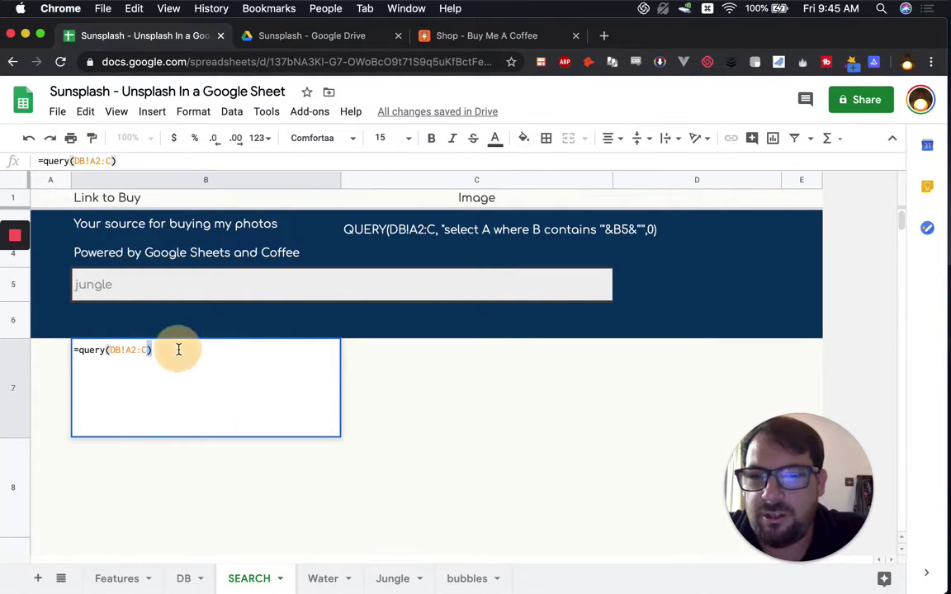
Step: Extend B7 to =query(DB!A2:C,"select A where B contains B5")
text(,)
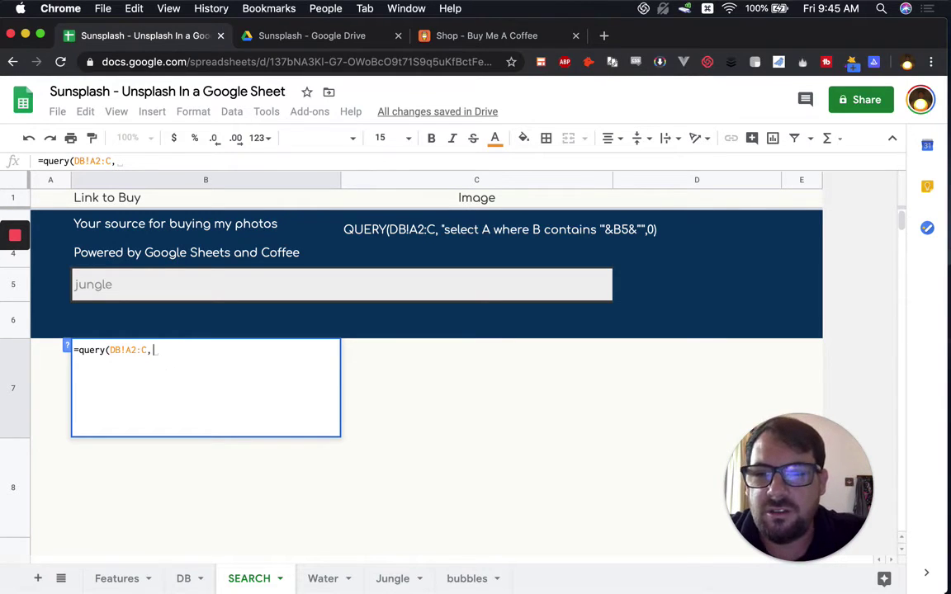
text("select )
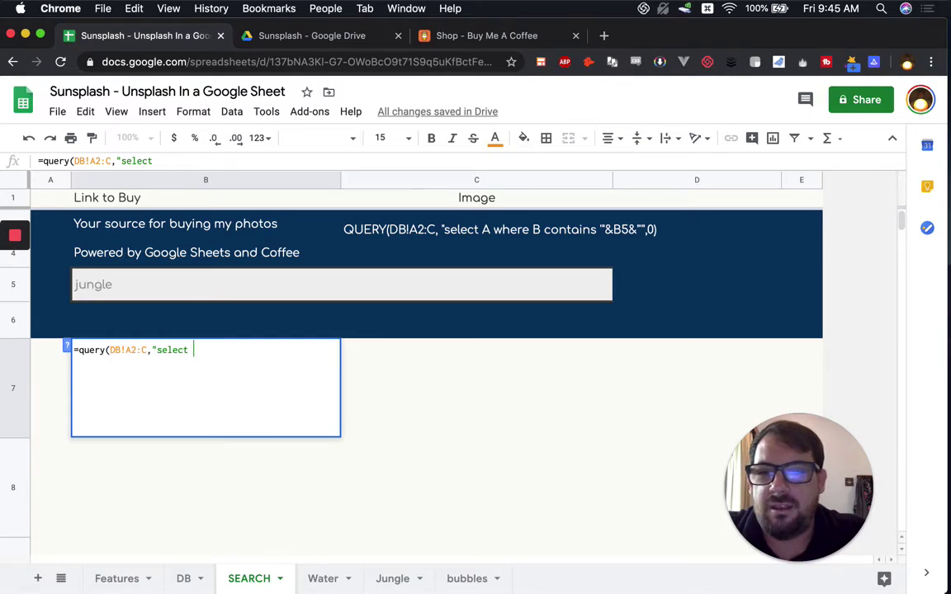
text(A)
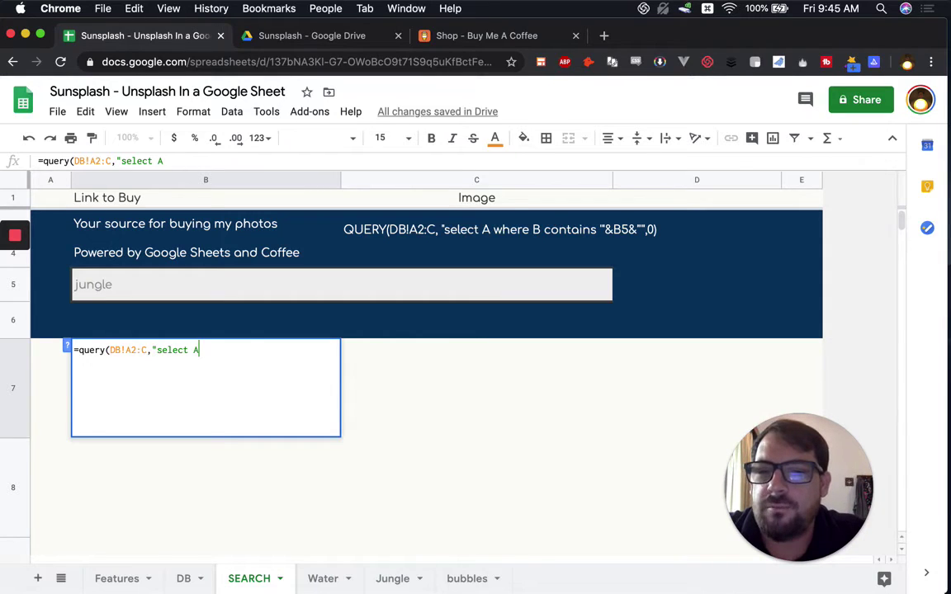
text(:)
text(A)
key(BackSpace)
key(BackSpace)
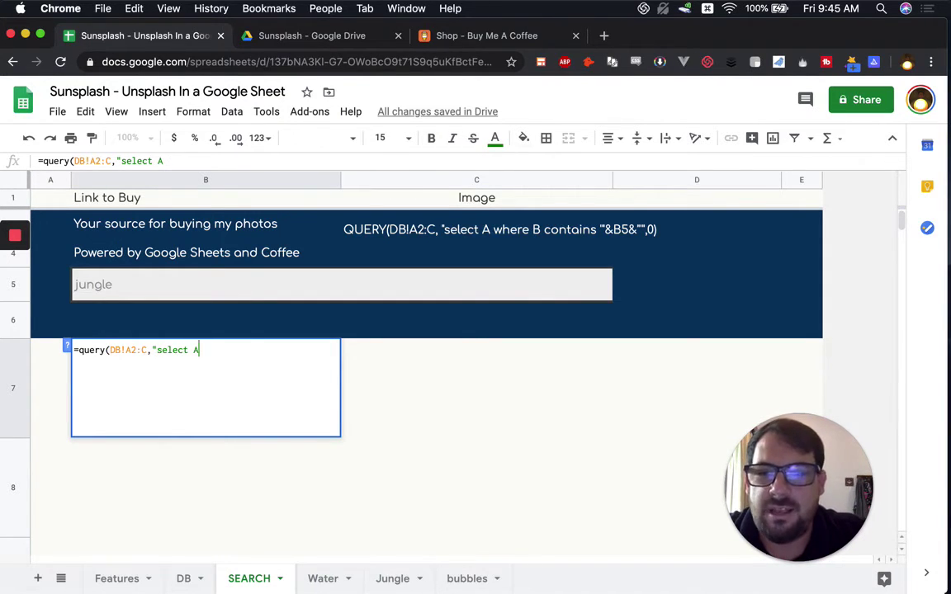
text(where)
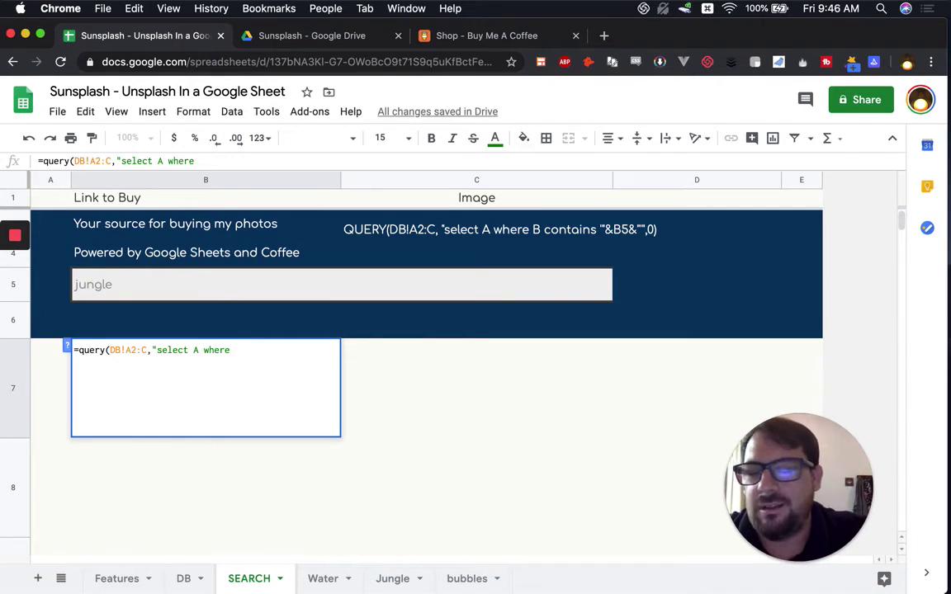
text(B)
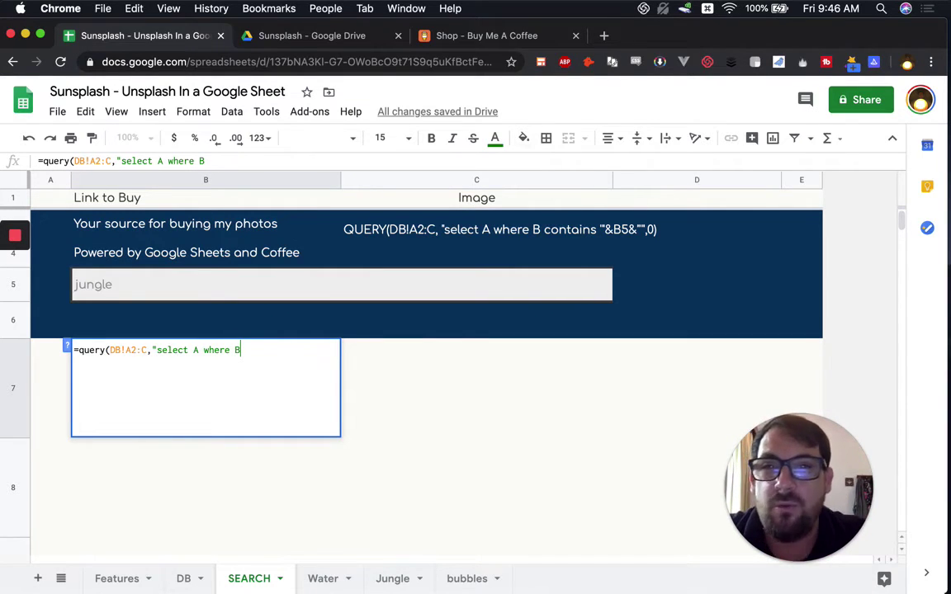
text( contains)
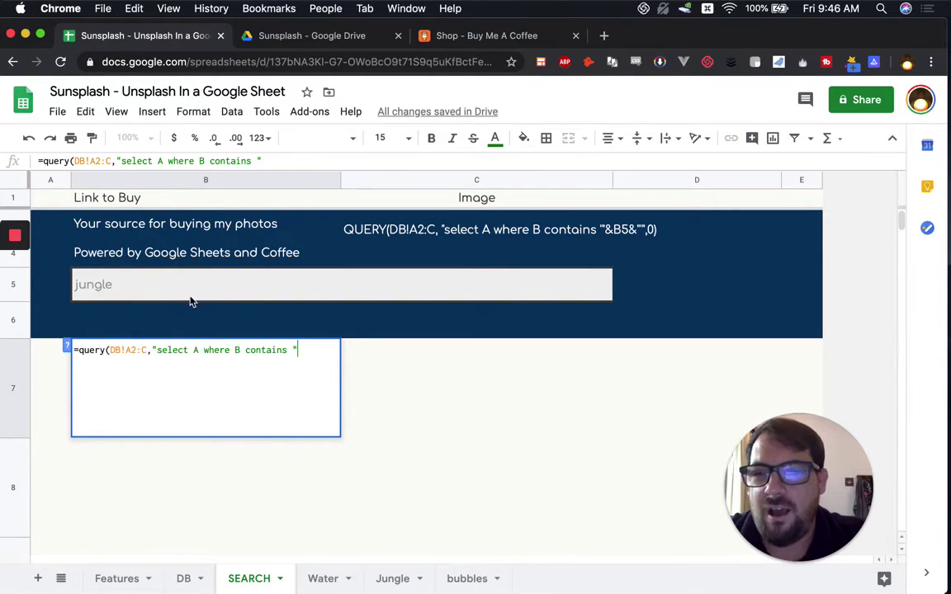
key(BackSpace)
text(B2)
key(BackSpace)
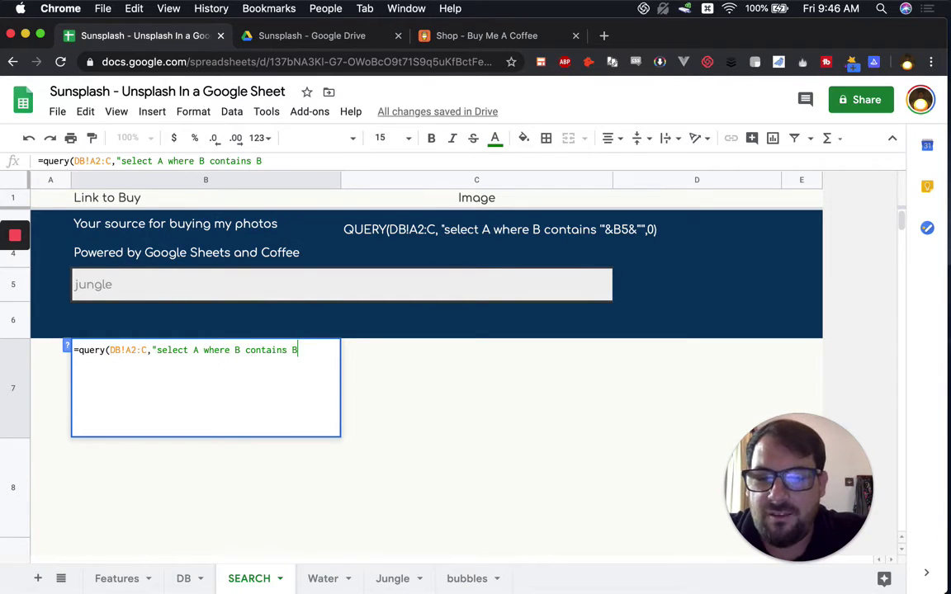
text(5")
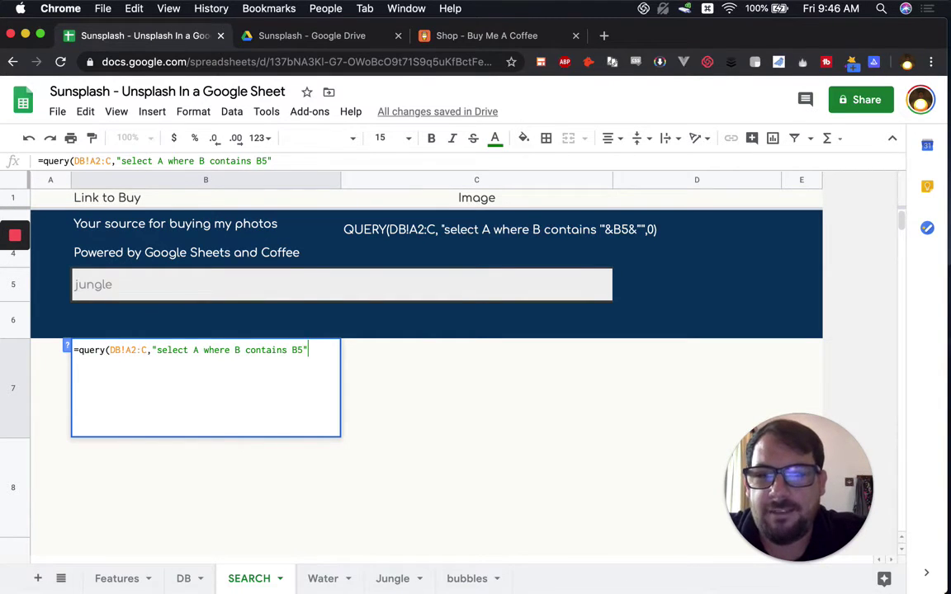
text())
key(Return)
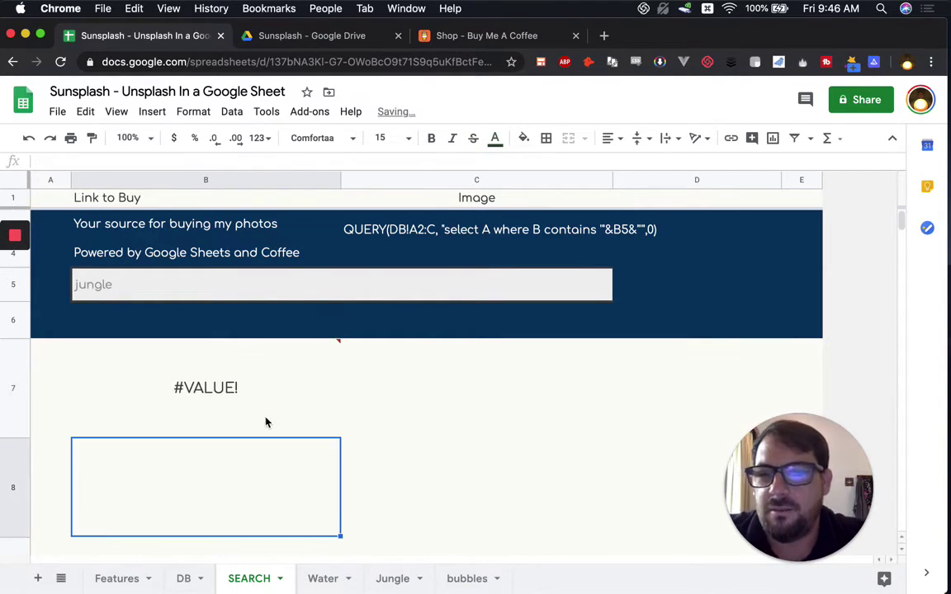
Step: Replace the literal B5 in the query condition with a concatenated &B5 reference
click(206, 397)
double_click(205, 397)
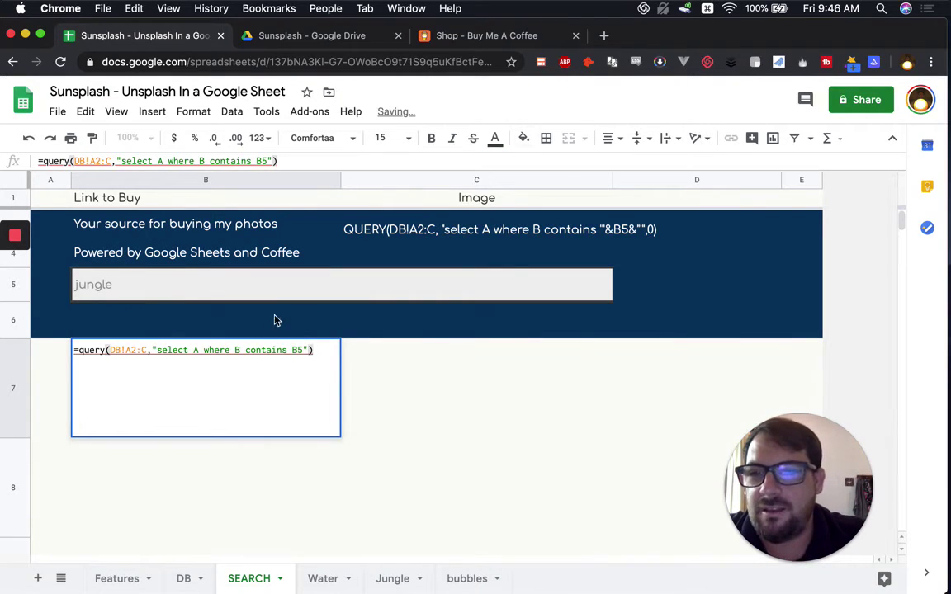
click(297, 350)
double_click(297, 350)
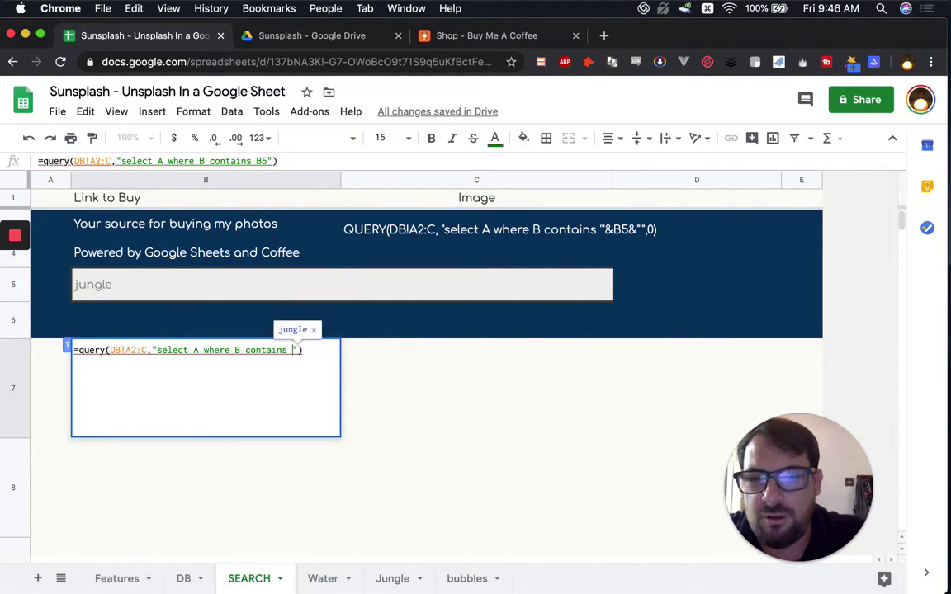
key(BackSpace)
text(& )
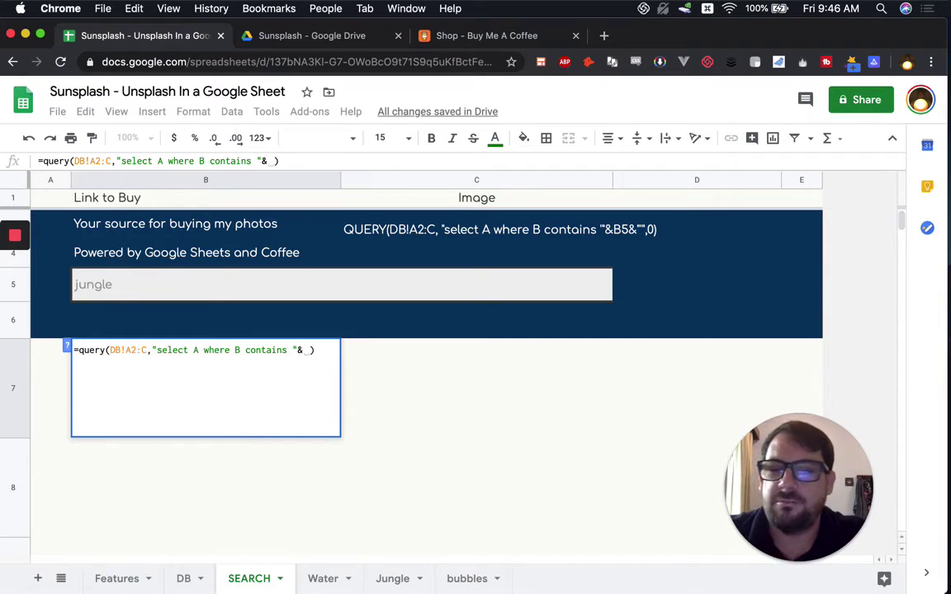
text(B5)
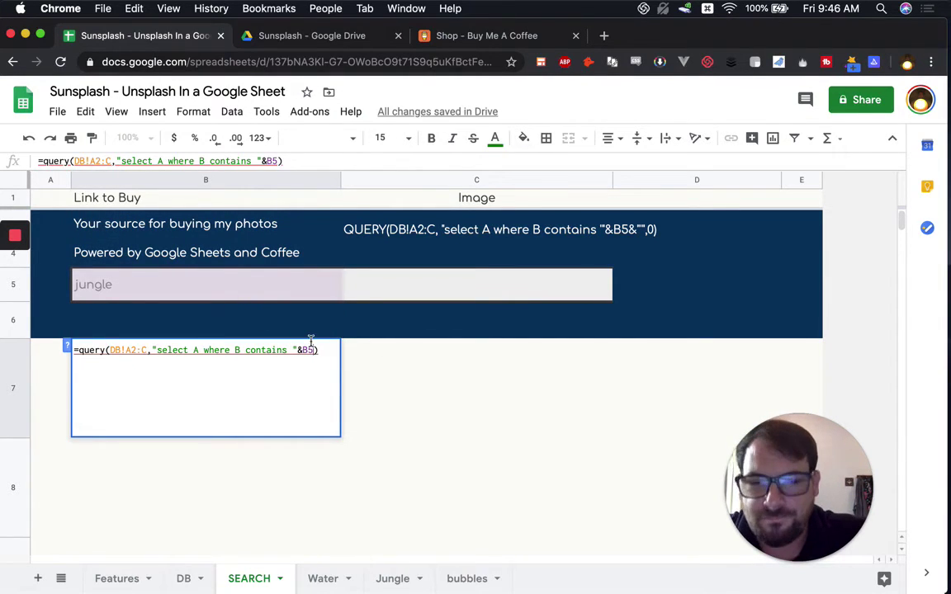
text(")
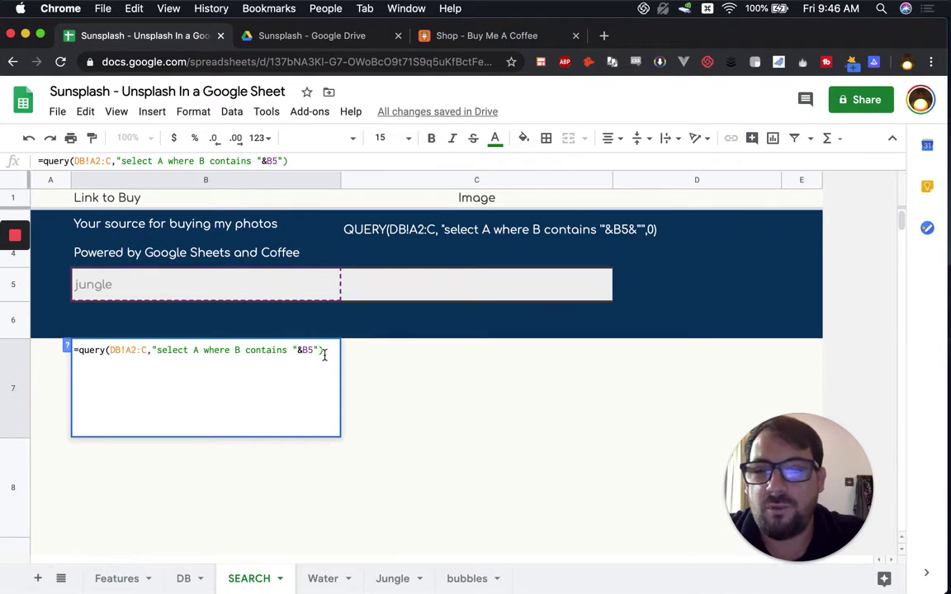
key(BackSpace)
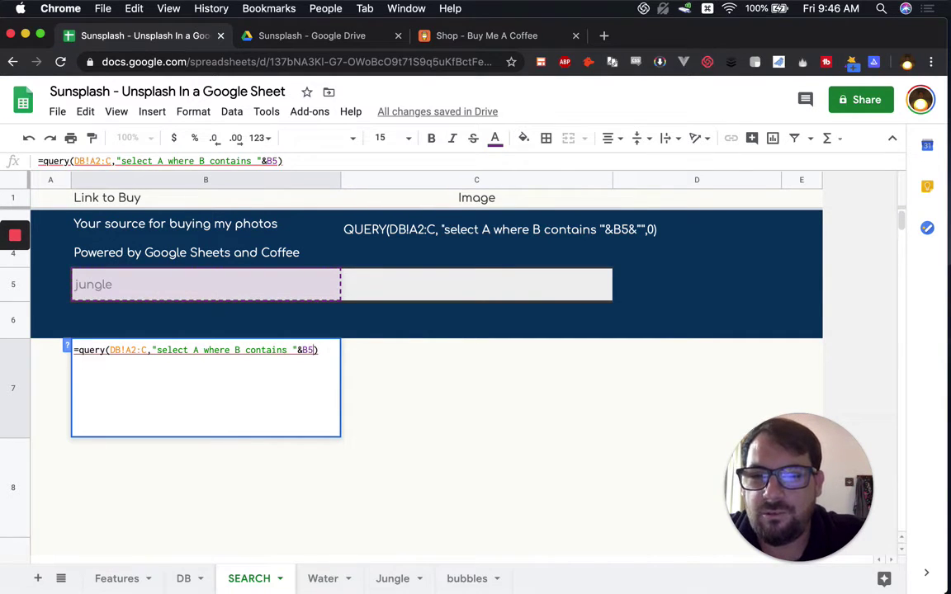
key(Return)
Step: Wrap the reference as '"&B5&"' in the query so 'jungle' returns its buy links
double_click(208, 395)
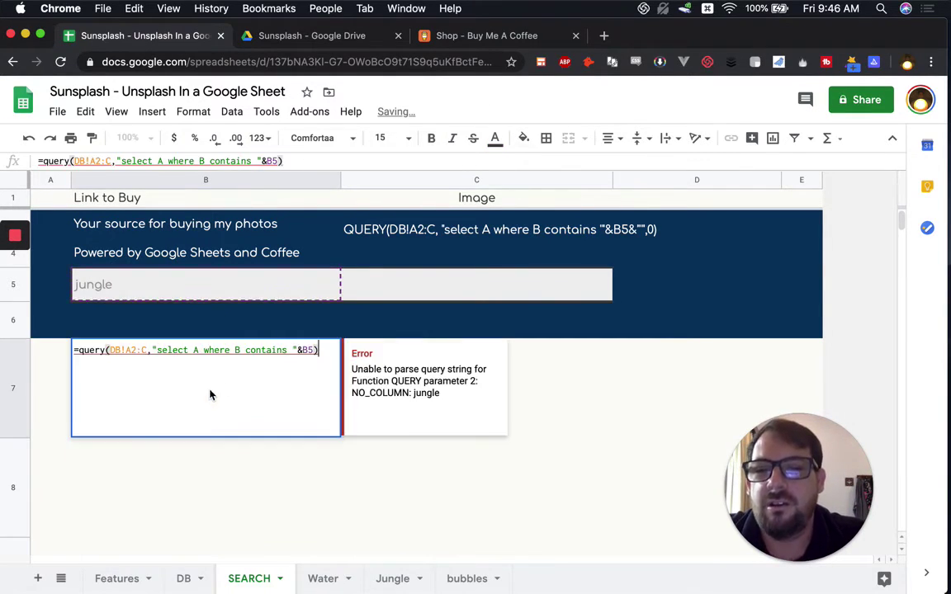
click(294, 348)
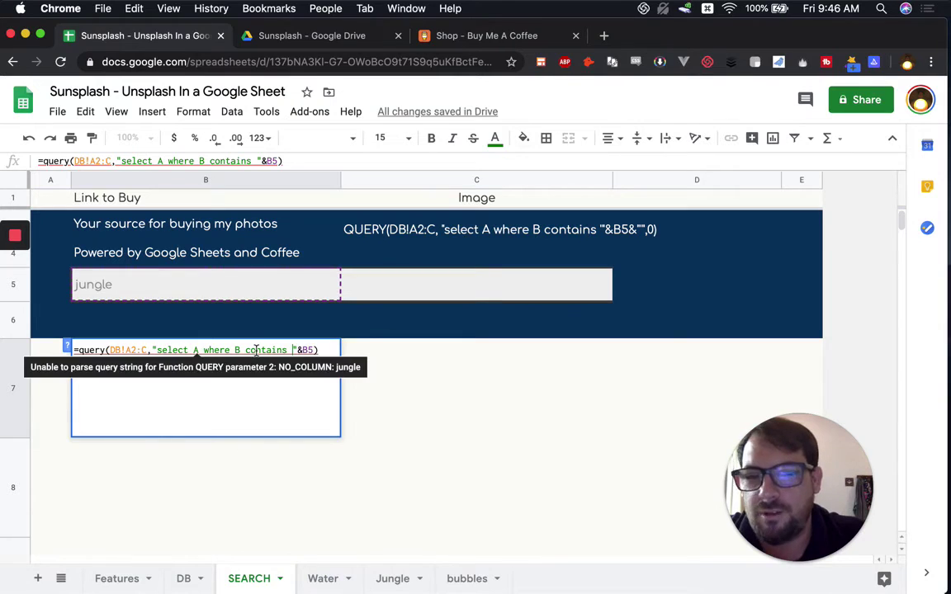
text(')
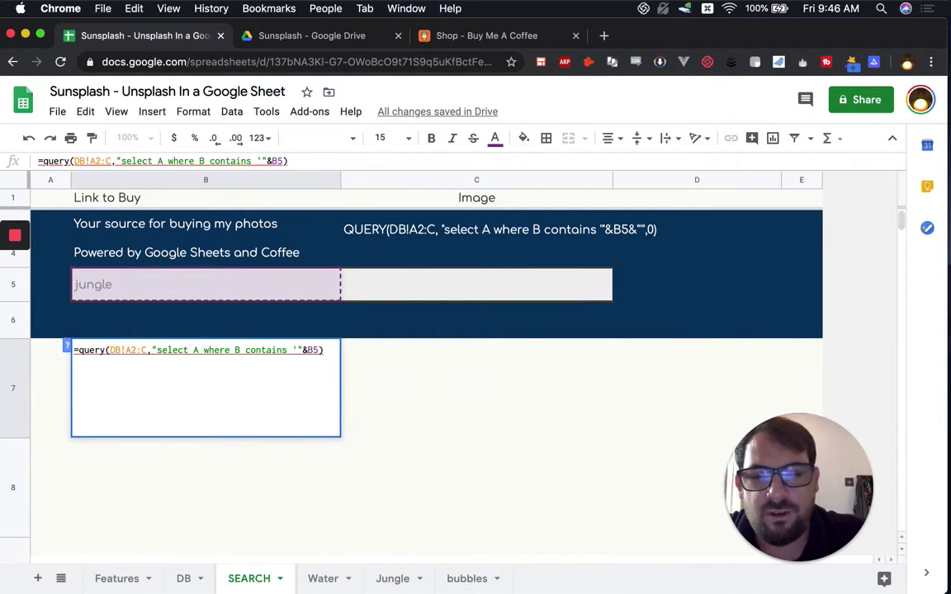
text("&B5")
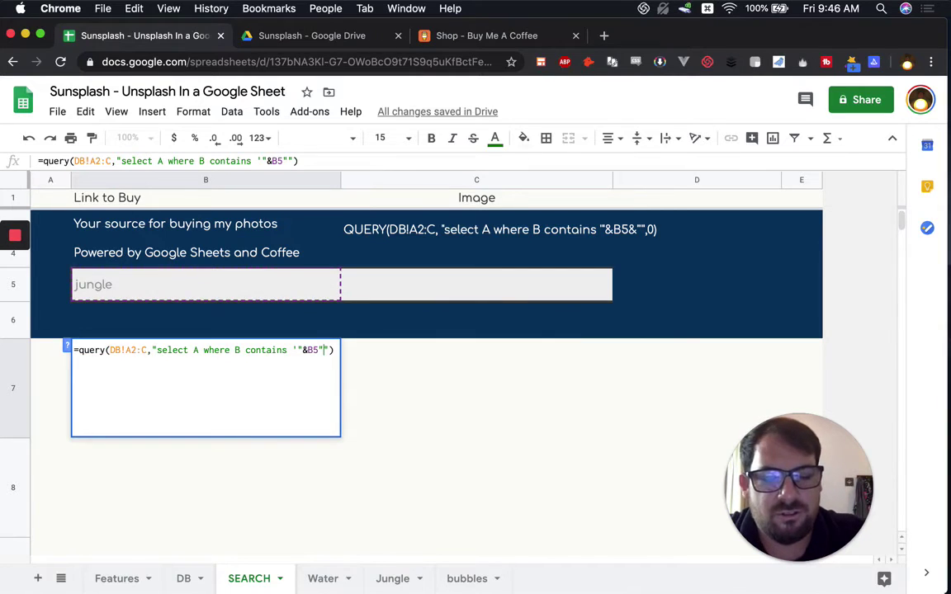
text(')
key(Left)
key(Left)
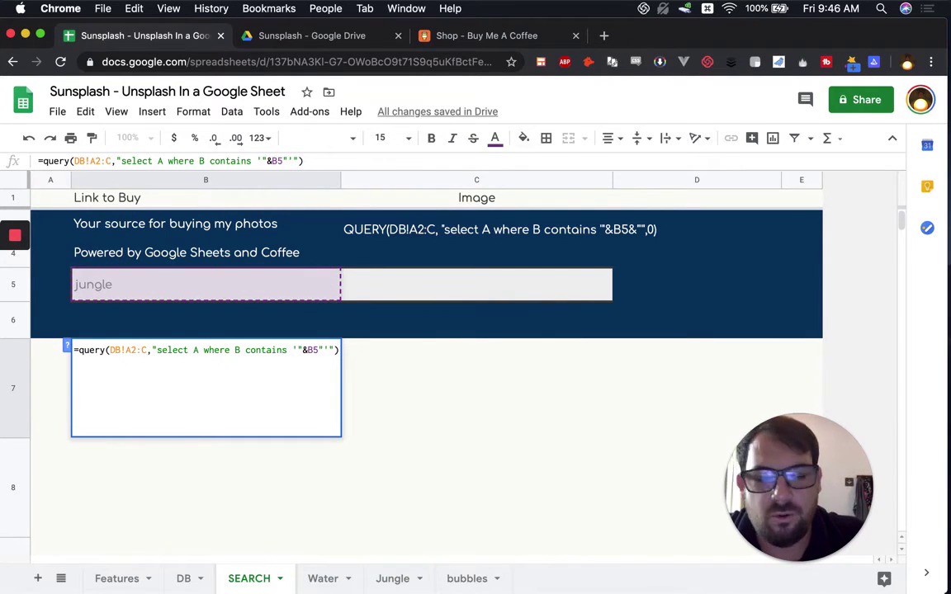
text(&)
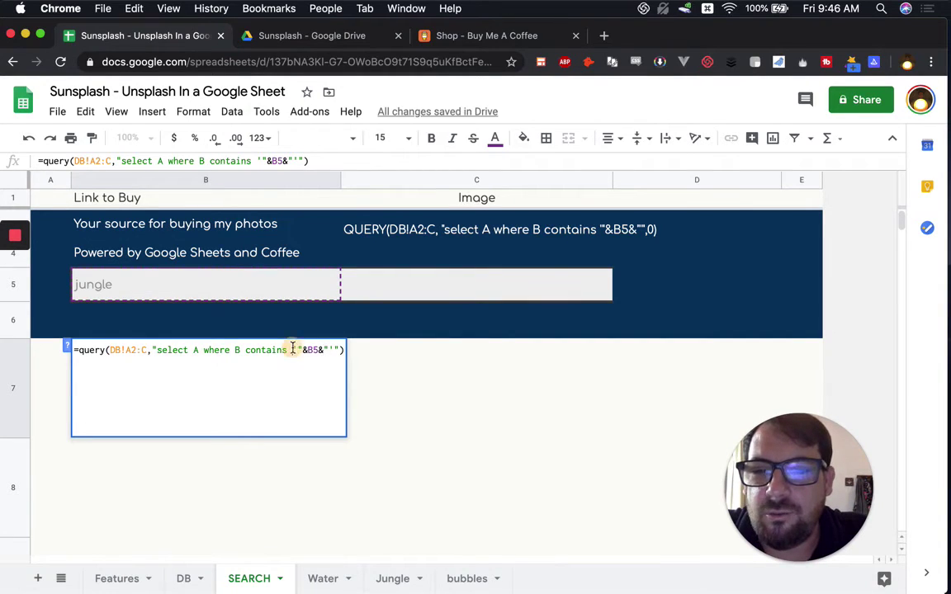
drag(293, 349, 336, 350)
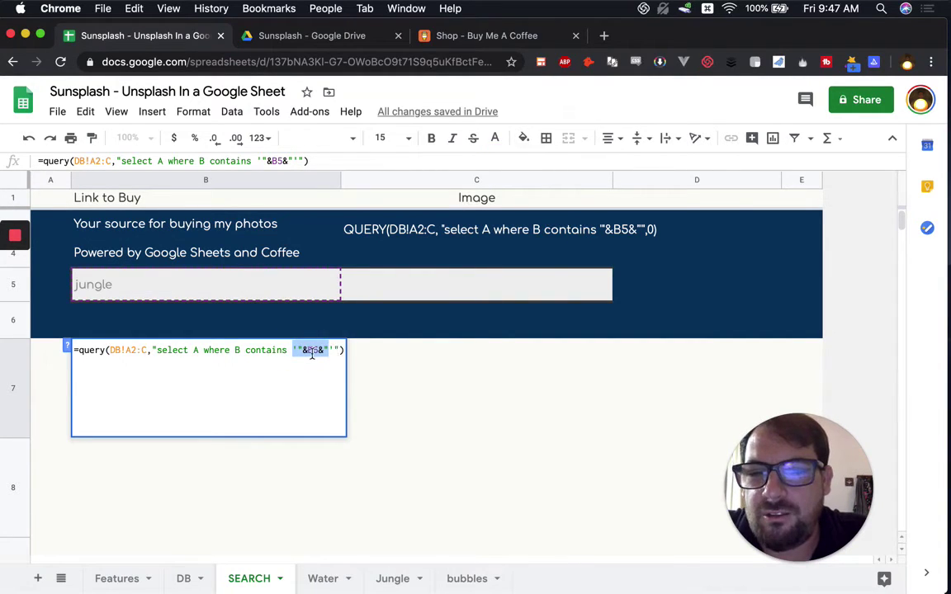
click(302, 349)
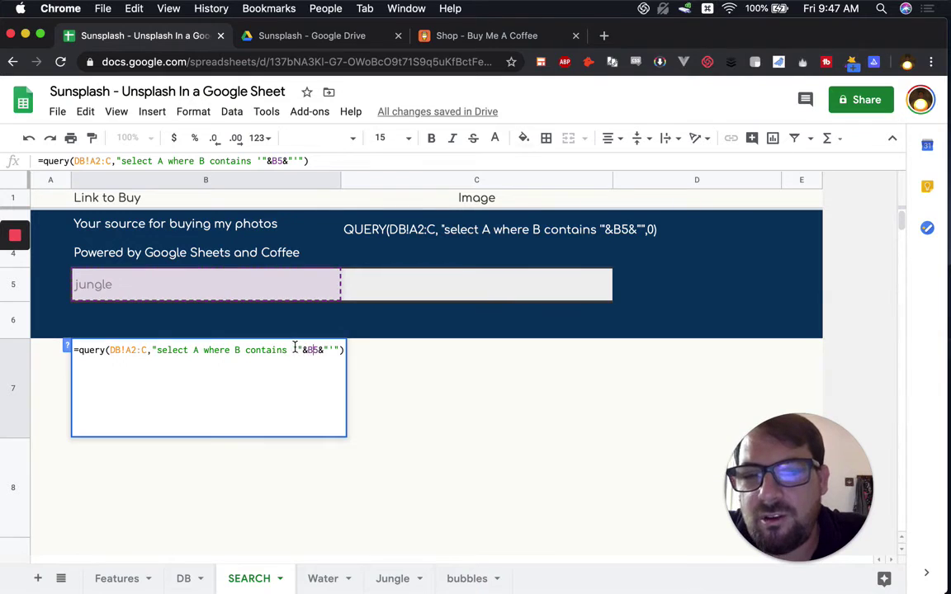
click(294, 349)
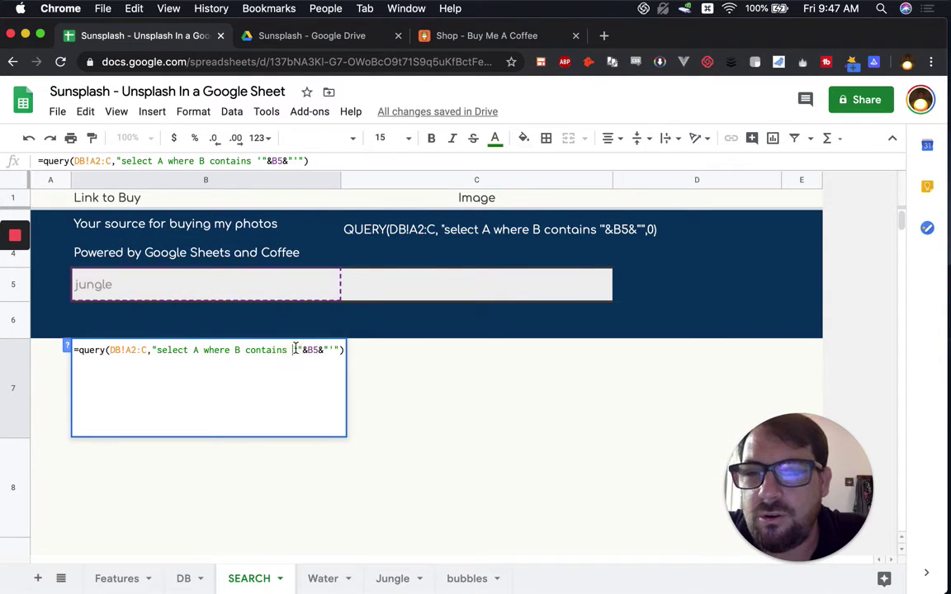
click(337, 349)
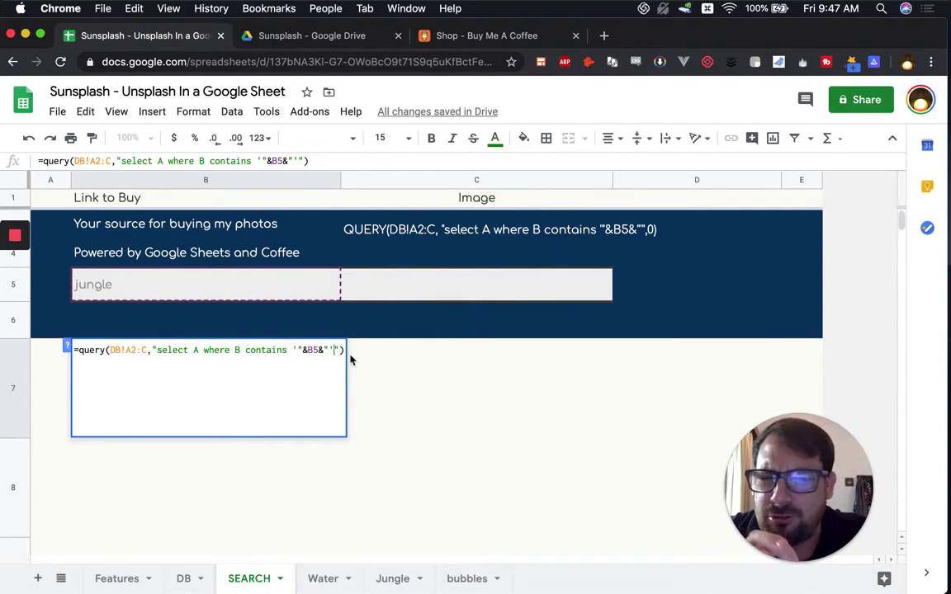
click(339, 350)
key(Return)
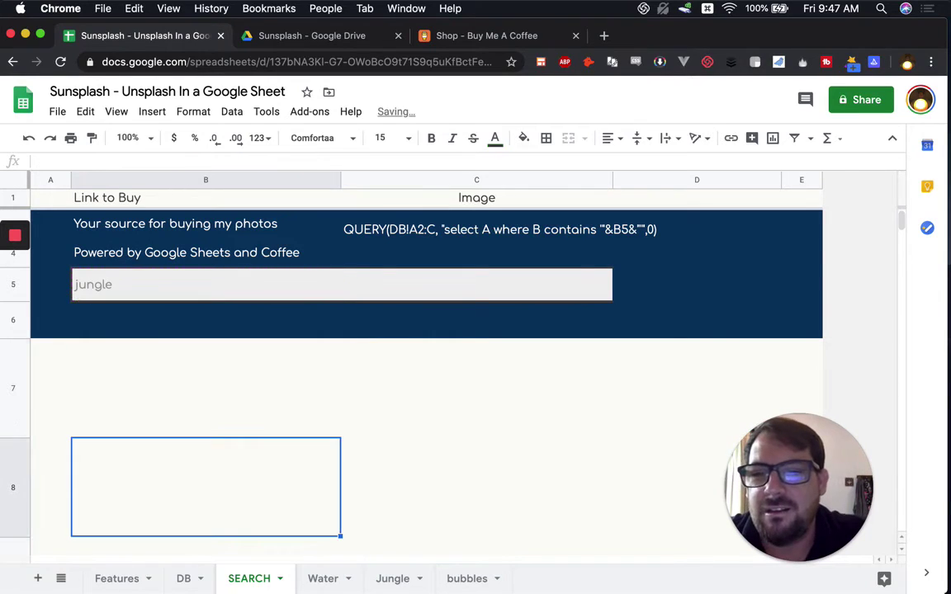
click(285, 377)
Step: Clear C7's old image formula, compare with C8, and start =index( in C7
click(400, 371)
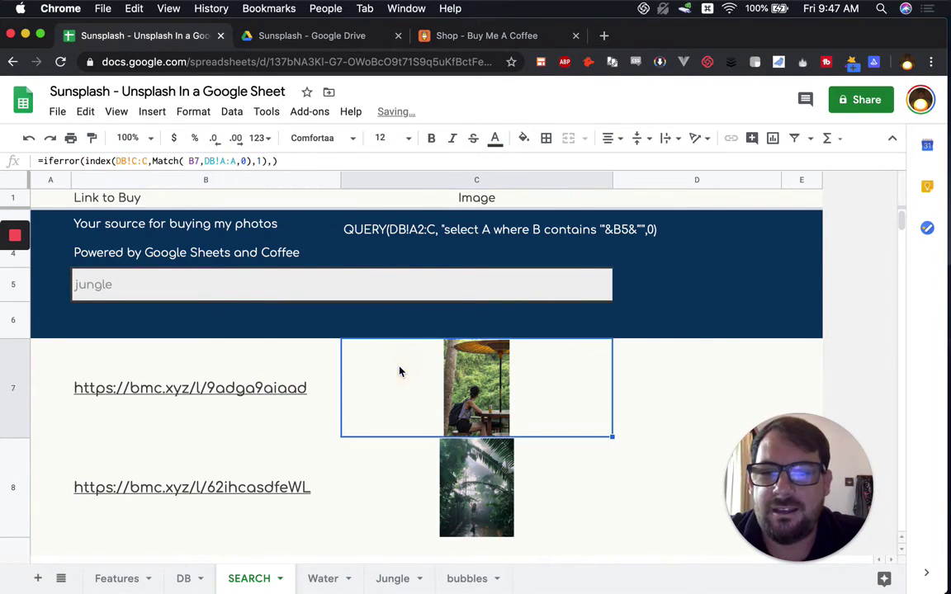
key(Delete)
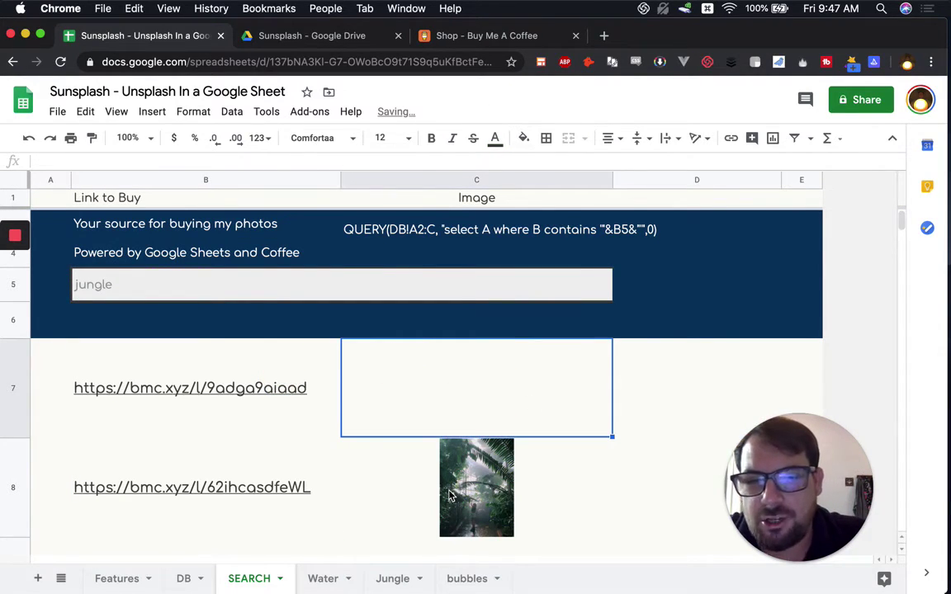
click(450, 495)
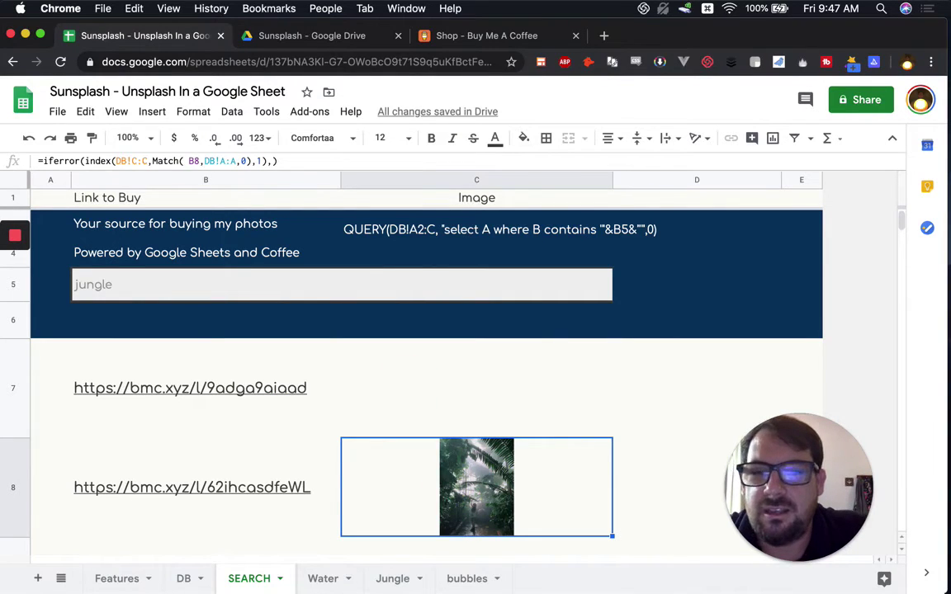
click(409, 386)
text(=index()
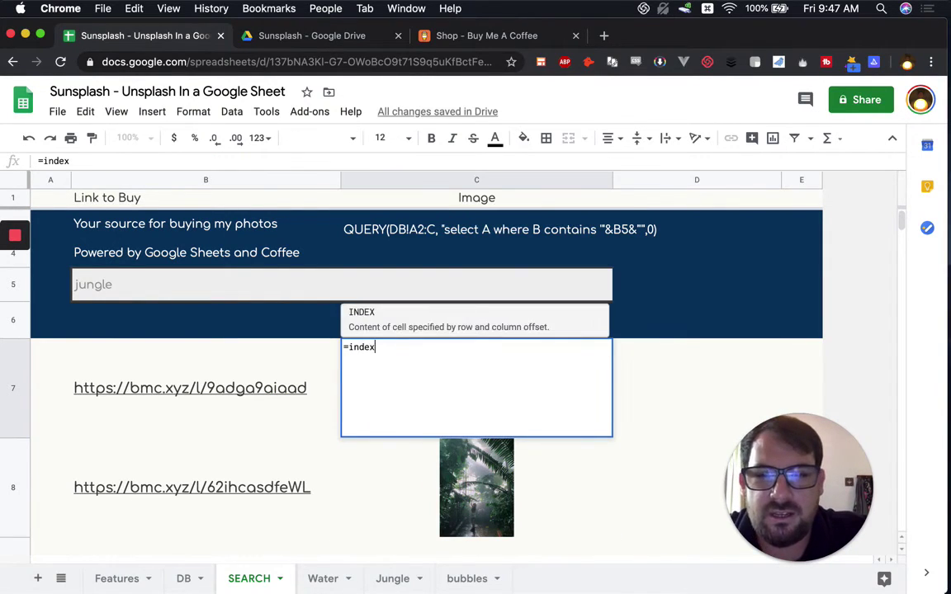
Step: Complete C7 as =index(DB!C:C, Match(B7,DB!A:A,0)) using DB columns and B7
click(201, 584)
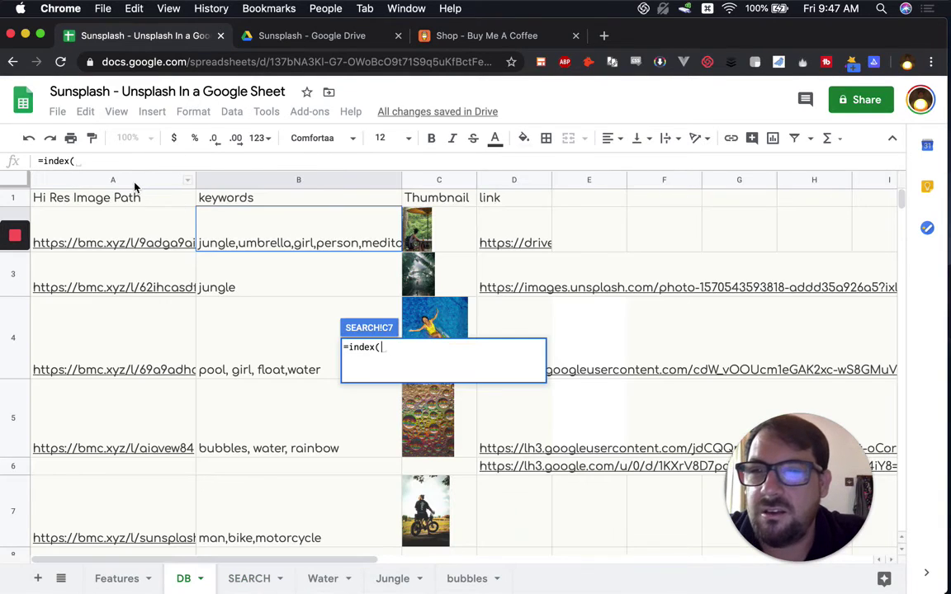
click(132, 182)
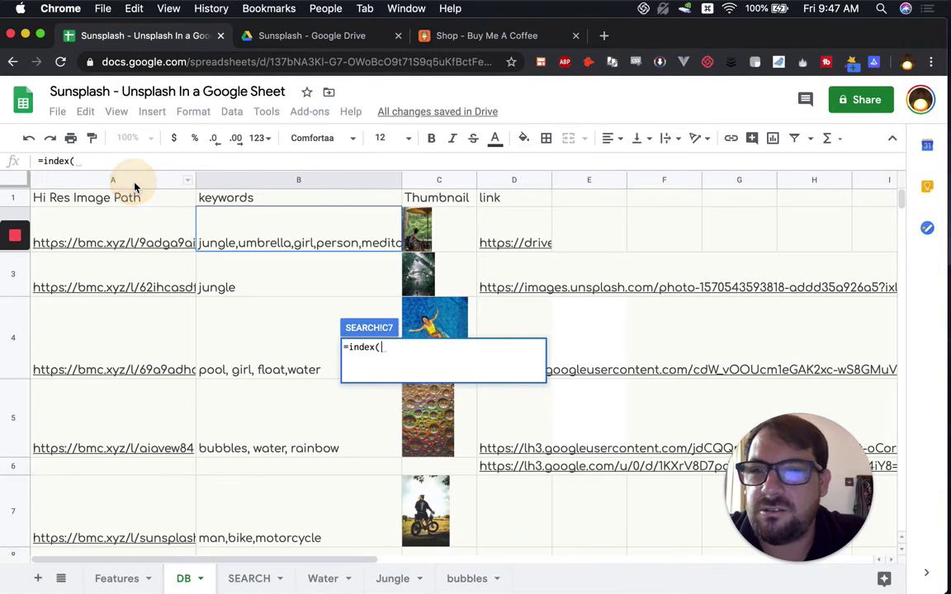
click(441, 182)
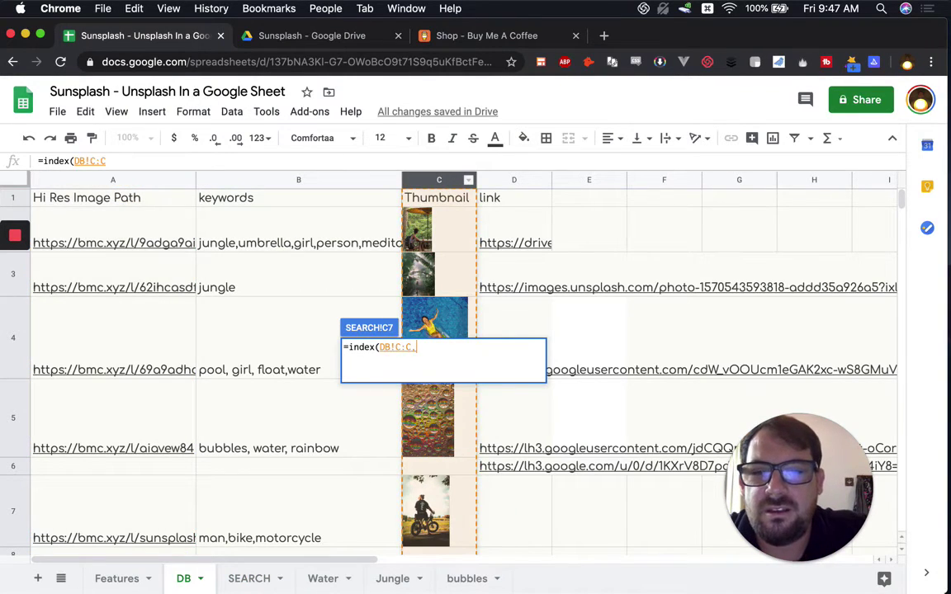
text(, Match()
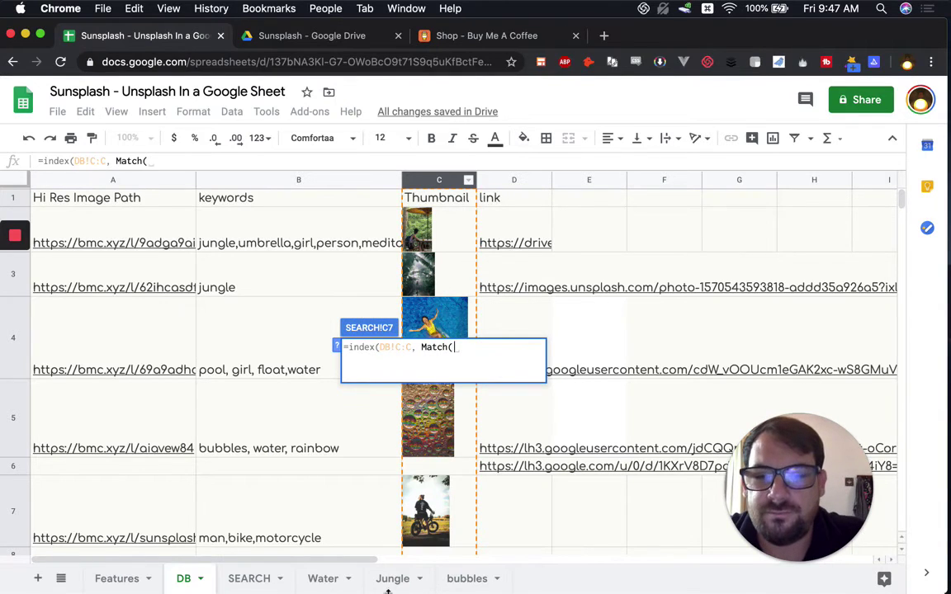
click(278, 582)
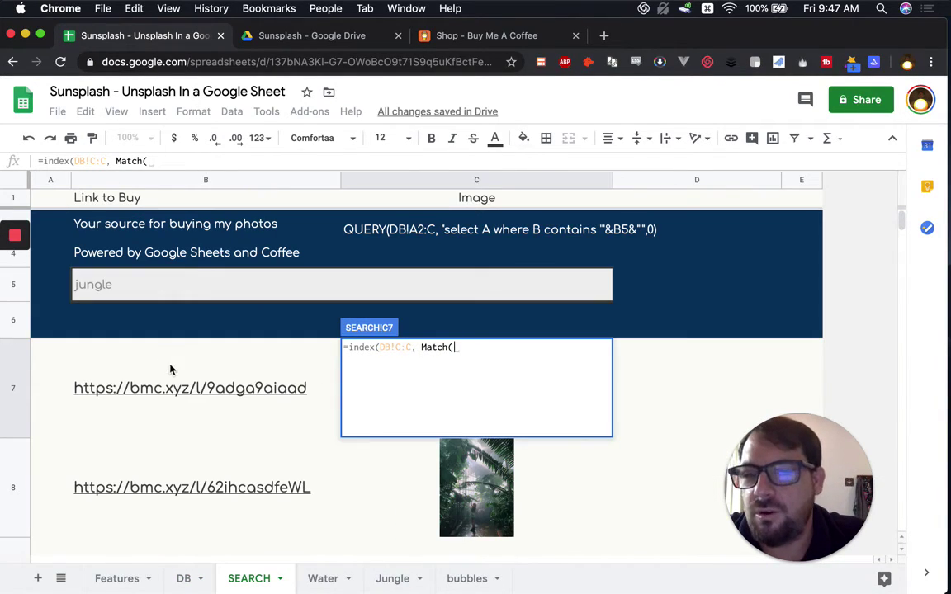
click(171, 369)
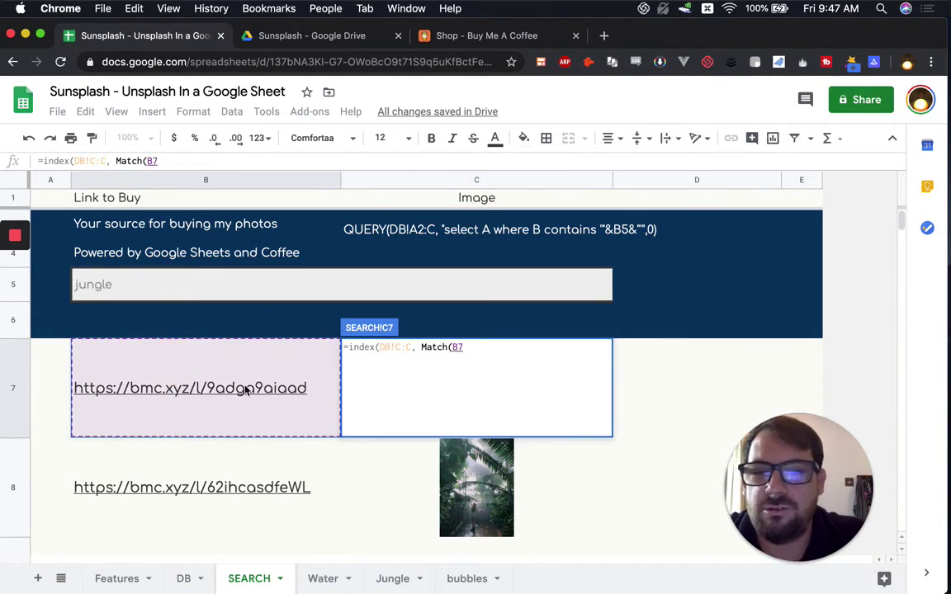
text(,)
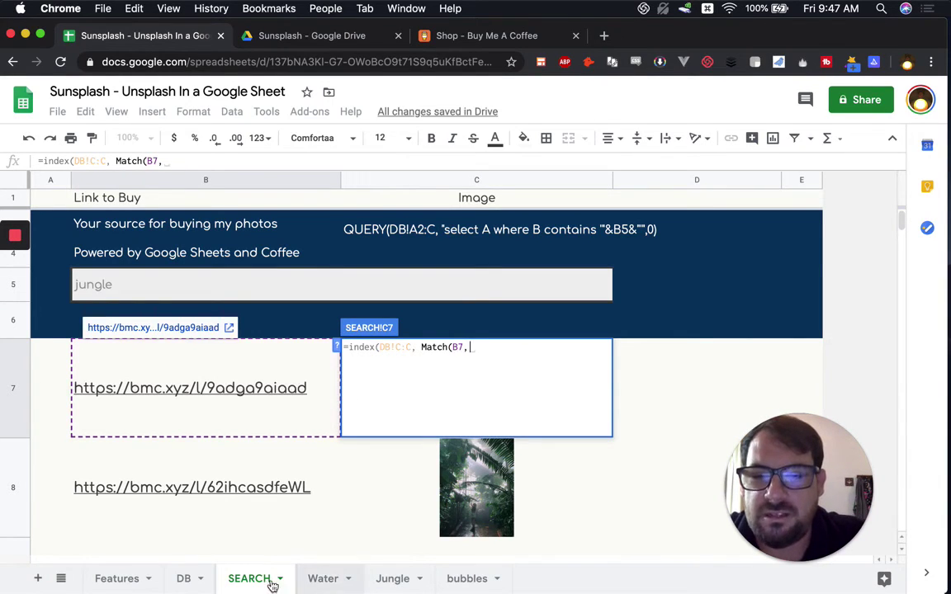
click(195, 575)
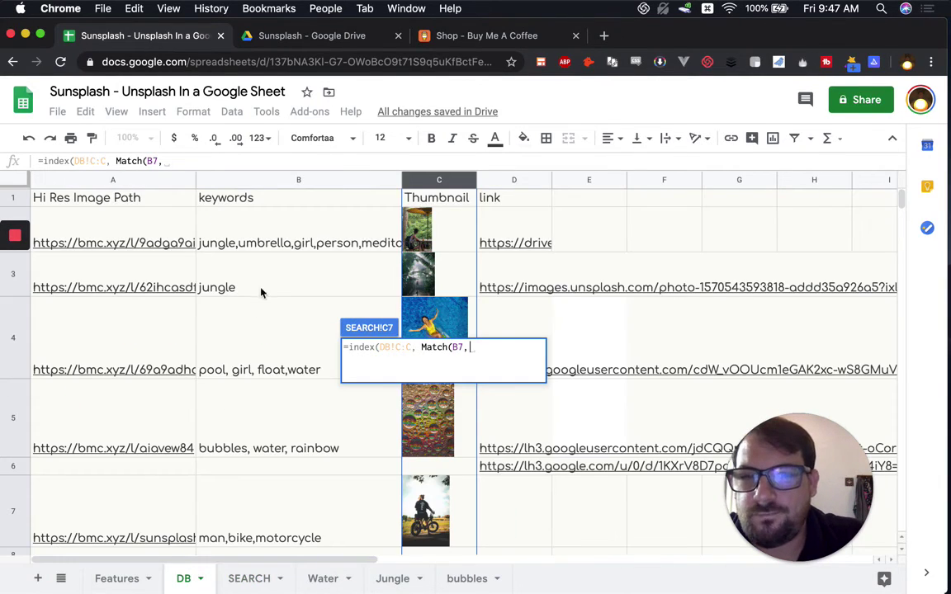
click(137, 182)
text(, )
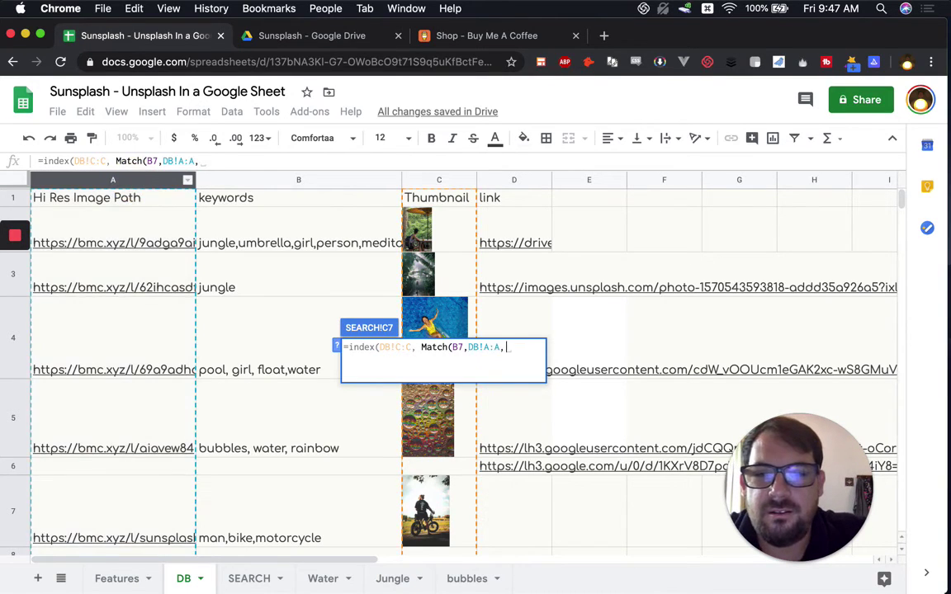
text(0)
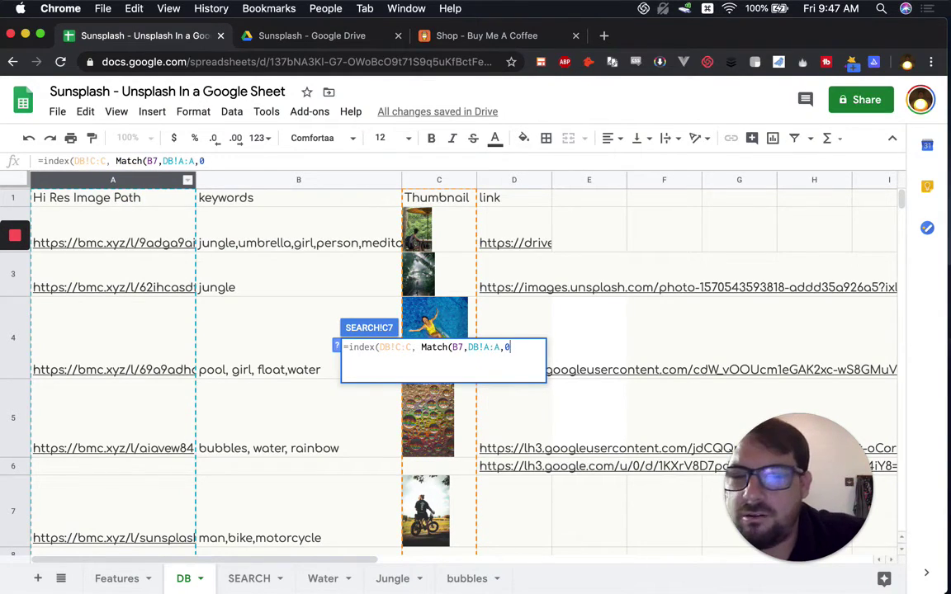
text()))
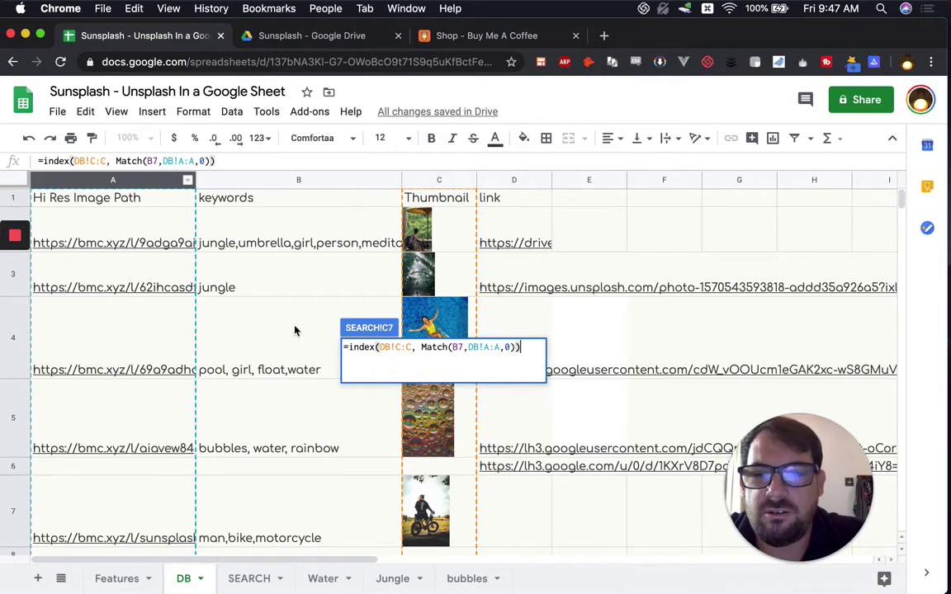
key(Return)
click(445, 395)
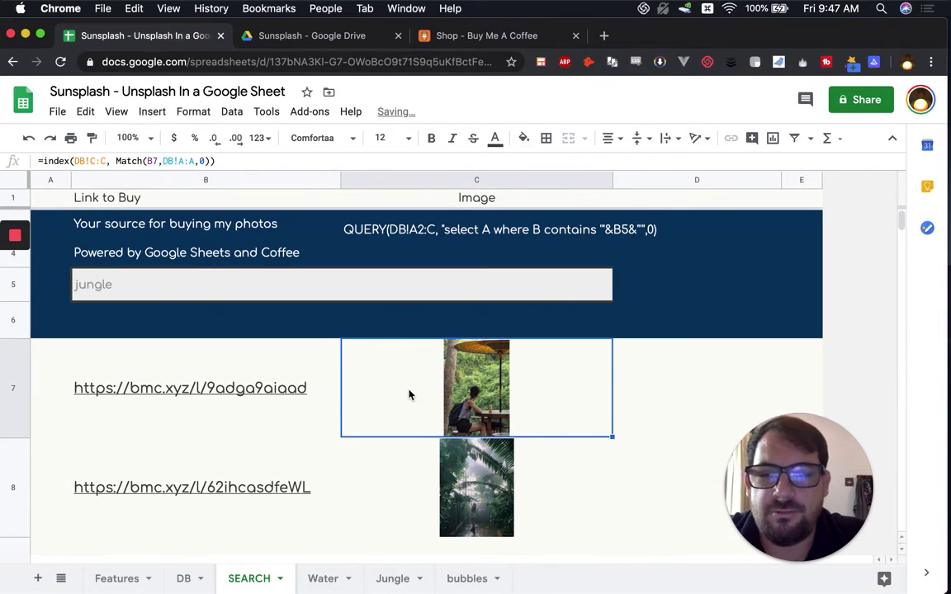
Step: Wrap C7's INDEX/MATCH lookup in iferror with an empty fallback
double_click(410, 395)
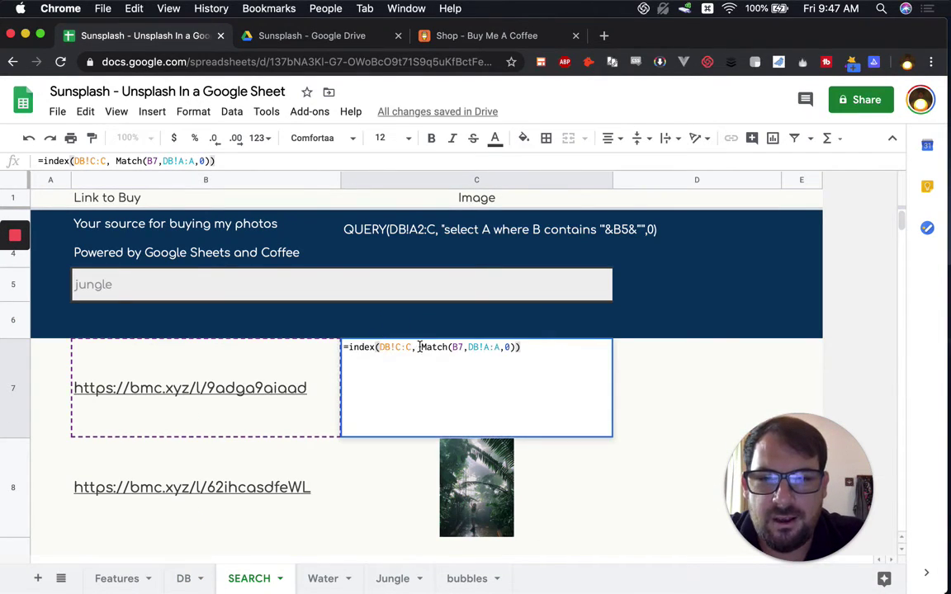
click(351, 348)
text(iferror()
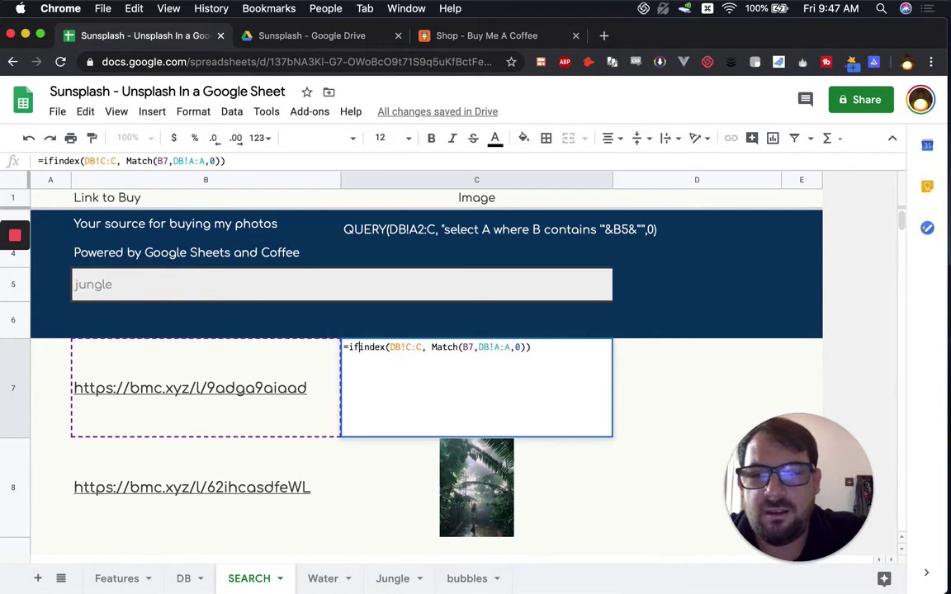
key(super+Right)
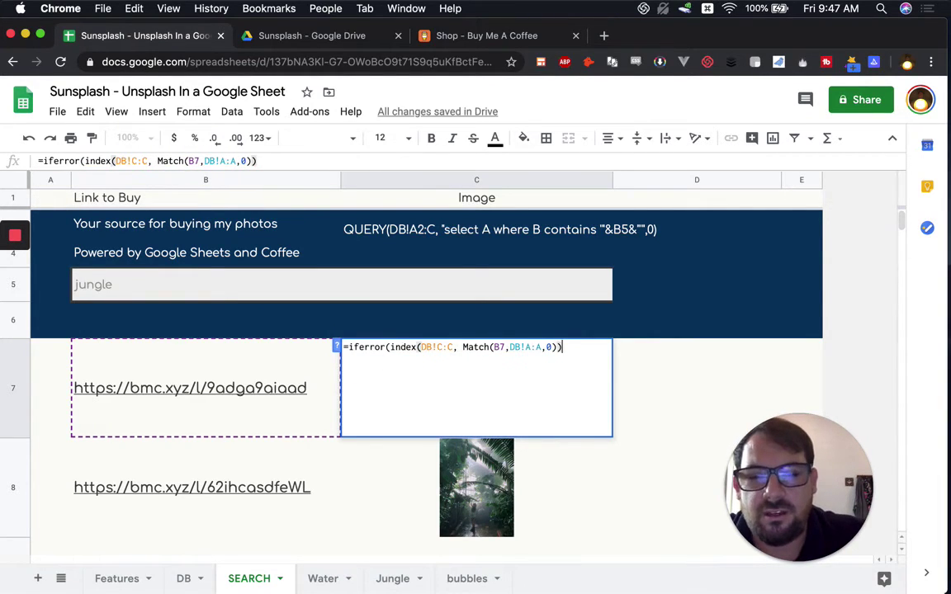
text(,))
key(Return)
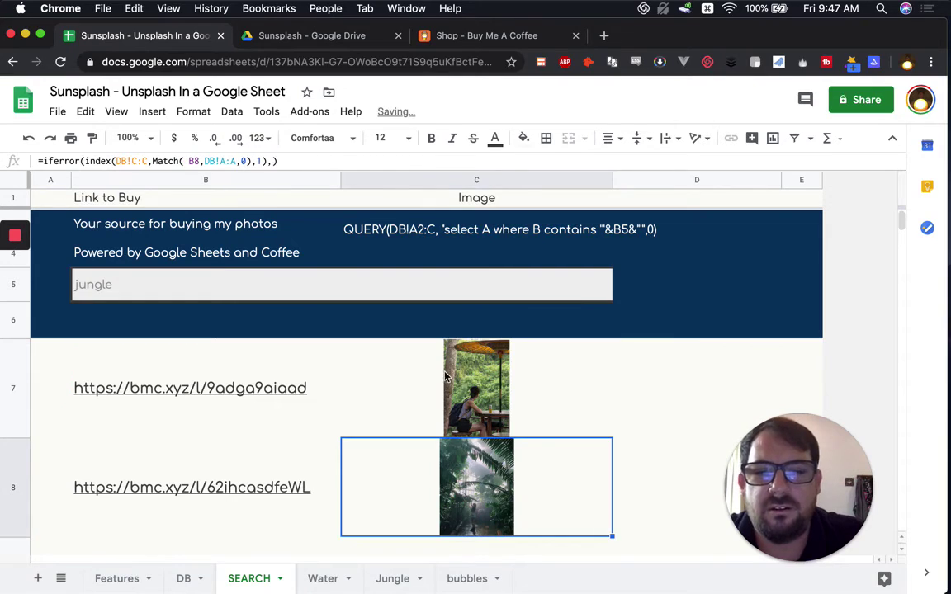
click(446, 377)
Step: Copy C7's thumbnail formula and inspect the formulas in neighbouring cells
scroll(393, 388, down, 1)
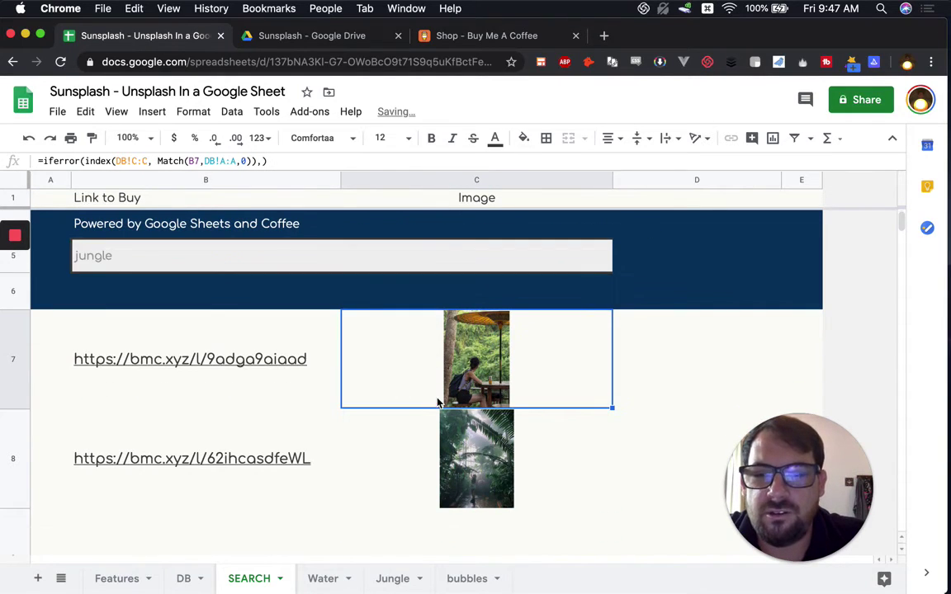
key(super+c)
key(Down)
key(Down)
key(Down)
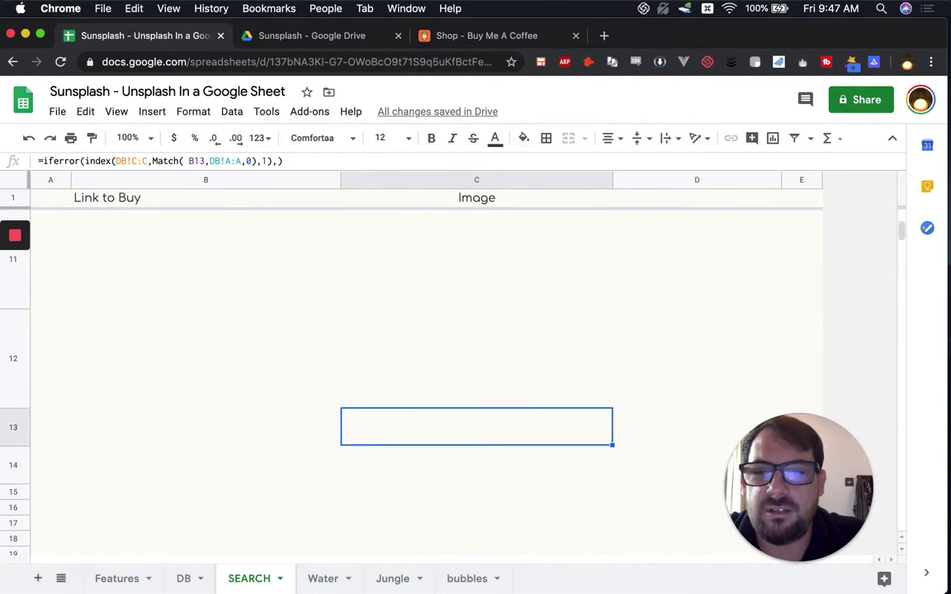
key(Up)
key(Up)
key(Up)
key(Up)
key(Up)
key(Down)
key(Down)
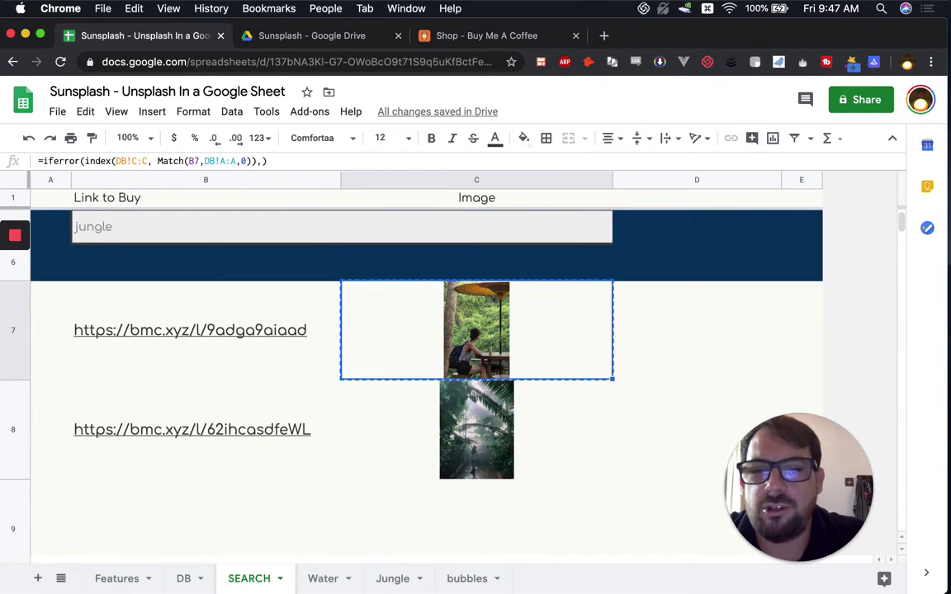
key(Left)
key(Left)
key(Down)
key(Down)
key(Right)
key(Right)
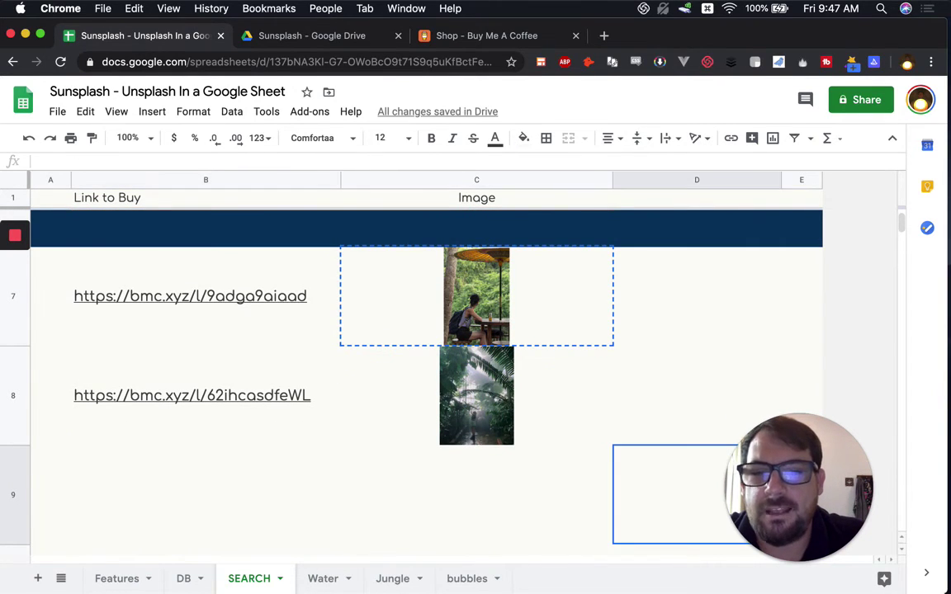
key(Left)
key(Up)
key(Up)
key(Up)
key(Up)
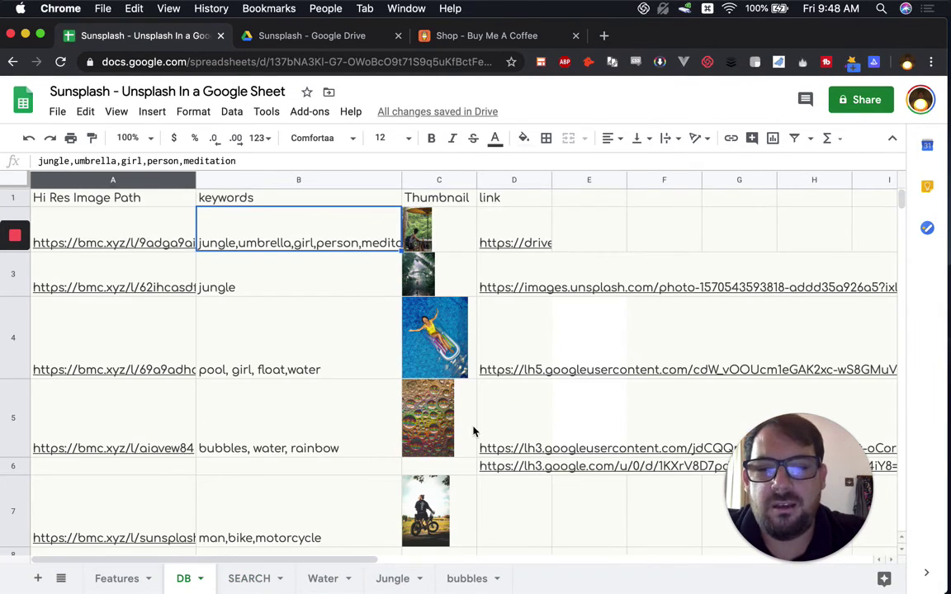
Step: Start an =image( formula in C8 below the motorcycle thumbnail, then abandon it
scroll(474, 432, down, 2)
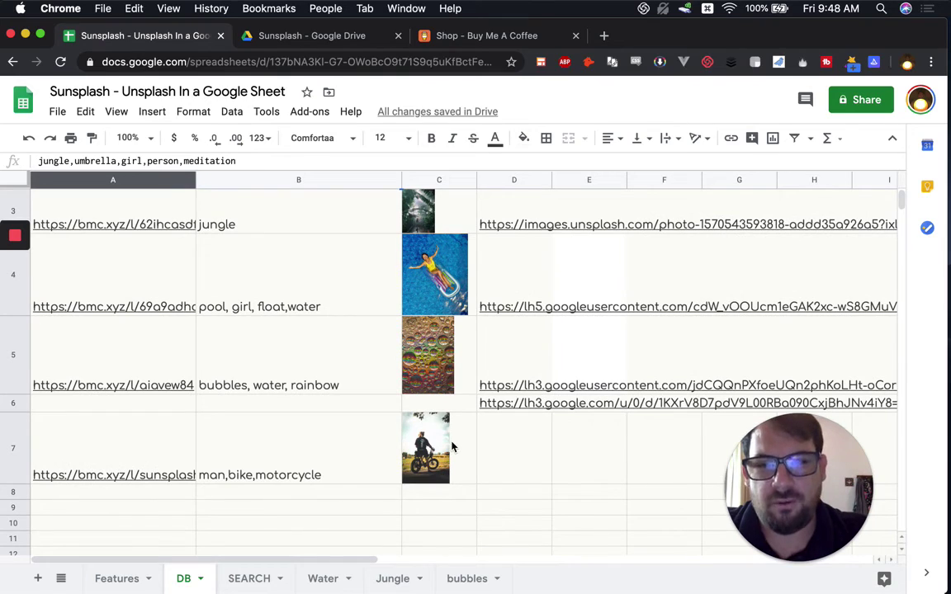
click(450, 446)
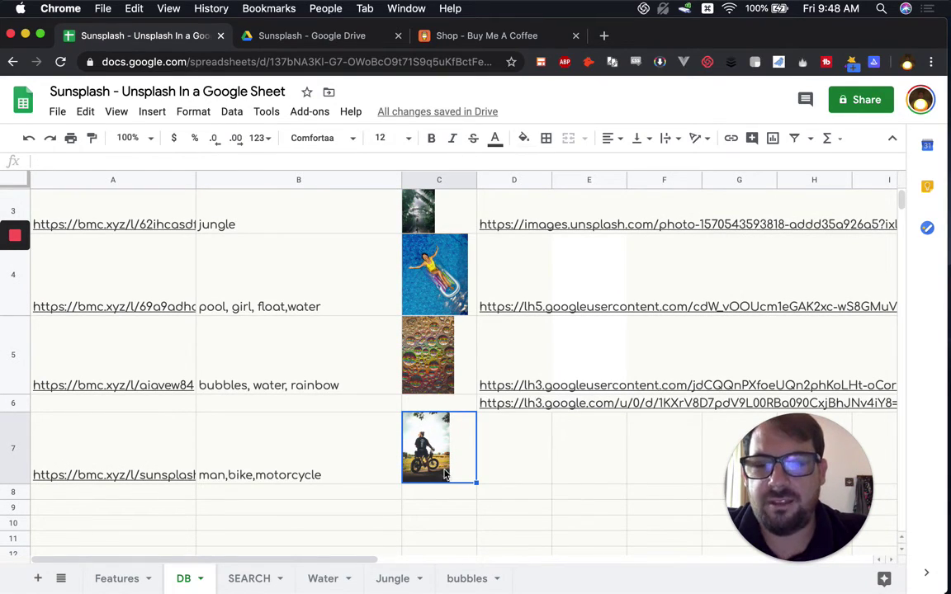
click(446, 495)
text(=)
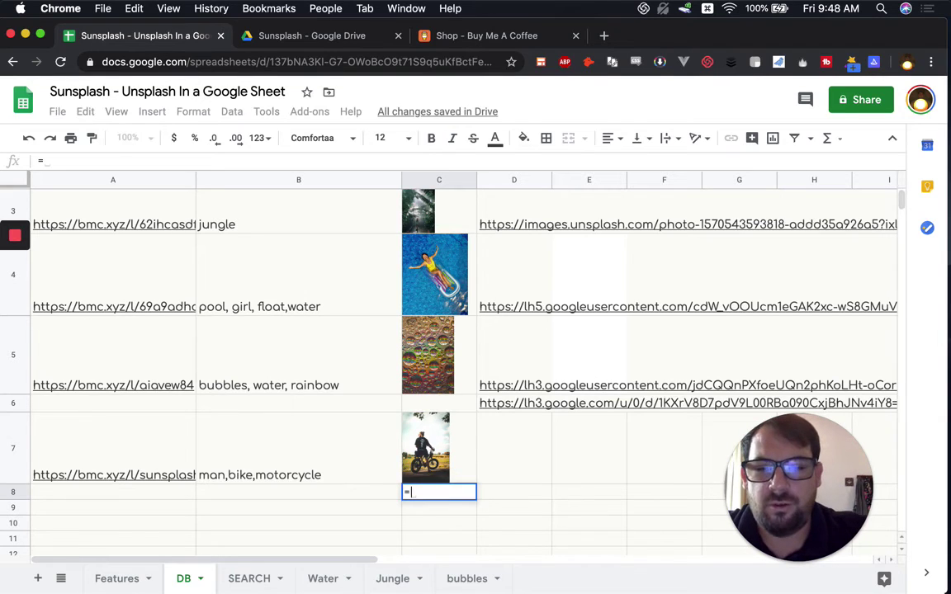
text(image()
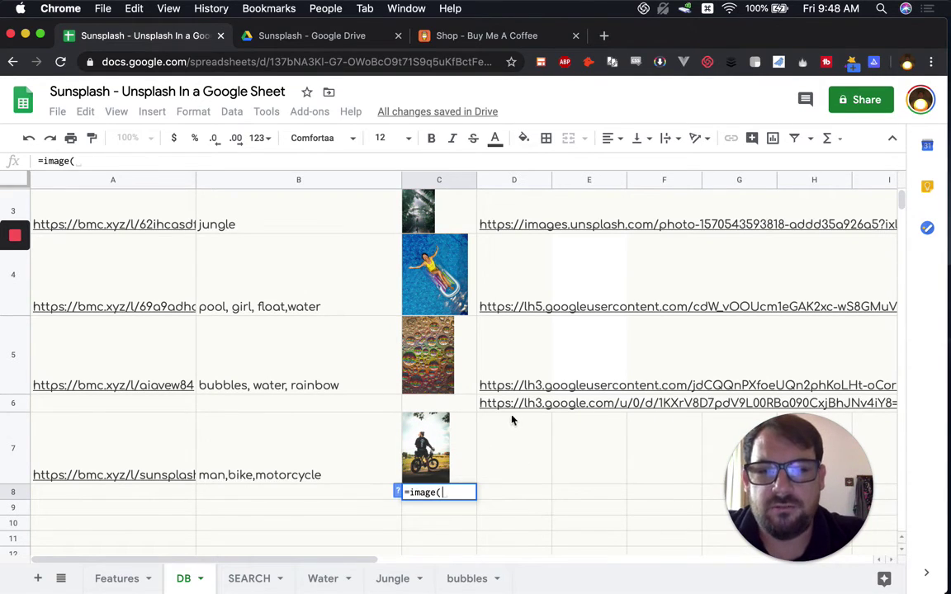
key(Escape)
Step: Clear the stray lh3.google.com link from D6 and view the full Drive URL in D2
click(511, 407)
key(Delete)
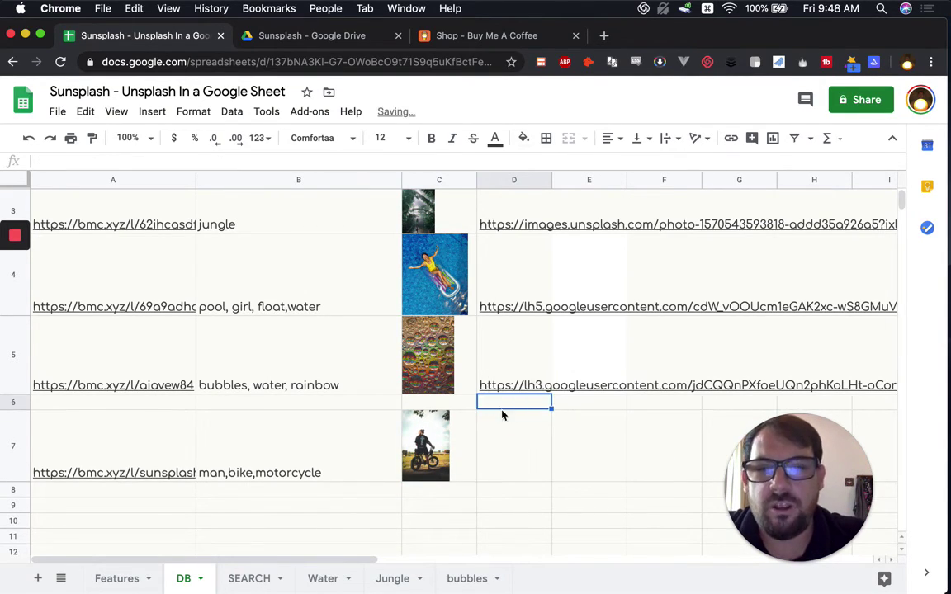
scroll(471, 289, up, 2)
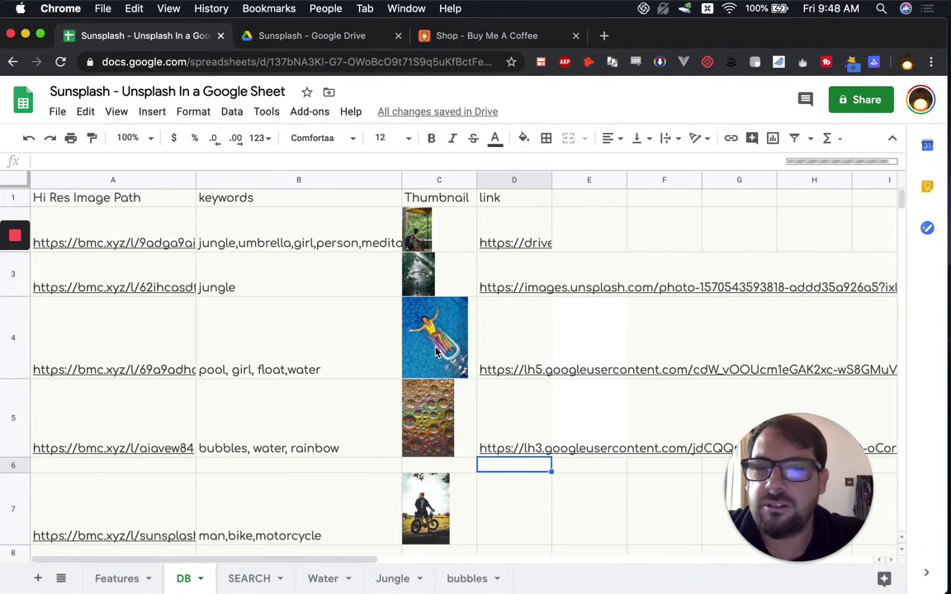
click(500, 233)
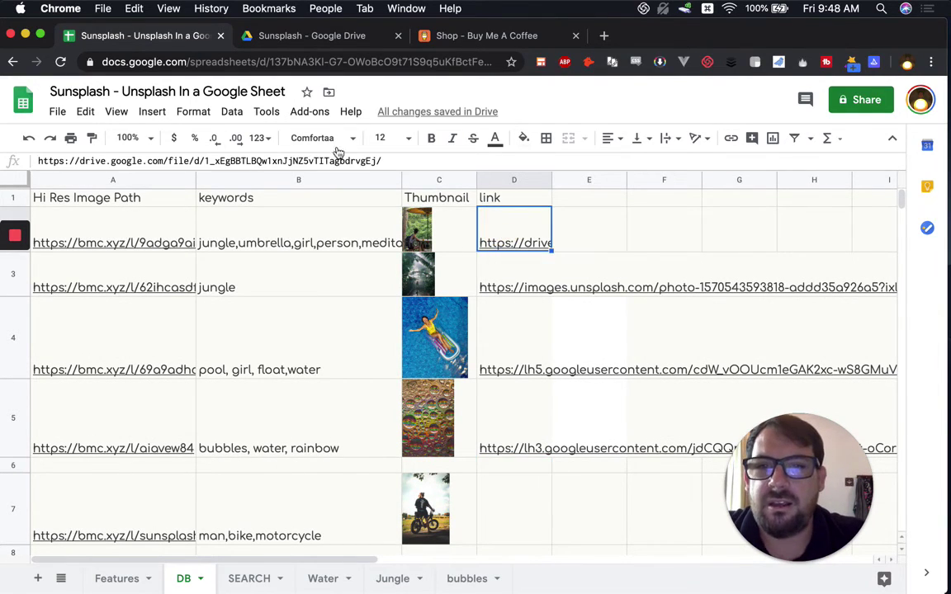
key(Return)
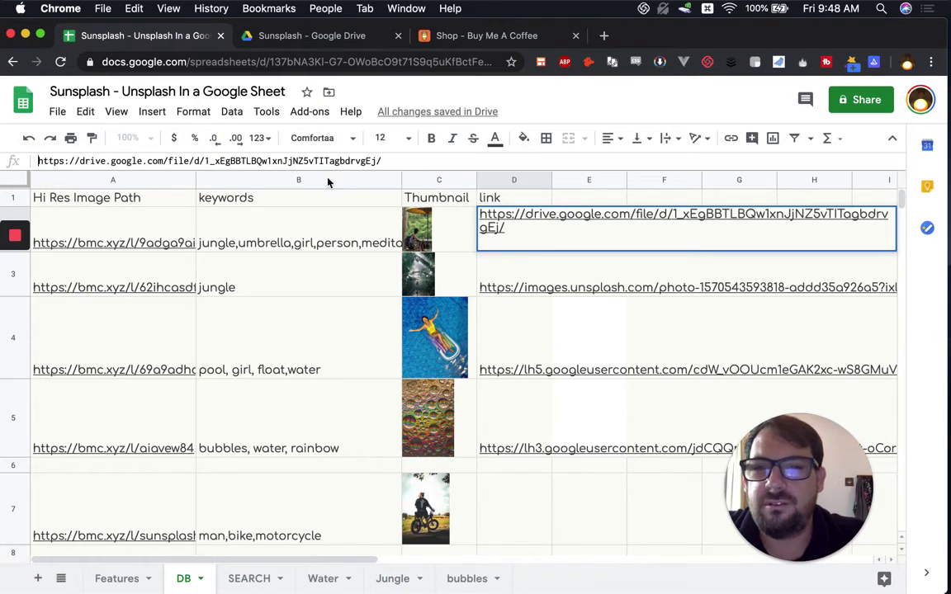
key(Escape)
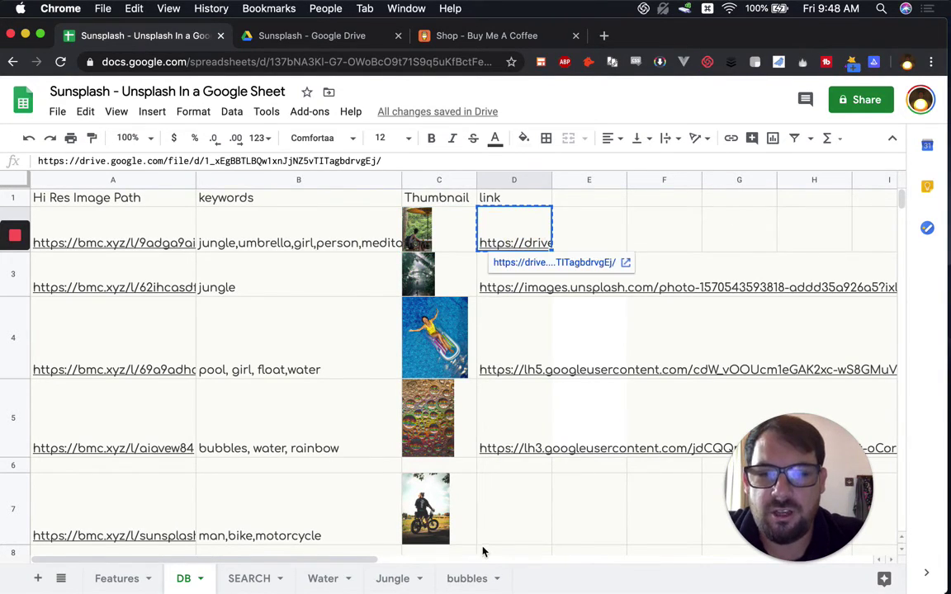
scroll(484, 547, down, 6)
scroll(471, 355, up, 2)
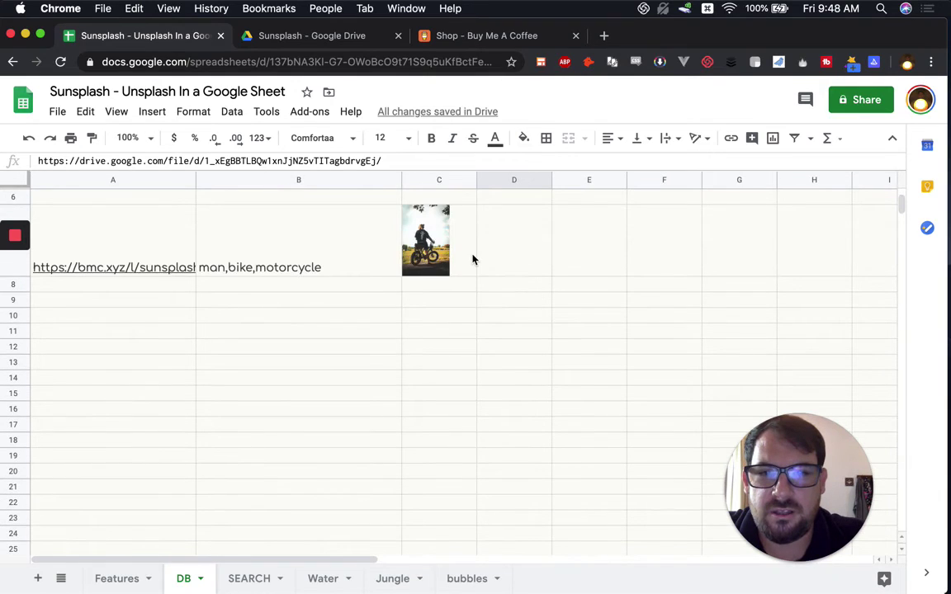
Step: Paste the Drive URL into D12 and enter =image(D12) in C12
click(462, 347)
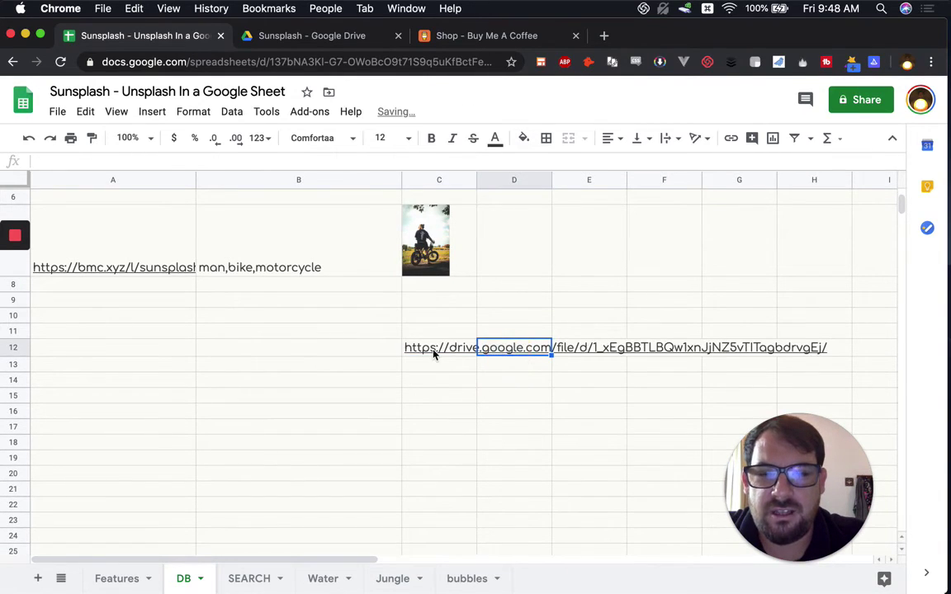
key(Delete)
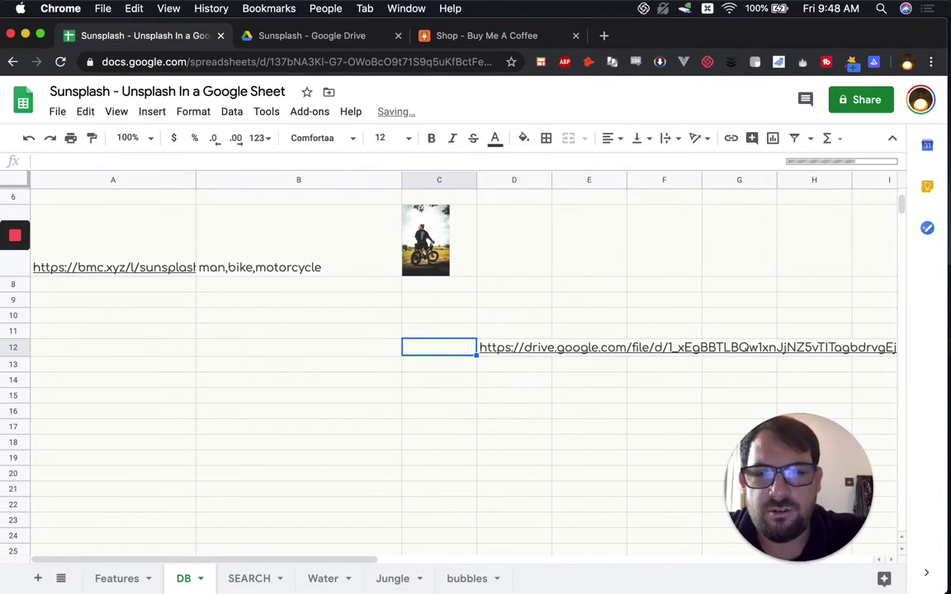
text(=imag)
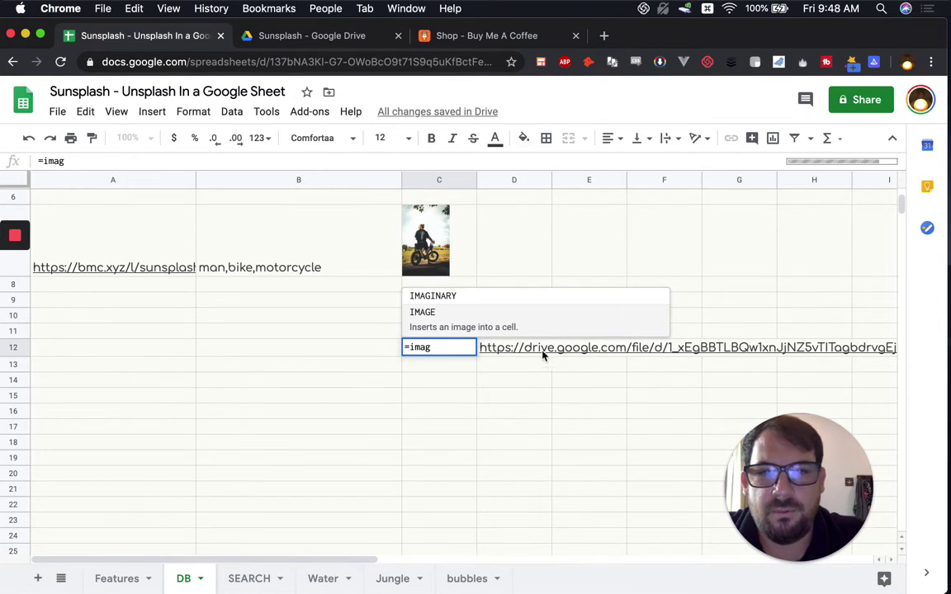
text(e()
click(528, 345)
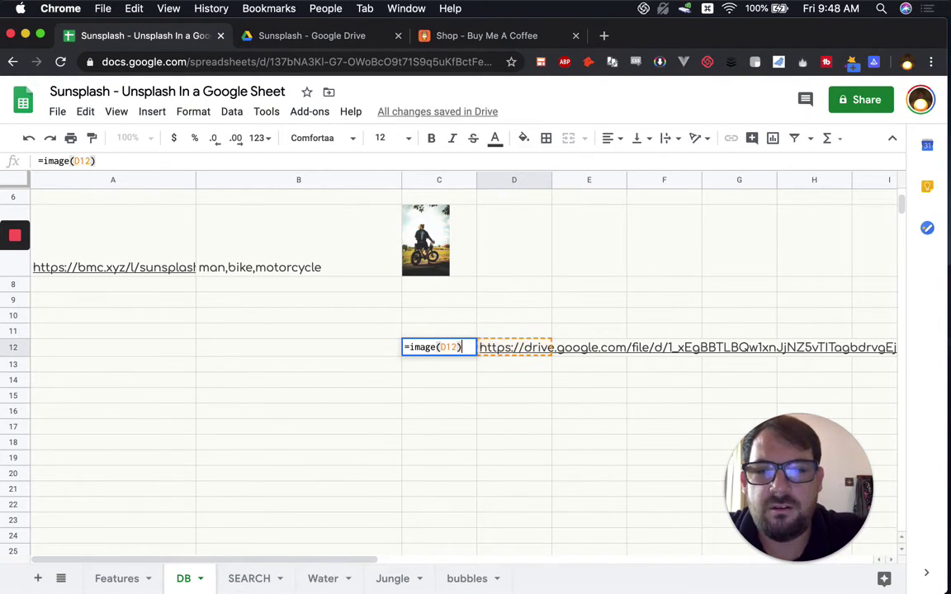
key(Return)
click(439, 340)
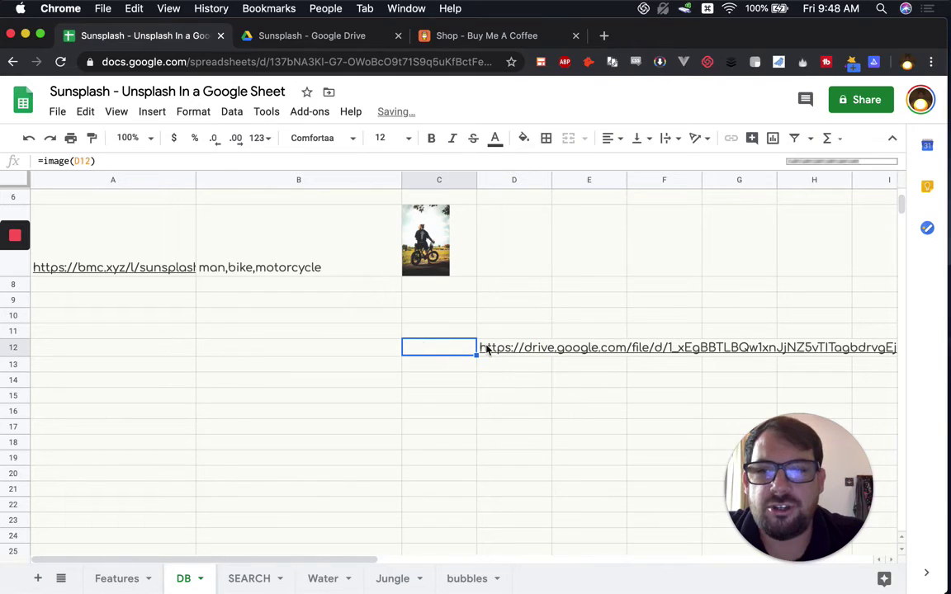
Step: Delete the Drive link from D12 and the non-working image formula from C12
click(512, 350)
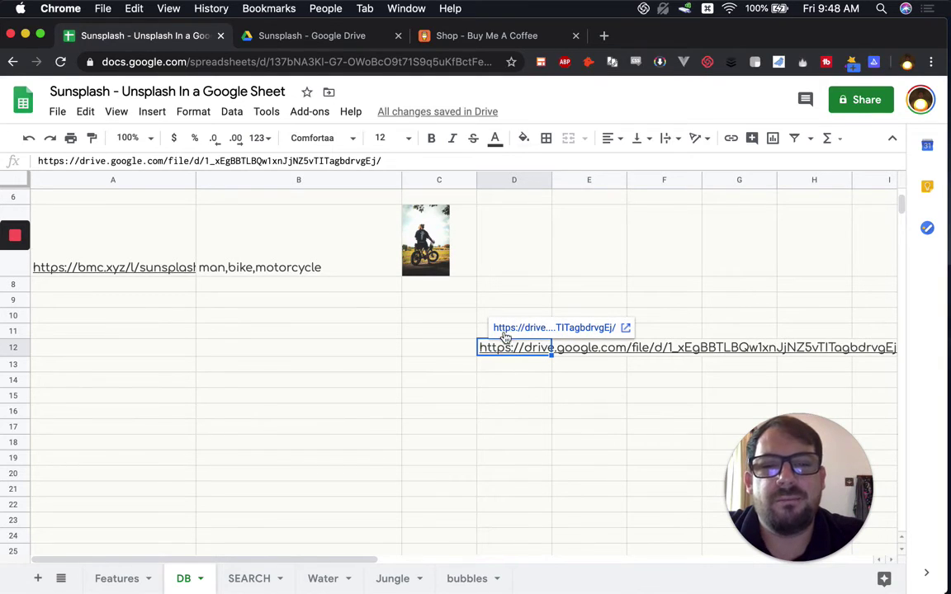
click(454, 353)
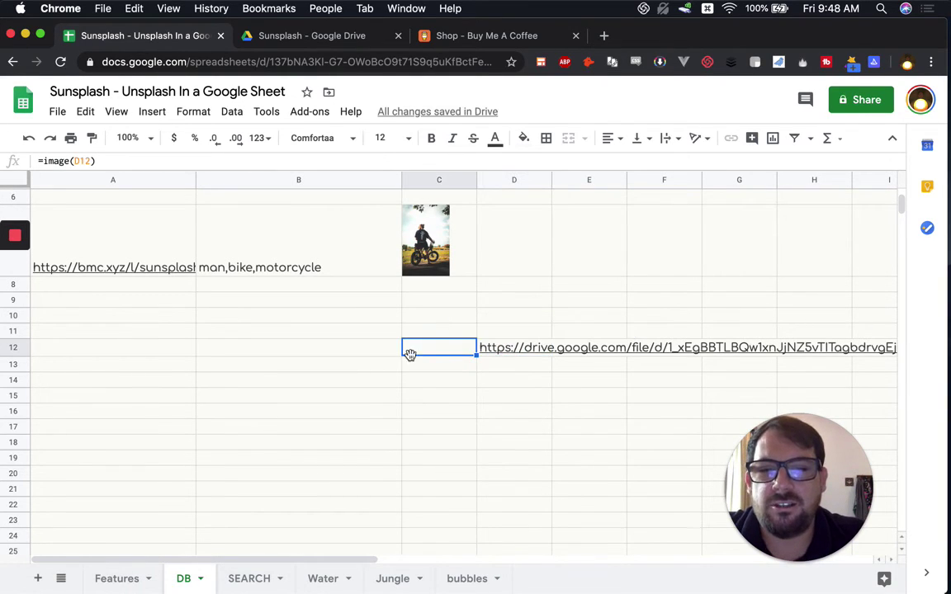
click(498, 350)
key(Delete)
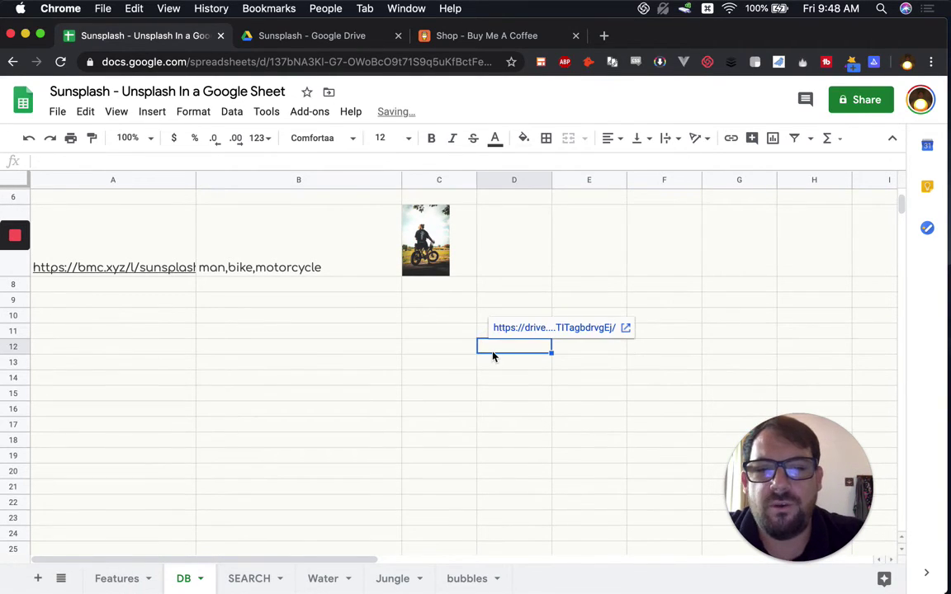
key(Left)
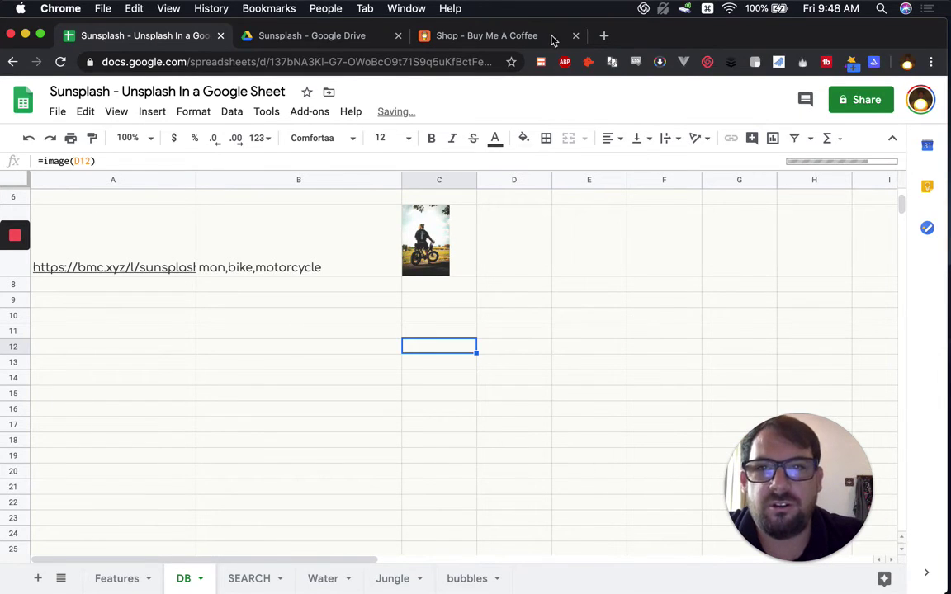
key(Delete)
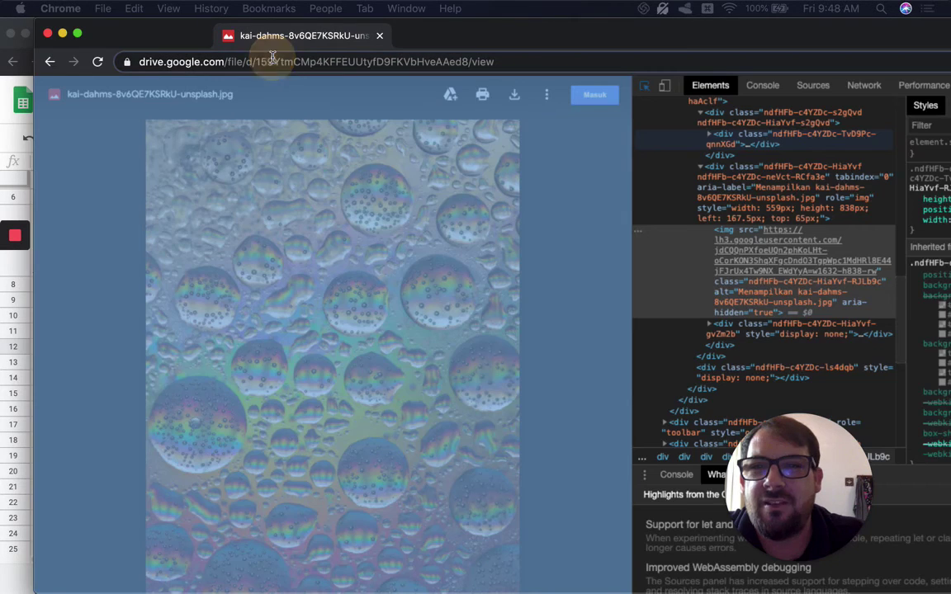
Step: Inspect the bubbles photo in Drive for its lh3.googleusercontent.com source, then close the preview
click(248, 156)
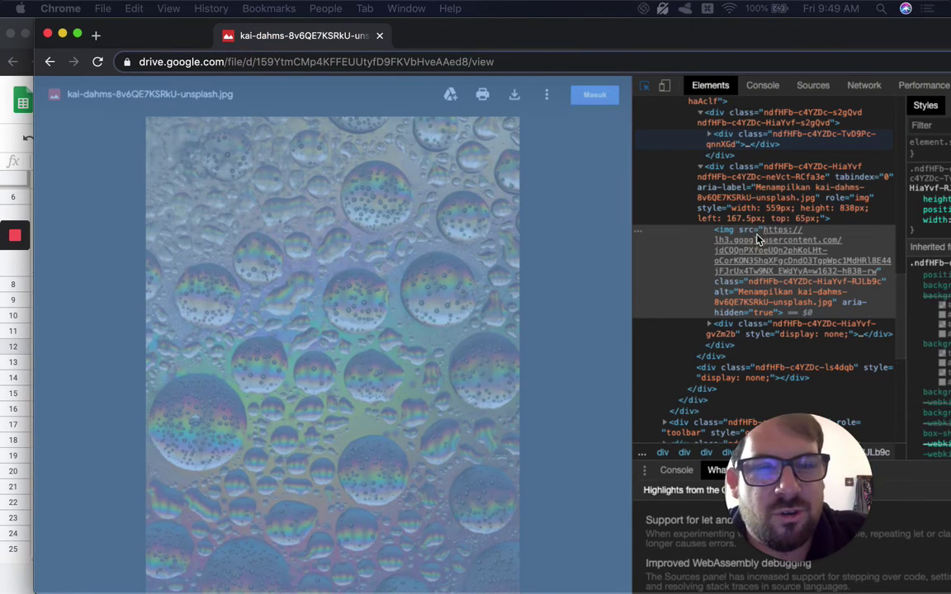
scroll(695, 212, down, 1)
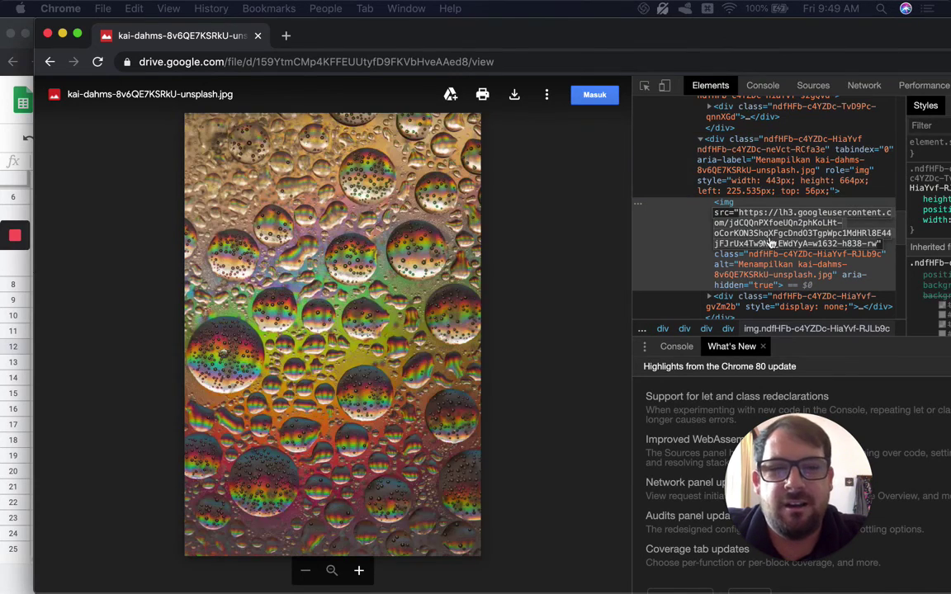
click(258, 37)
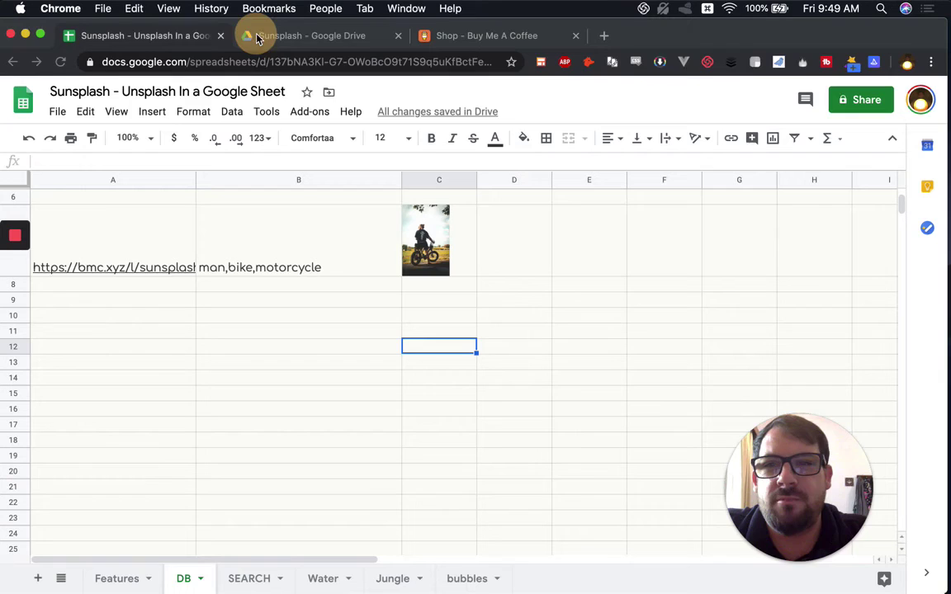
Step: Paste the googleusercontent image address into D9 and add =image(D9) in C9
double_click(484, 291)
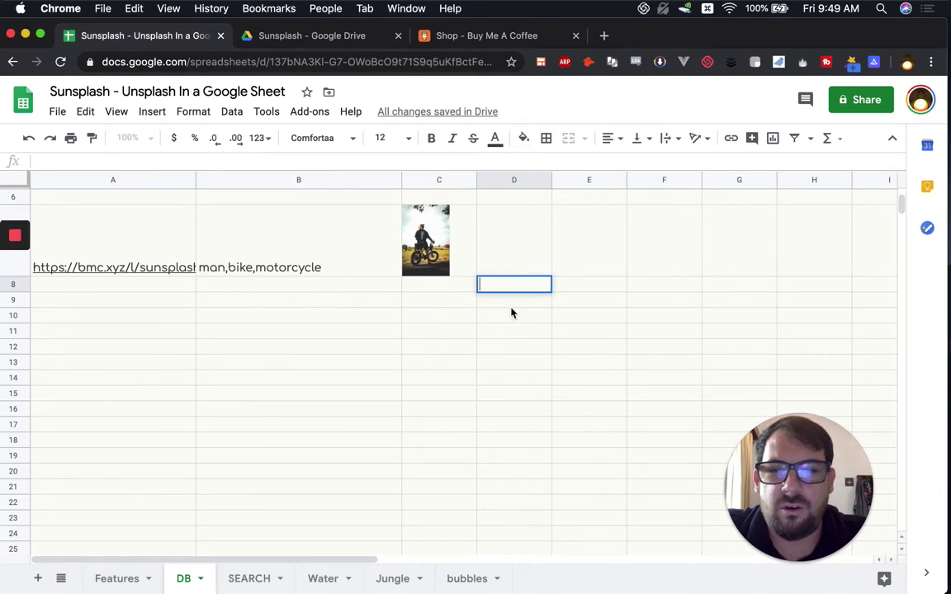
key(Return)
key(super+v)
click(451, 309)
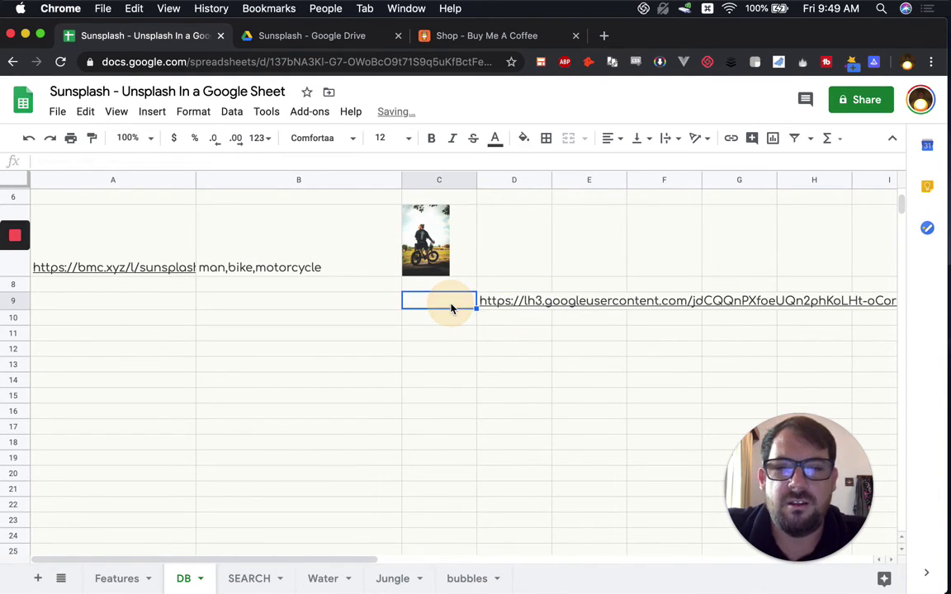
text(=image()
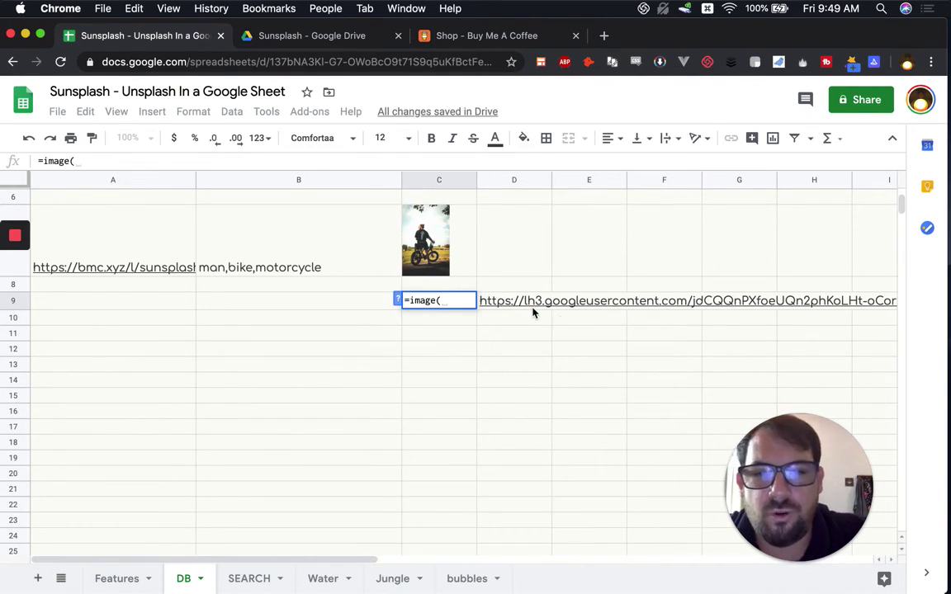
click(532, 312)
text())
key(Return)
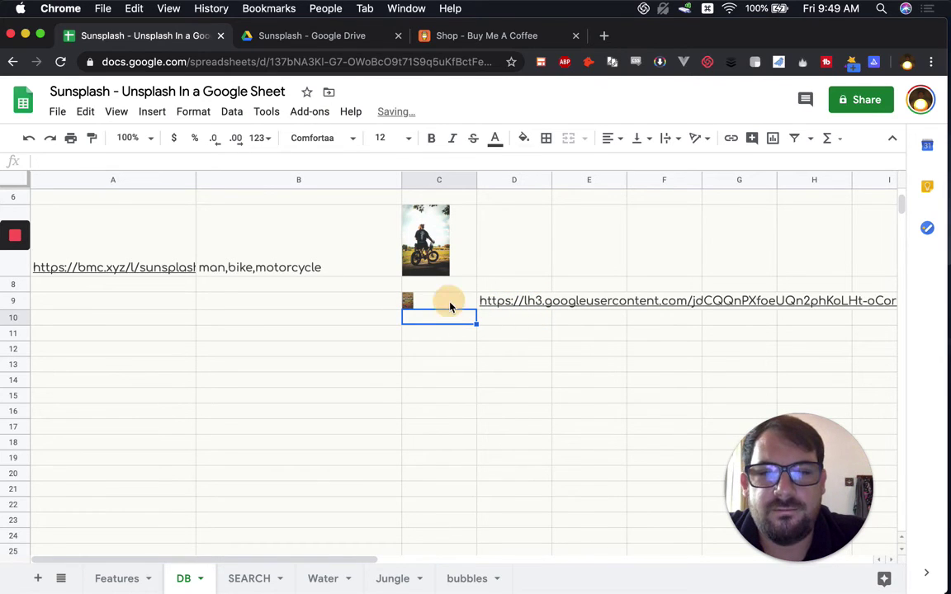
click(450, 307)
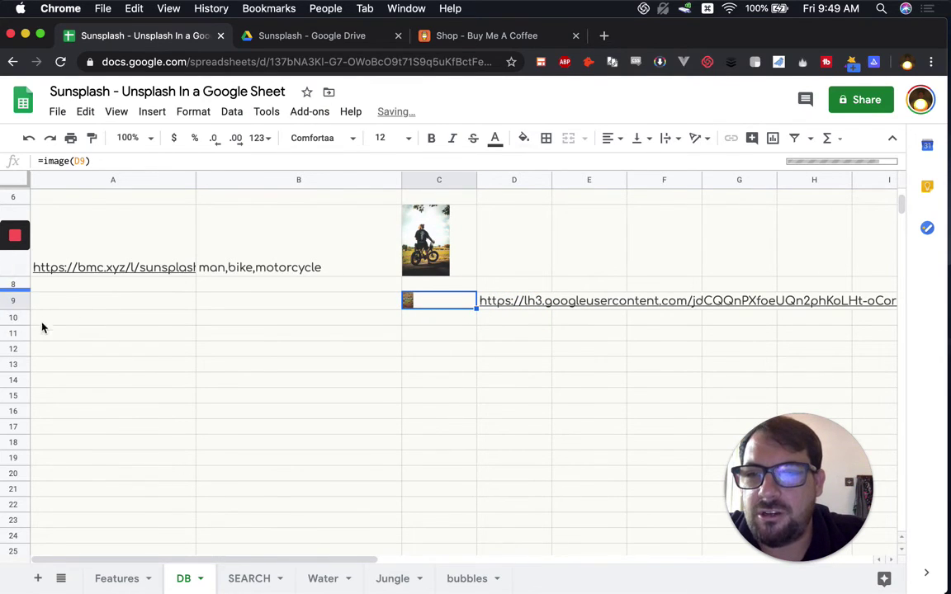
Step: Review the D5 link and C7 thumbnail, then clear the test image and URL from C9:D9
scroll(405, 297, up, 5)
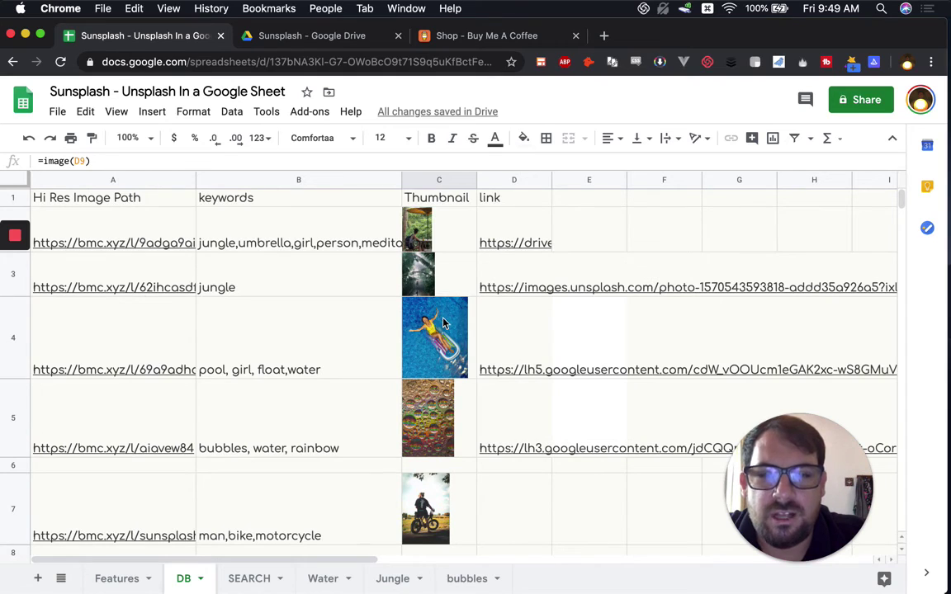
click(499, 410)
scroll(501, 402, down, 1)
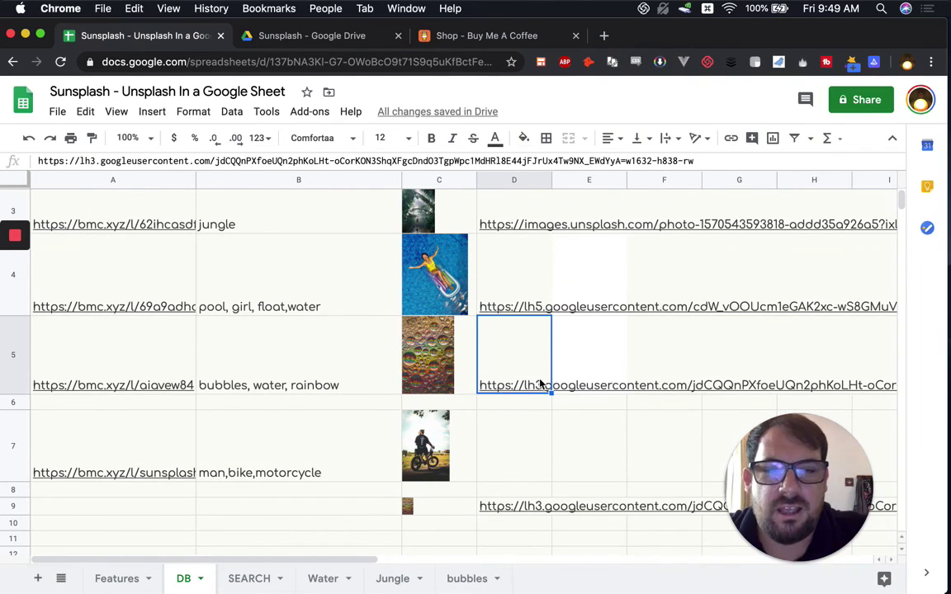
click(506, 359)
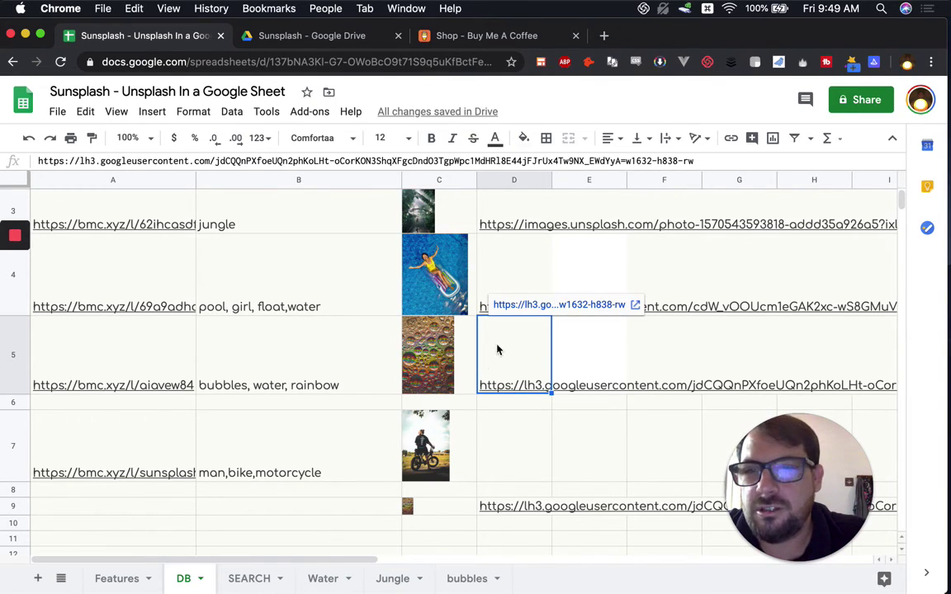
click(456, 451)
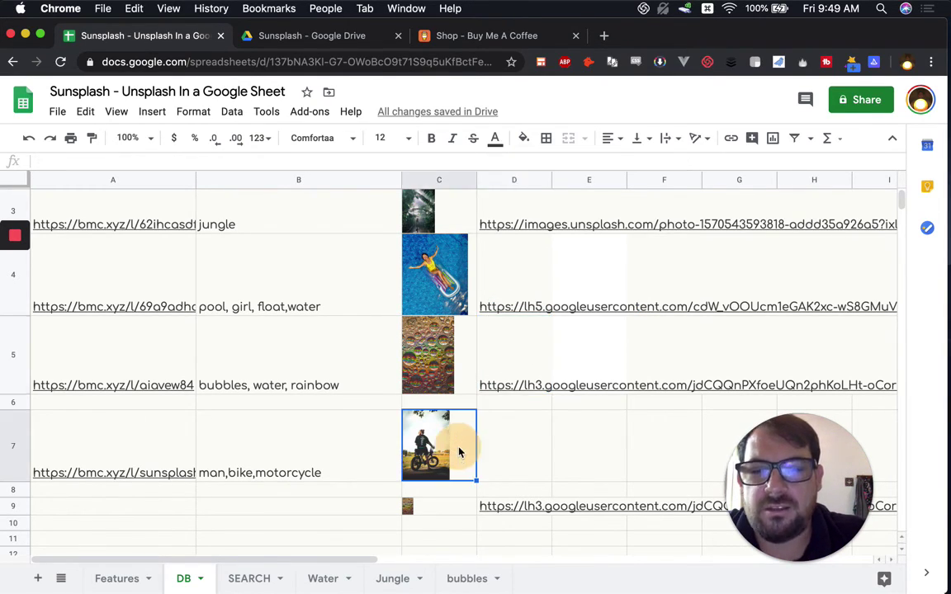
click(462, 506)
shift+click(531, 509)
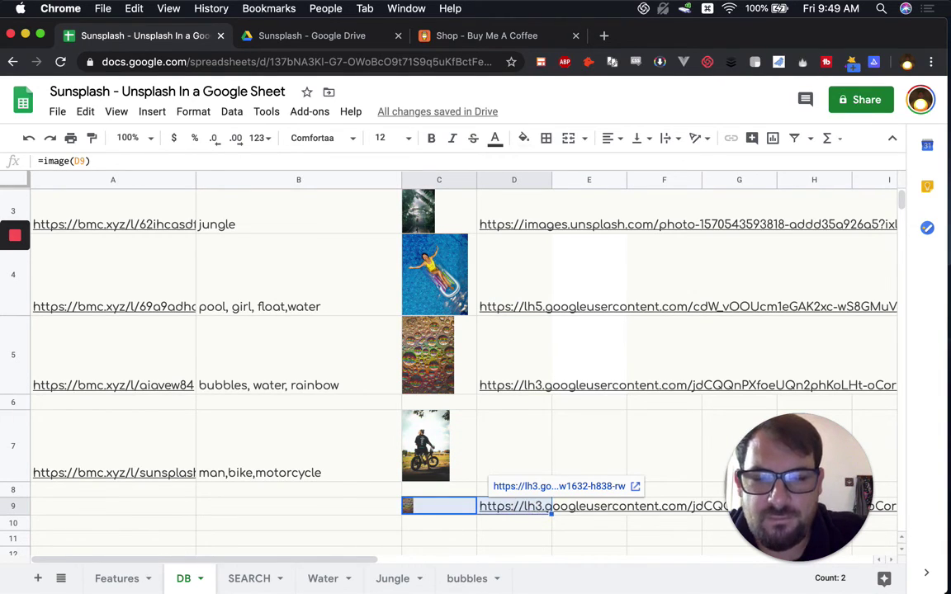
key(Delete)
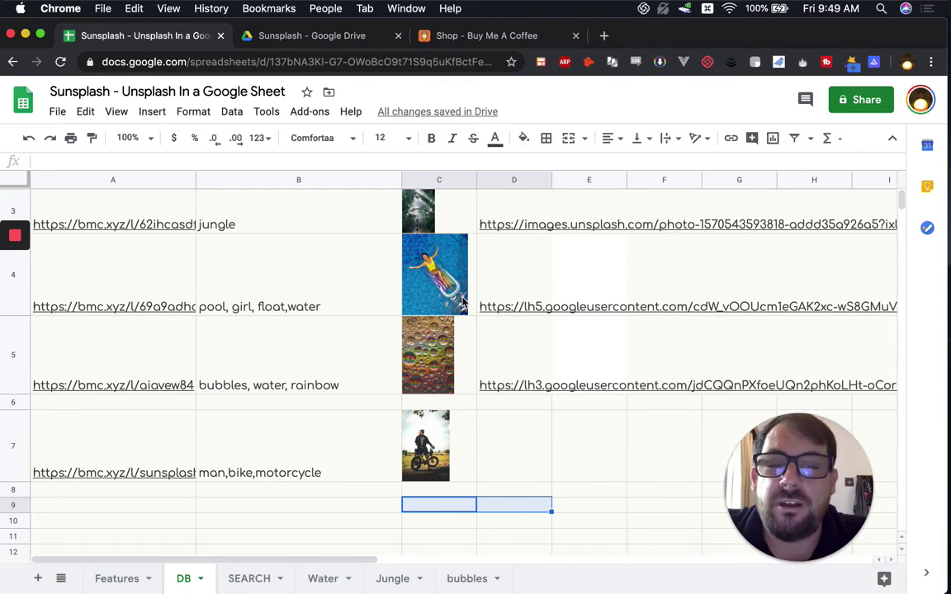
Step: Copy F4's cream formatting and paste it onto cells E4 and E5
click(510, 304)
click(676, 279)
key(super+c)
key(Left)
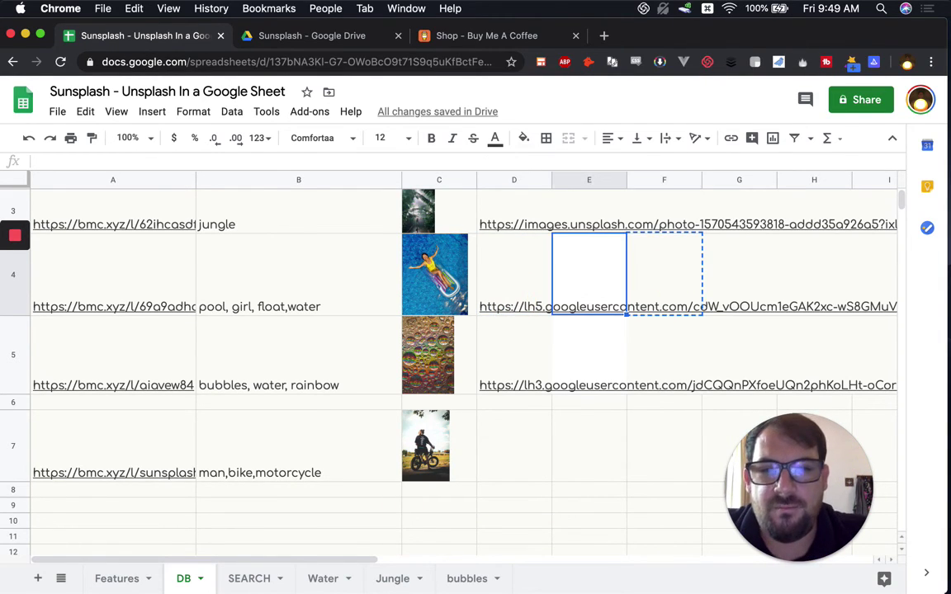
key(super+v)
key(Down)
key(super+v)
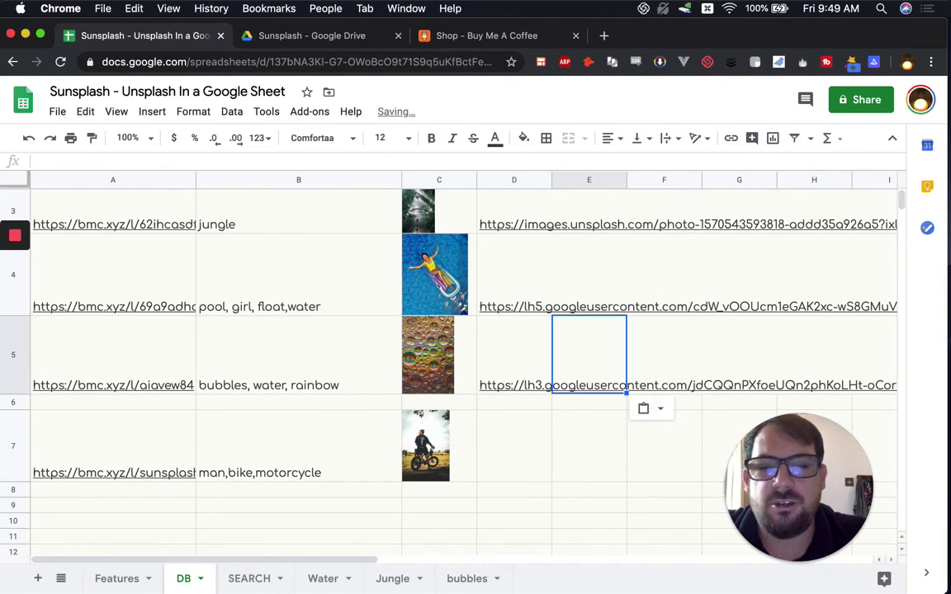
key(Left)
Step: Open the Insert options and close them unused, then review the D5 and A5 links
click(458, 423)
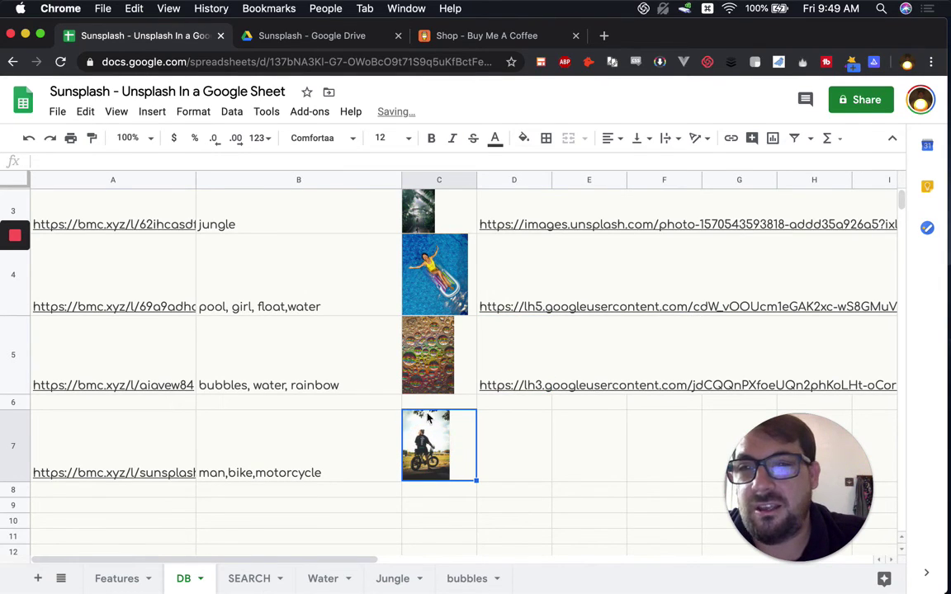
click(151, 113)
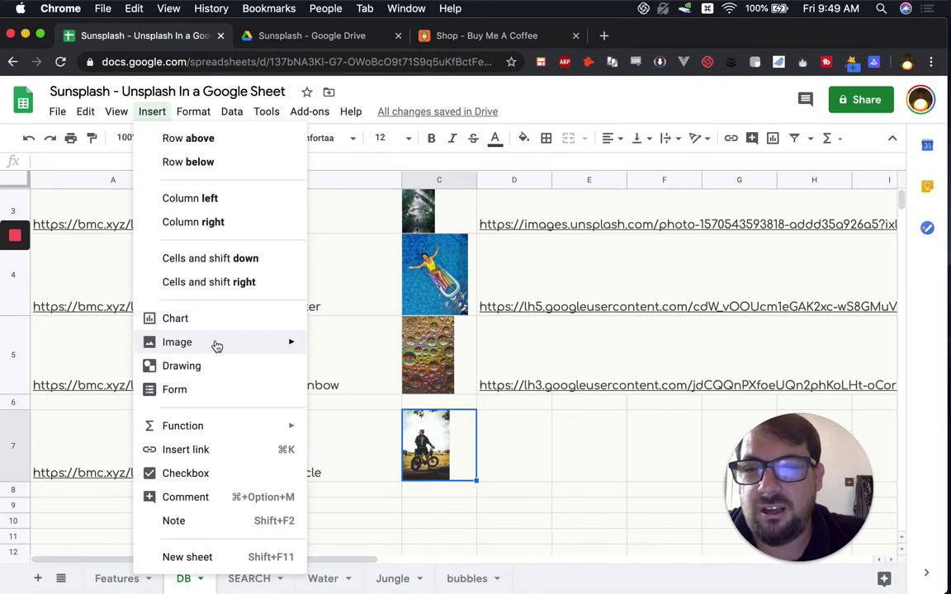
click(484, 435)
click(514, 362)
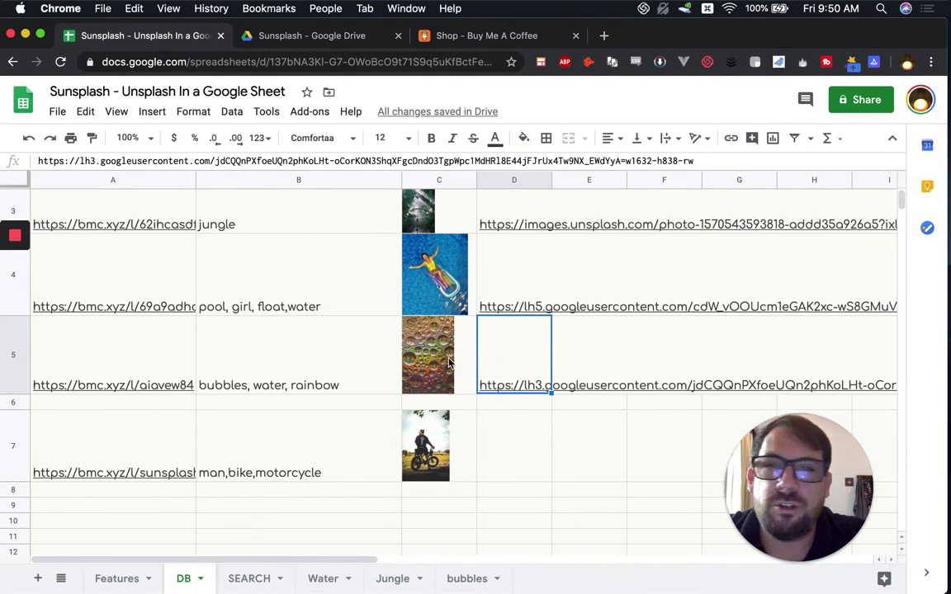
click(141, 357)
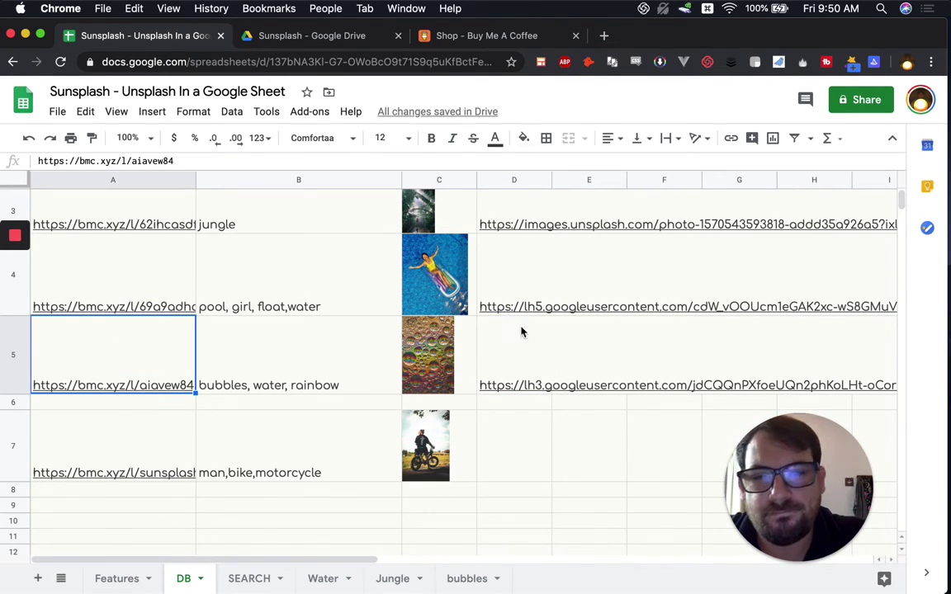
scroll(291, 385, up, 2)
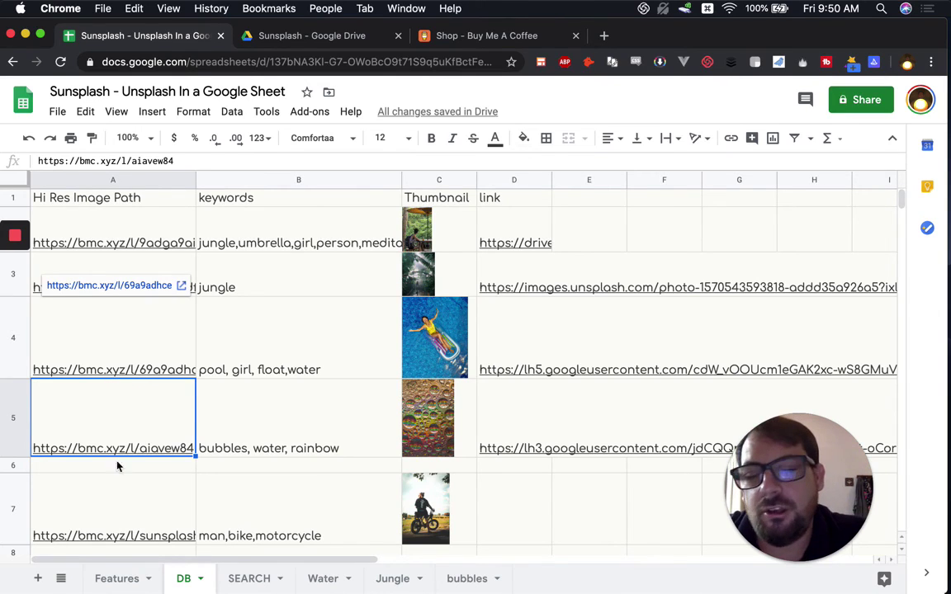
Step: On the Features sheet, tick Database, Photo URLS, Image options, Photos, Hi Res links, Search by Keyword, and List of Results
click(131, 581)
click(68, 202)
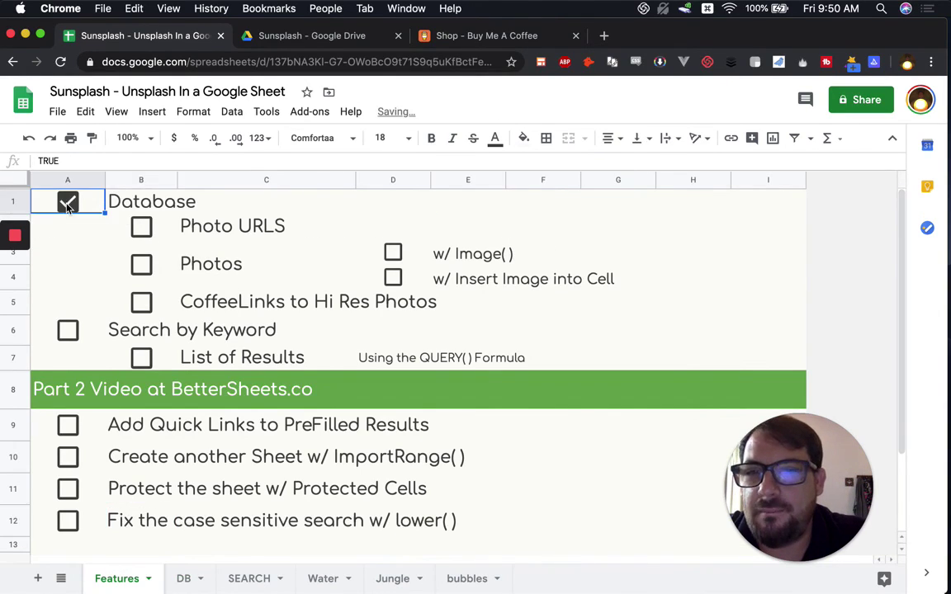
click(140, 226)
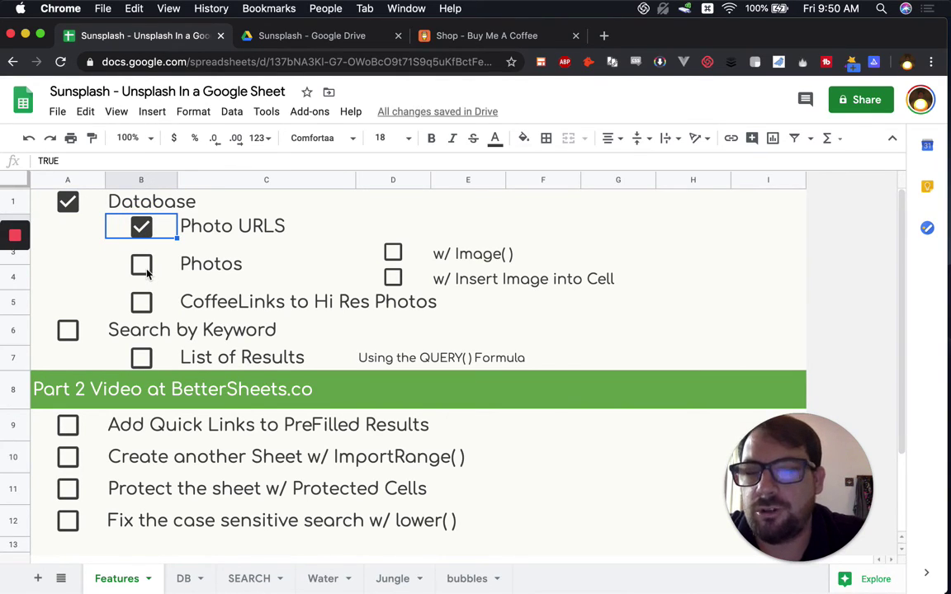
click(394, 253)
click(393, 277)
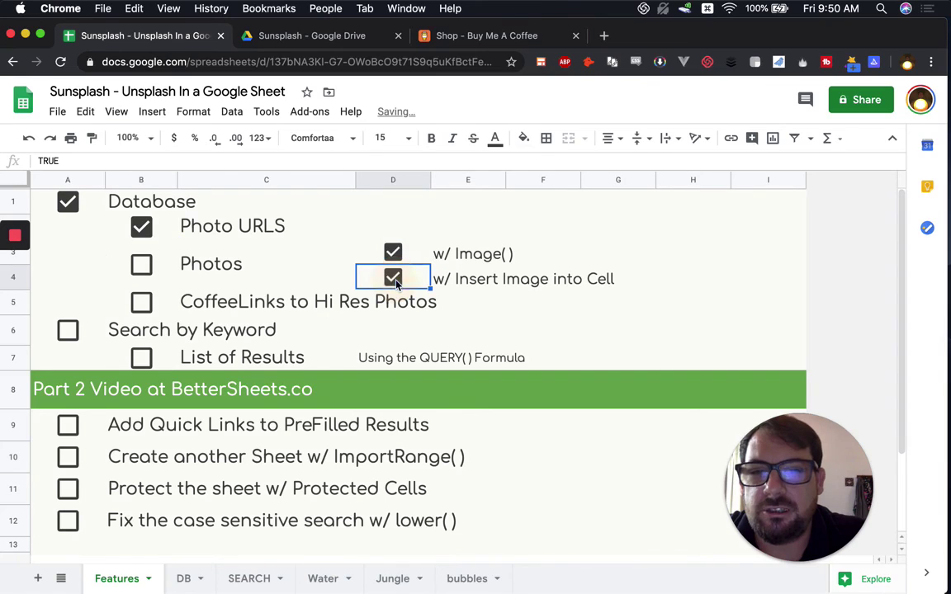
click(147, 270)
click(140, 302)
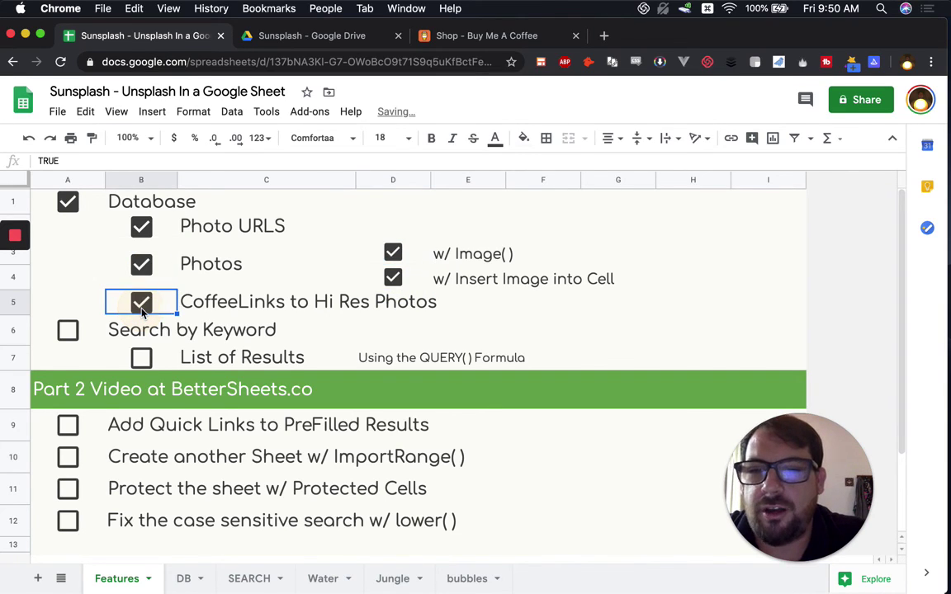
click(68, 330)
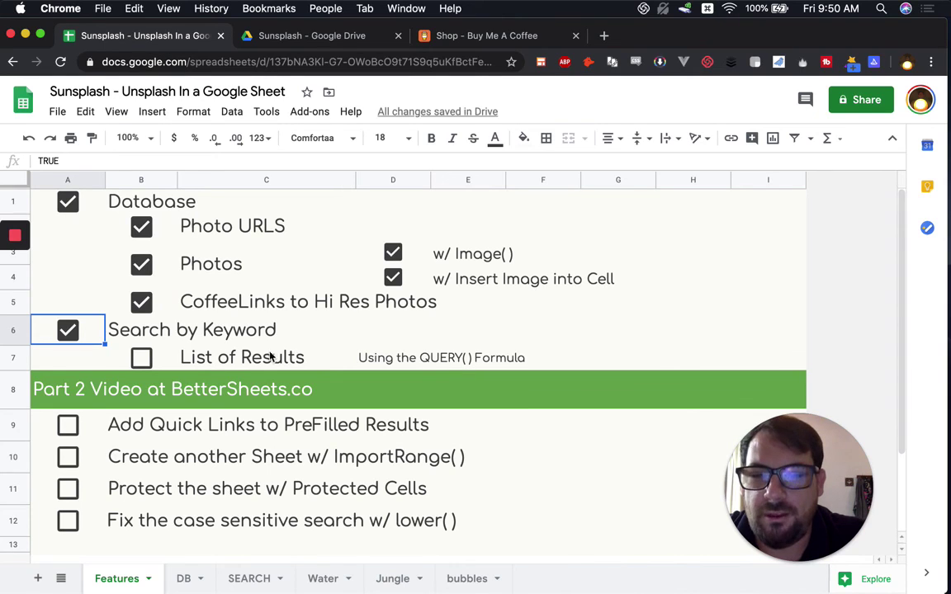
click(142, 357)
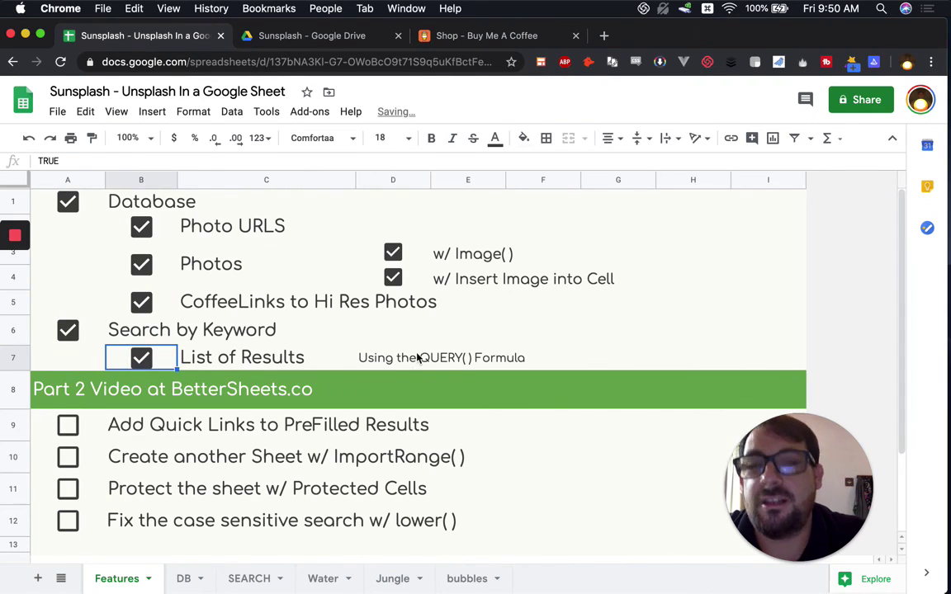
Step: Point out the QUERY note and Part 2 items: Quick Links, ImportRange, Protected Cells, case-sensitive search fix
click(373, 358)
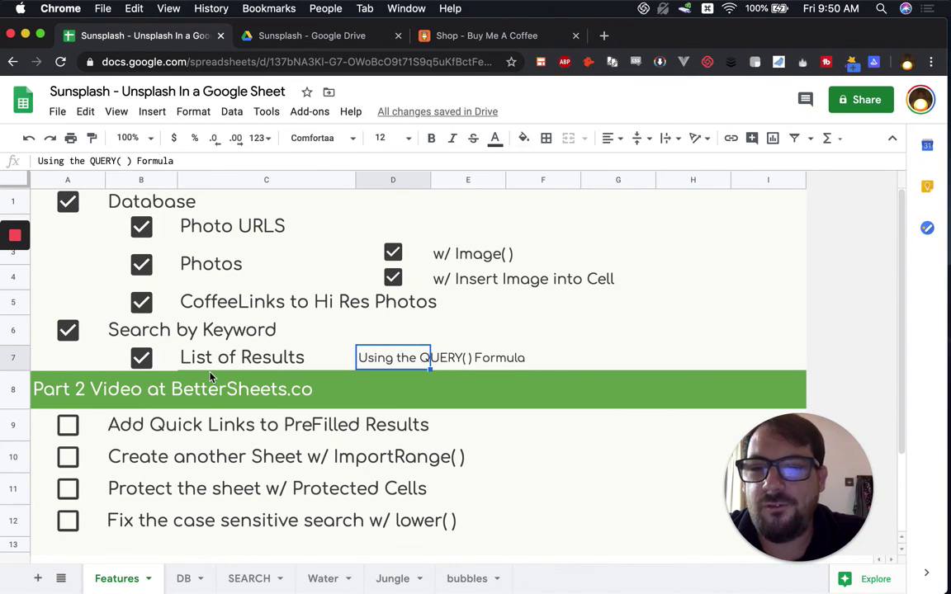
scroll(215, 367, down, 1)
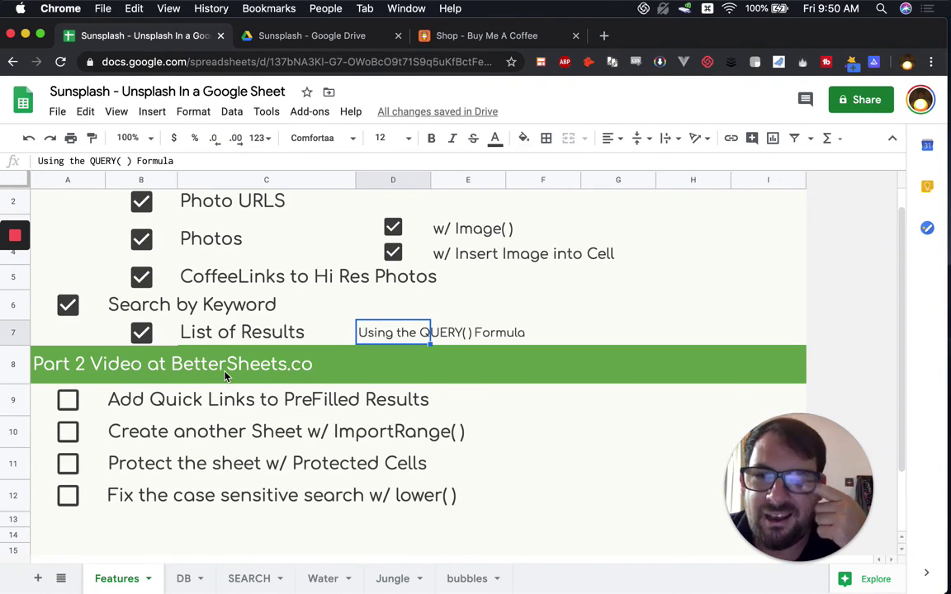
click(191, 402)
click(192, 446)
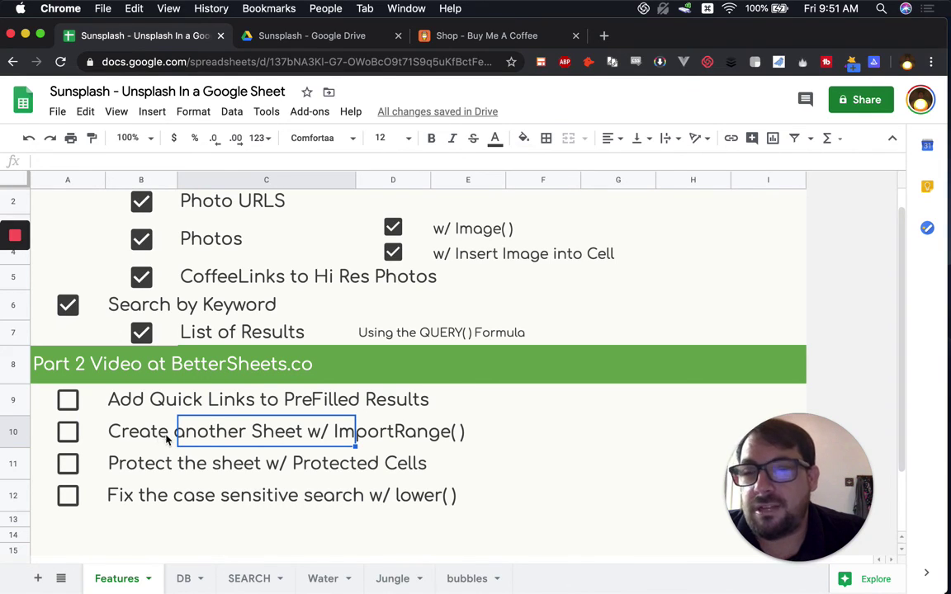
click(150, 471)
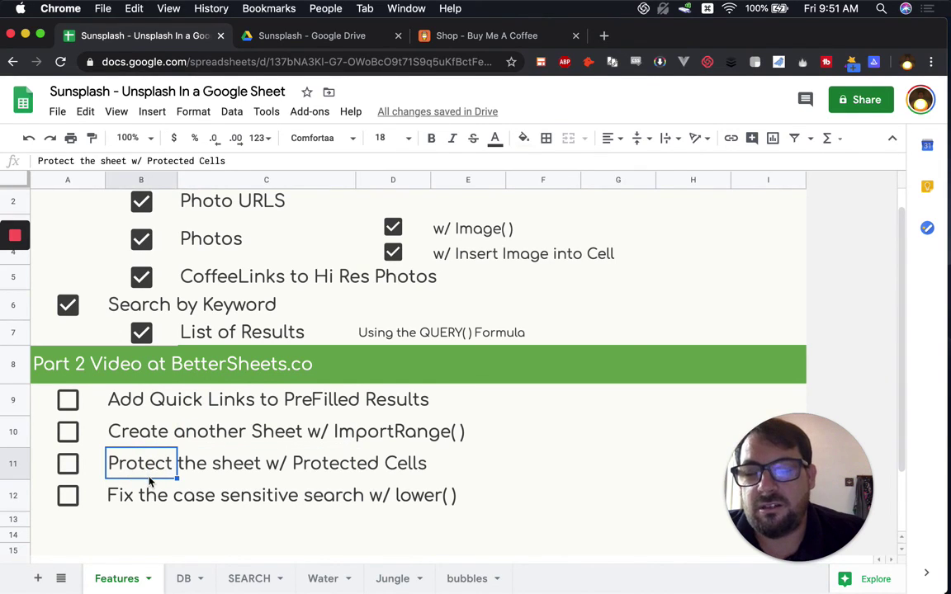
click(134, 499)
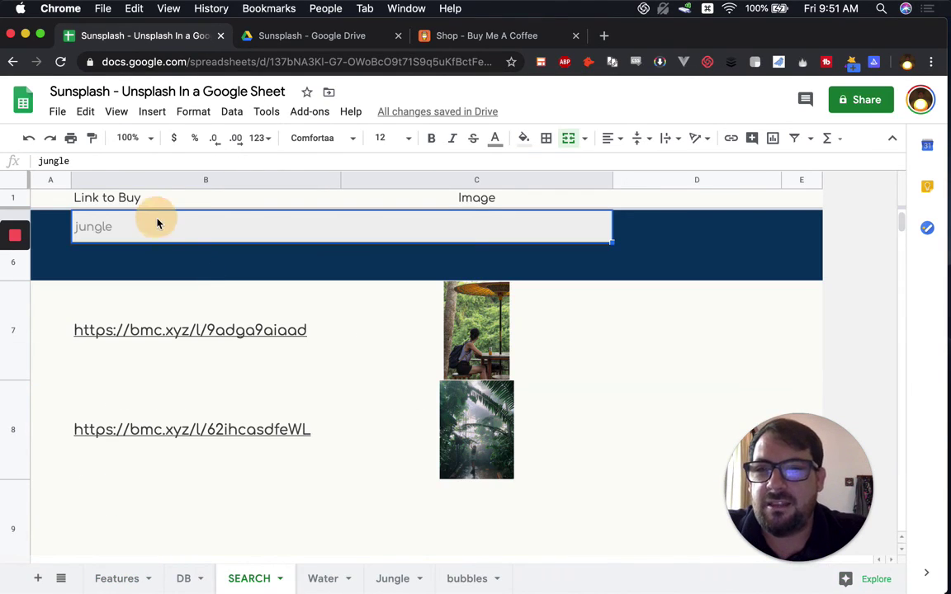
Step: Enter a miscapitalised search term after correcting its typo
text(jUgn)
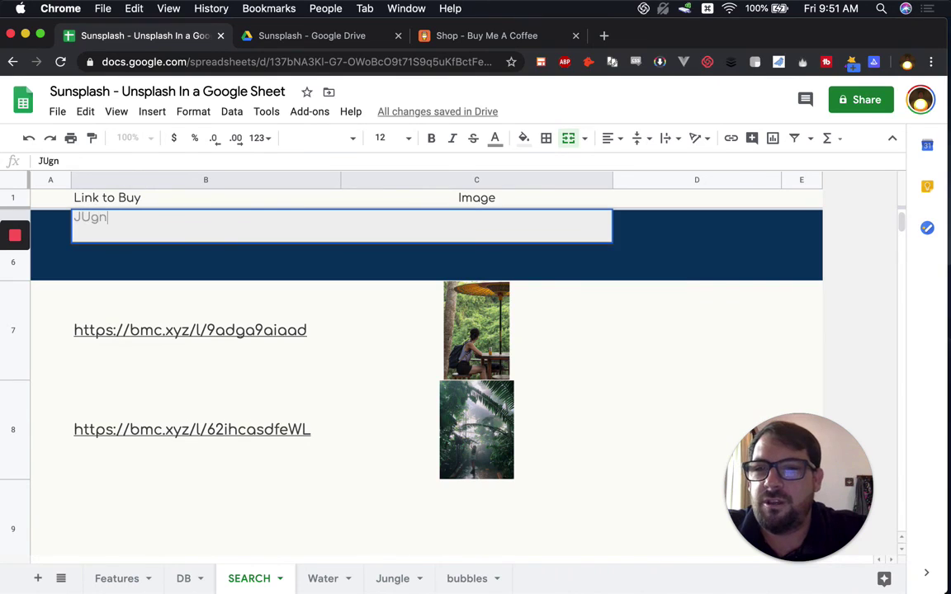
text(el)
key(BackSpace)
key(BackSpace)
key(BackSpace)
key(BackSpace)
text(ngle)
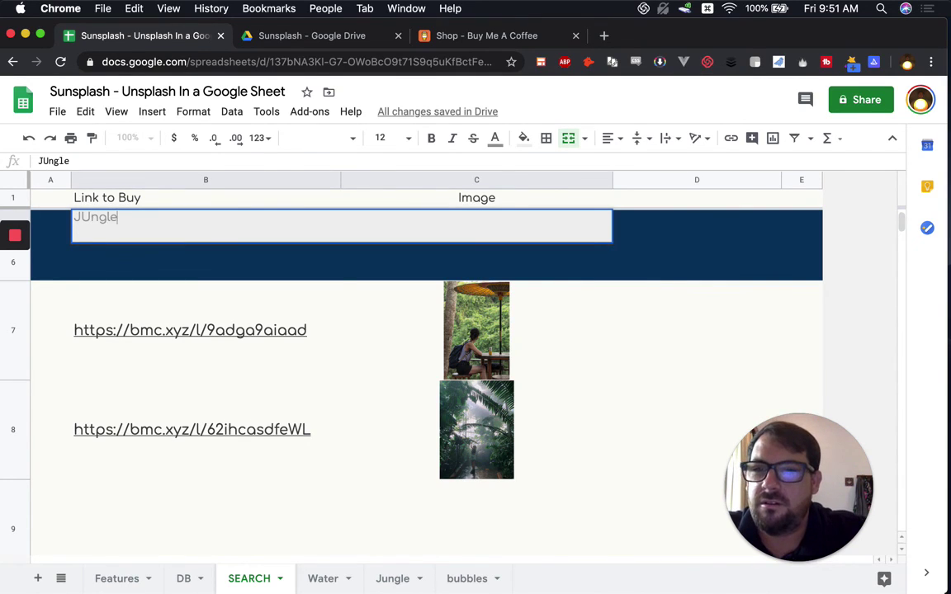
key(Return)
Step: Change the search term to 'Jungle', producing #N/A results, and scroll up to the QUERY note
text(J)
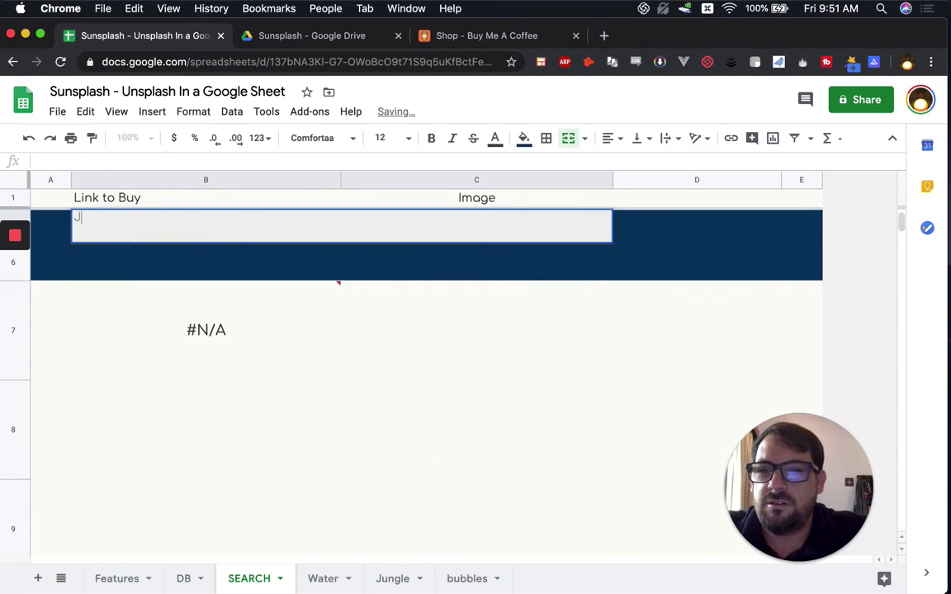
text(ungle)
key(Return)
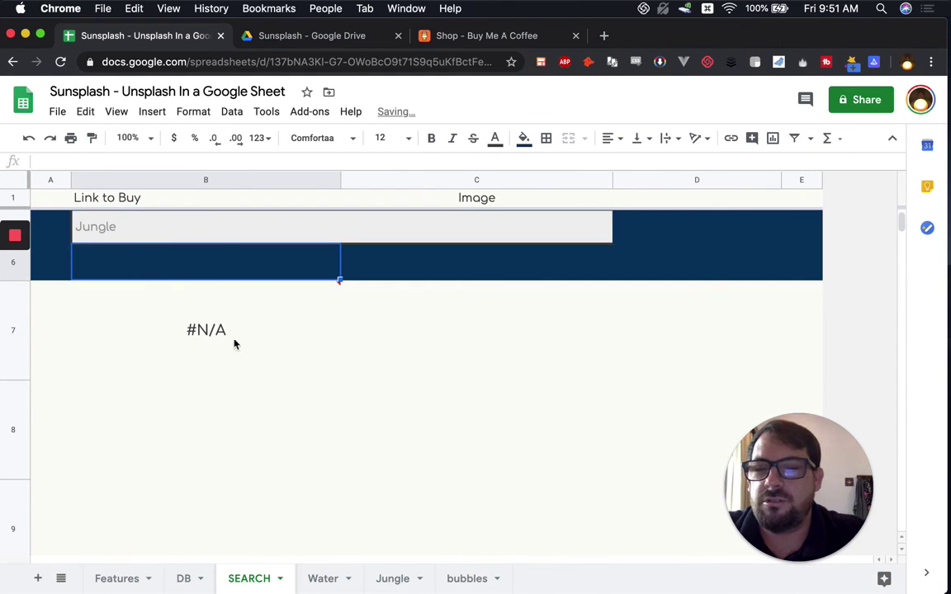
click(121, 238)
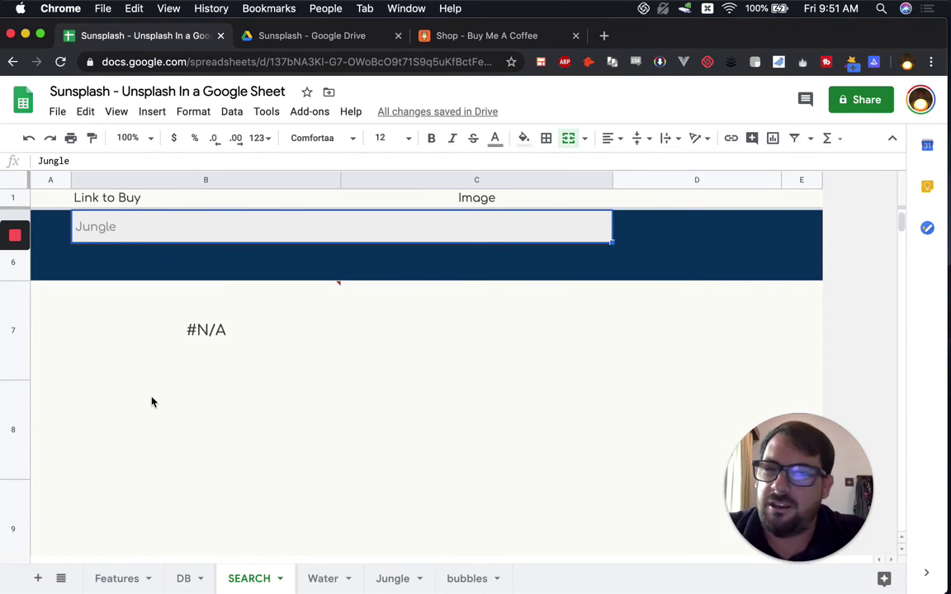
scroll(151, 399, up, 3)
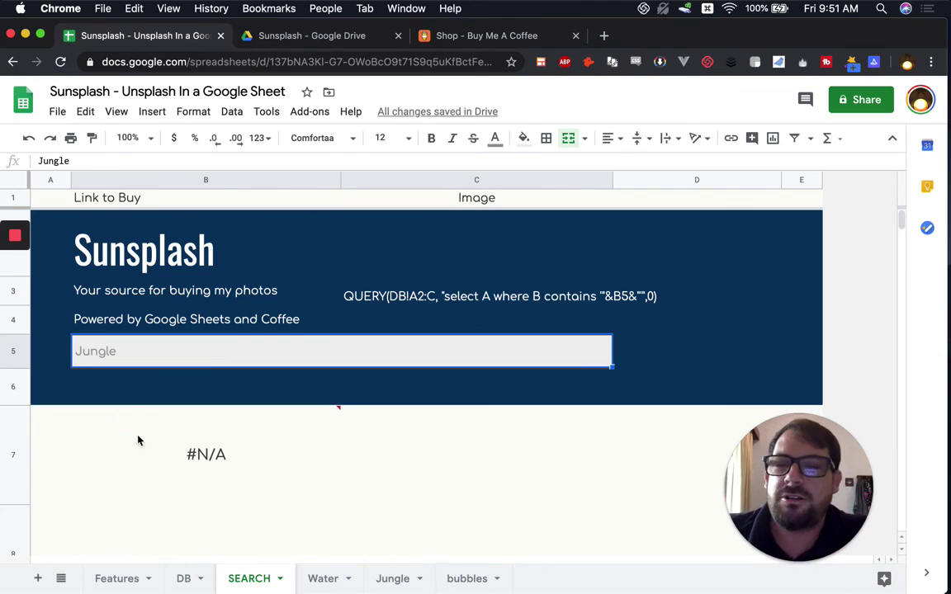
mouse_move(15, 239)
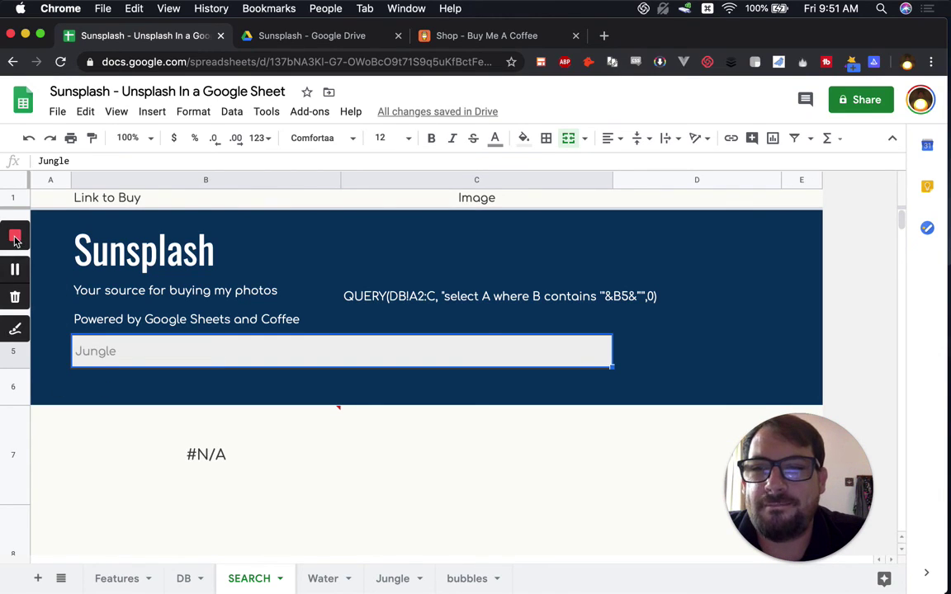